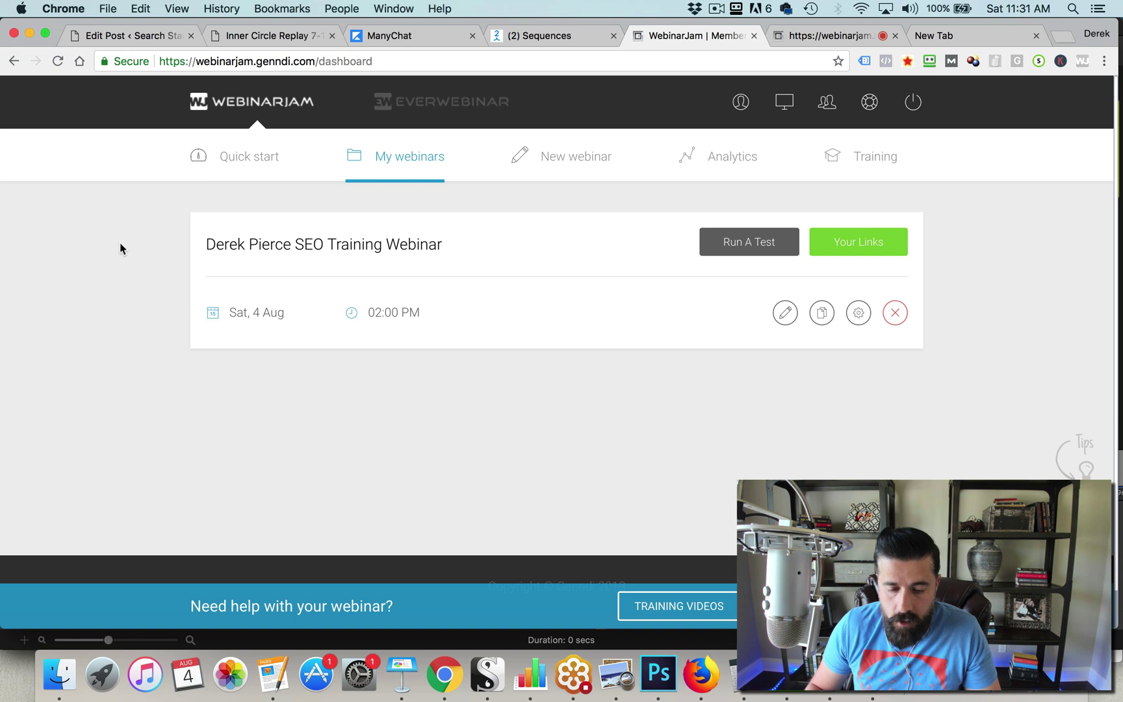
Start a new webinar with Express Configuration and examine its webinar info and presenter fields.
left_click(546, 156)
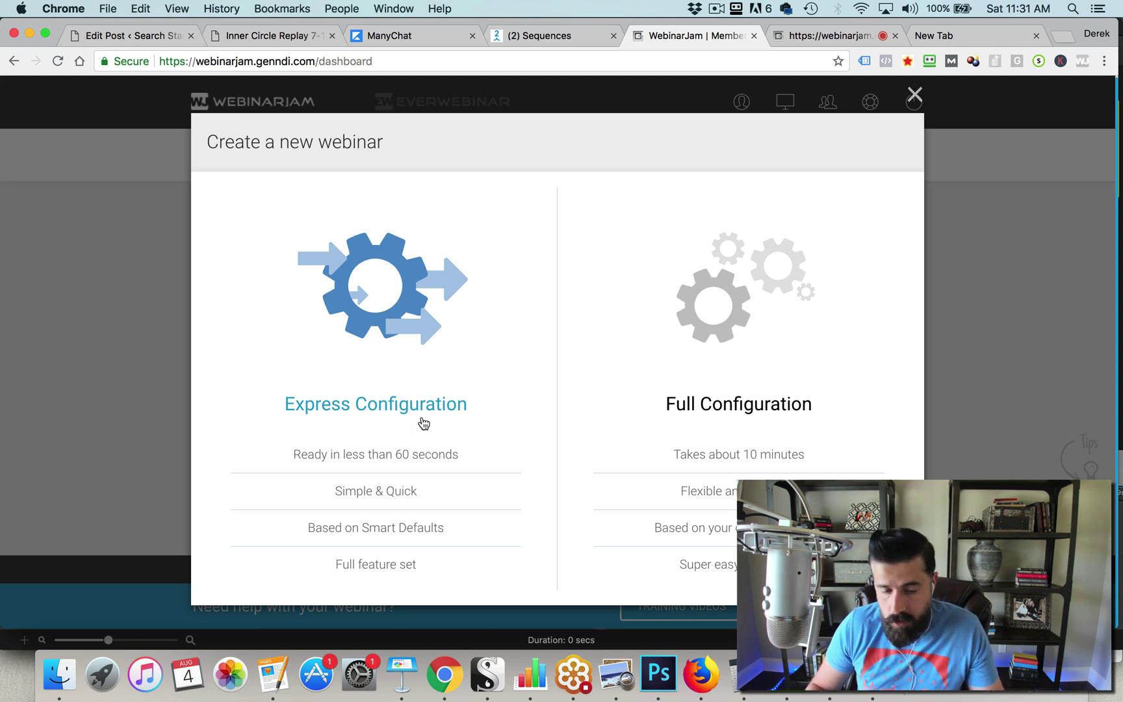
left_click(390, 397)
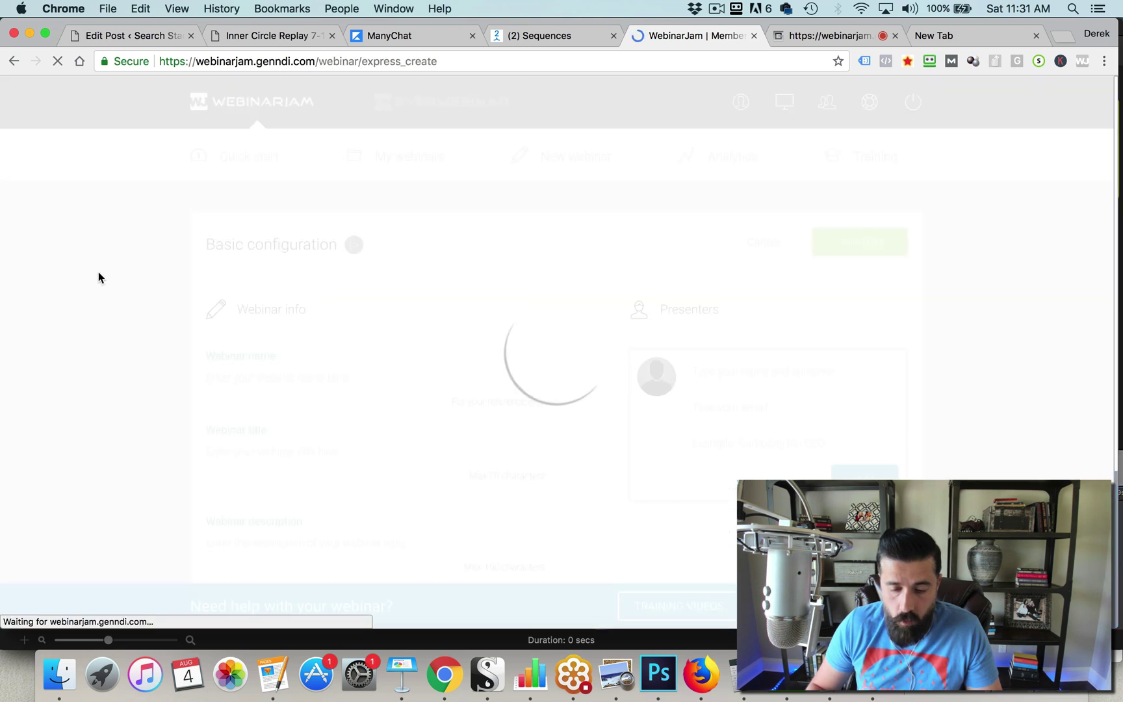
scroll(104, 270, "down", 1)
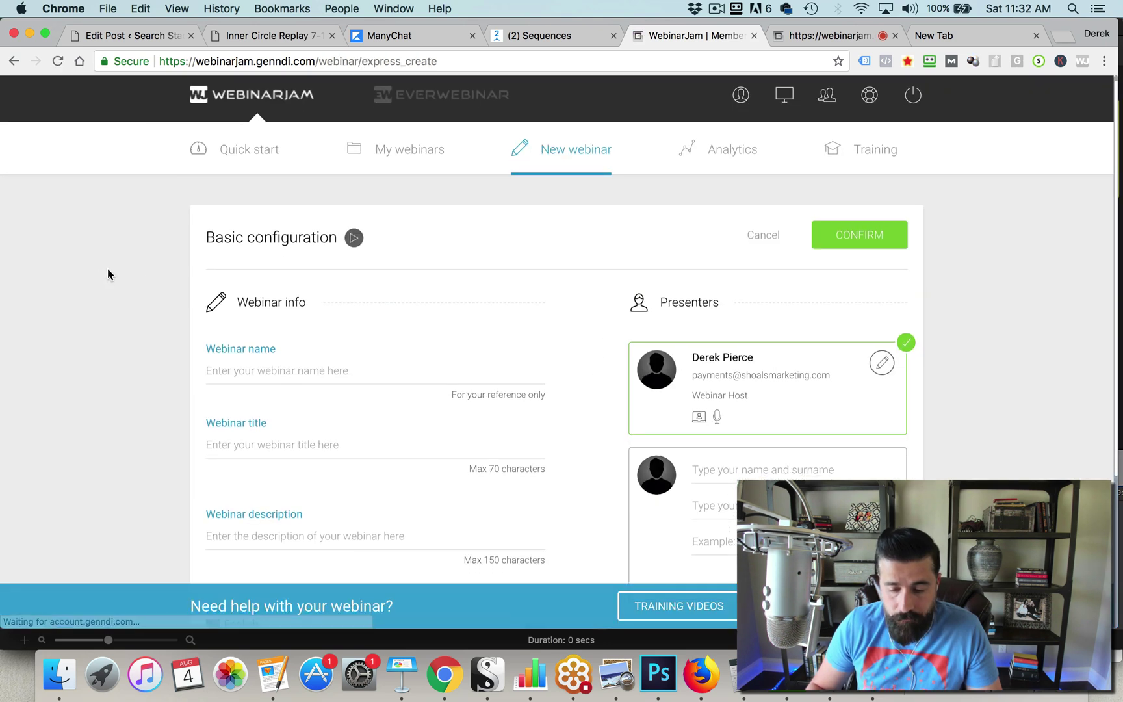
scroll(128, 251, "down", 3)
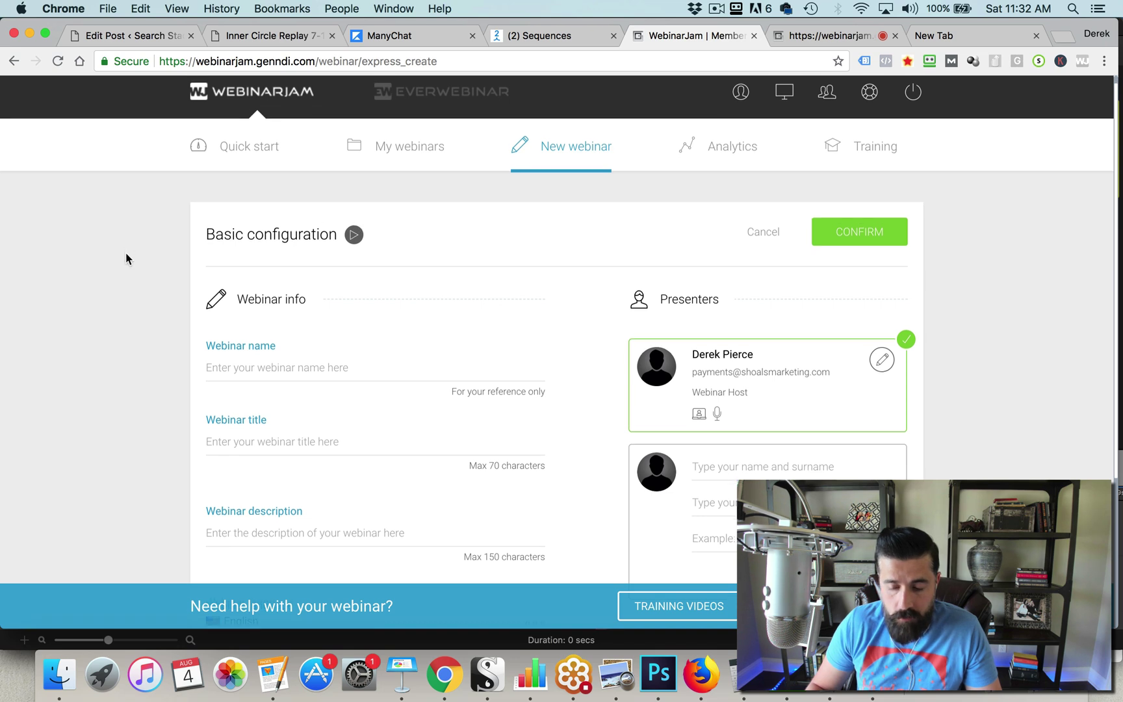
scroll(130, 264, "down", 5)
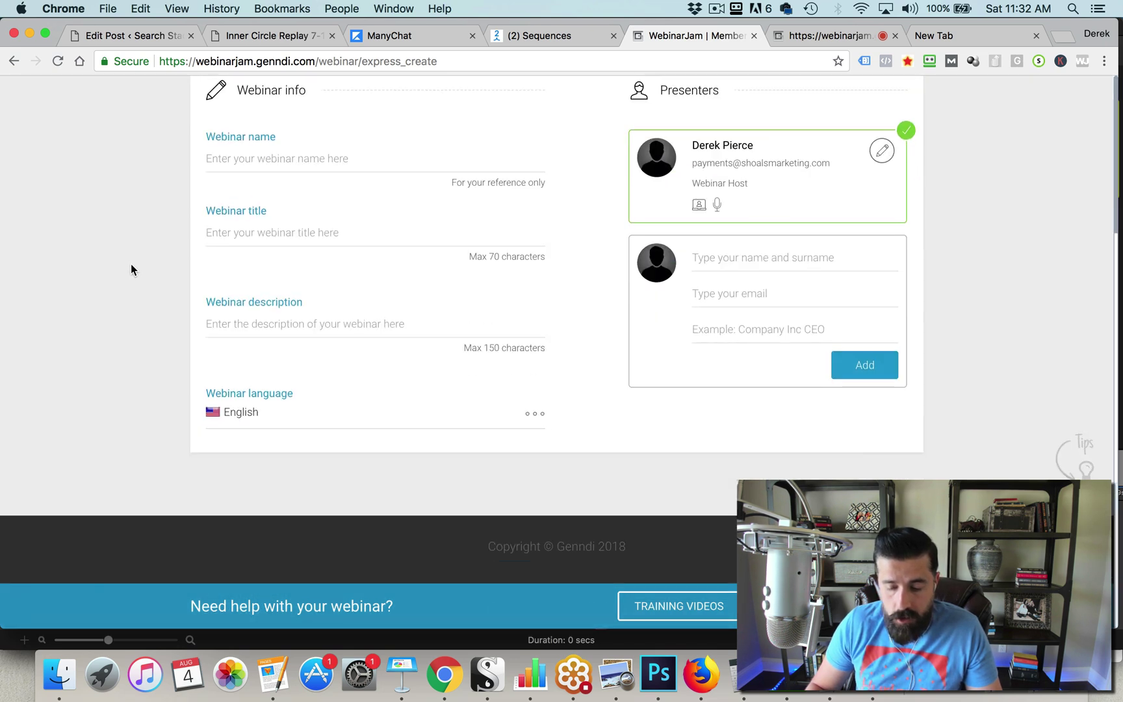
scroll(133, 262, "up", 8)
scroll(375, 281, "down", 1)
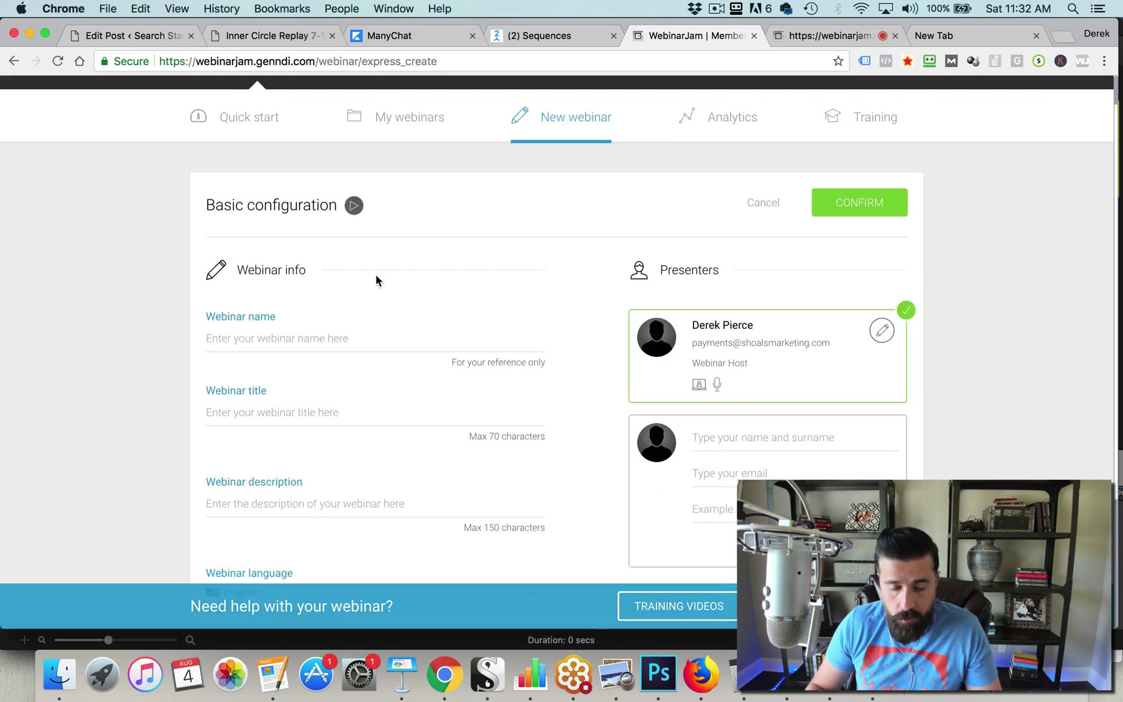
scroll(351, 382, "down", 2)
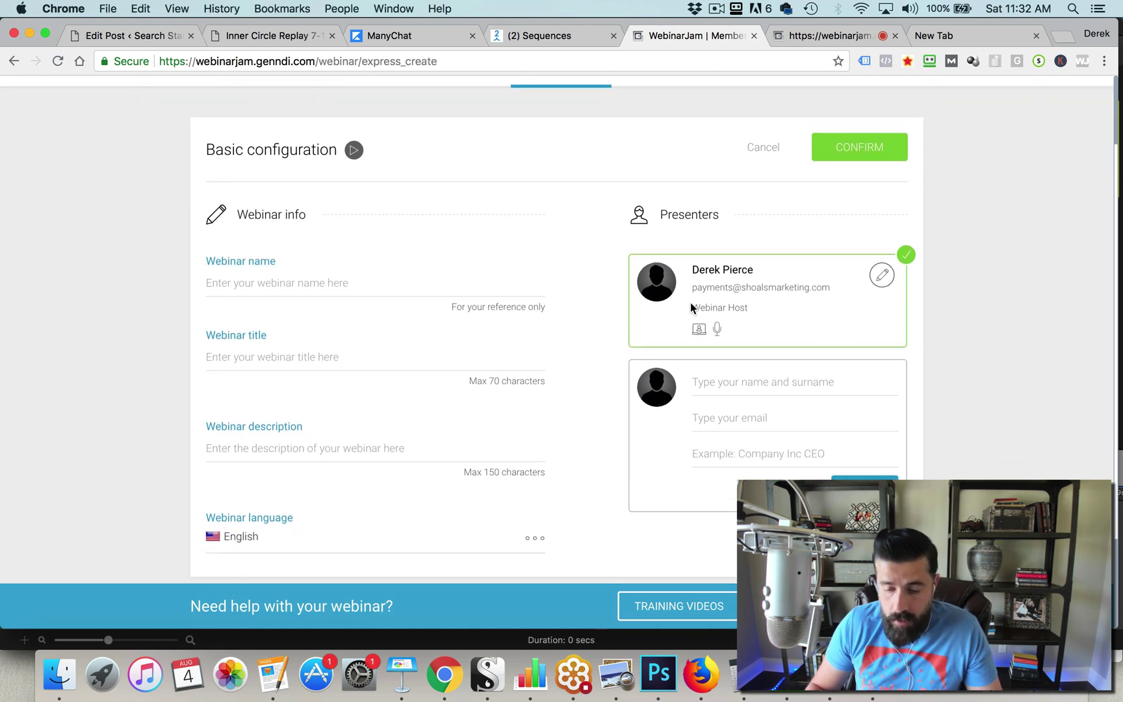
scroll(712, 260, "down", 4)
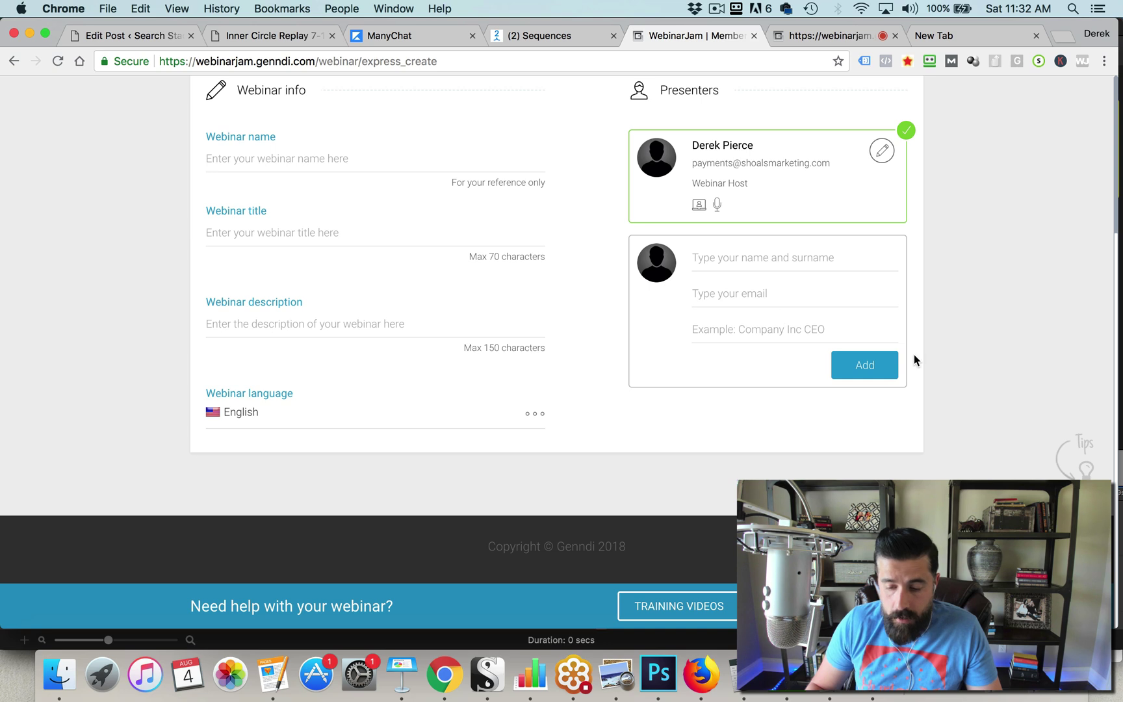
scroll(992, 375, "up", 7)
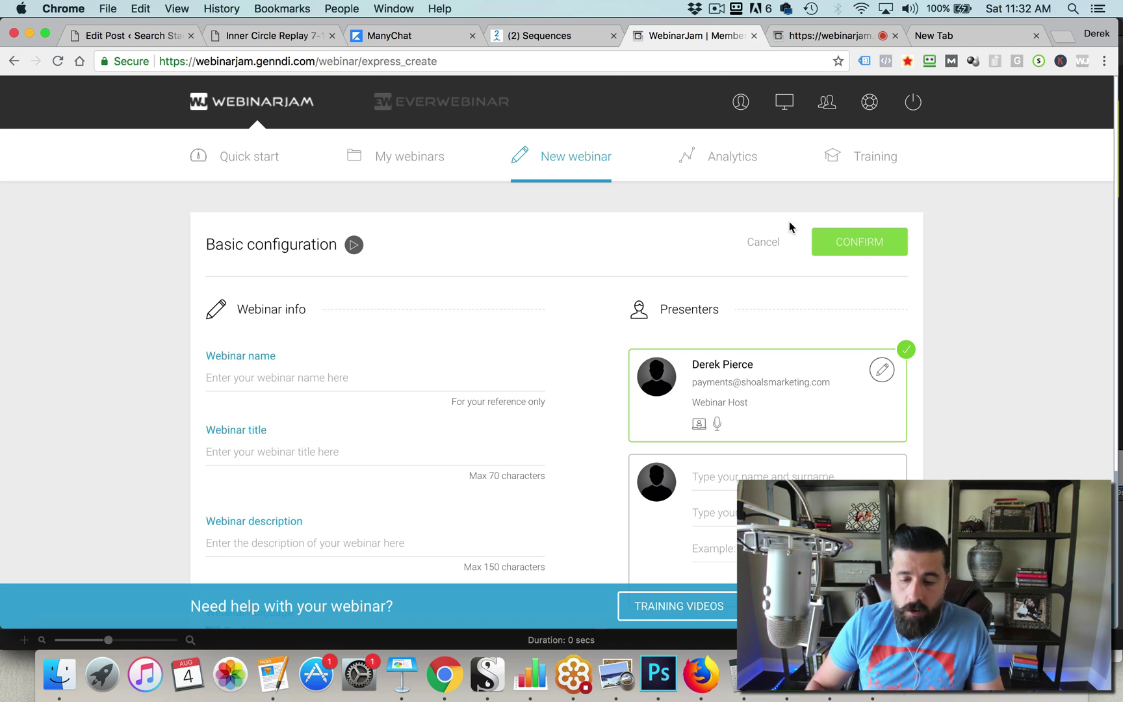
Start a new webinar again, choosing Full Configuration instead.
left_click(560, 172)
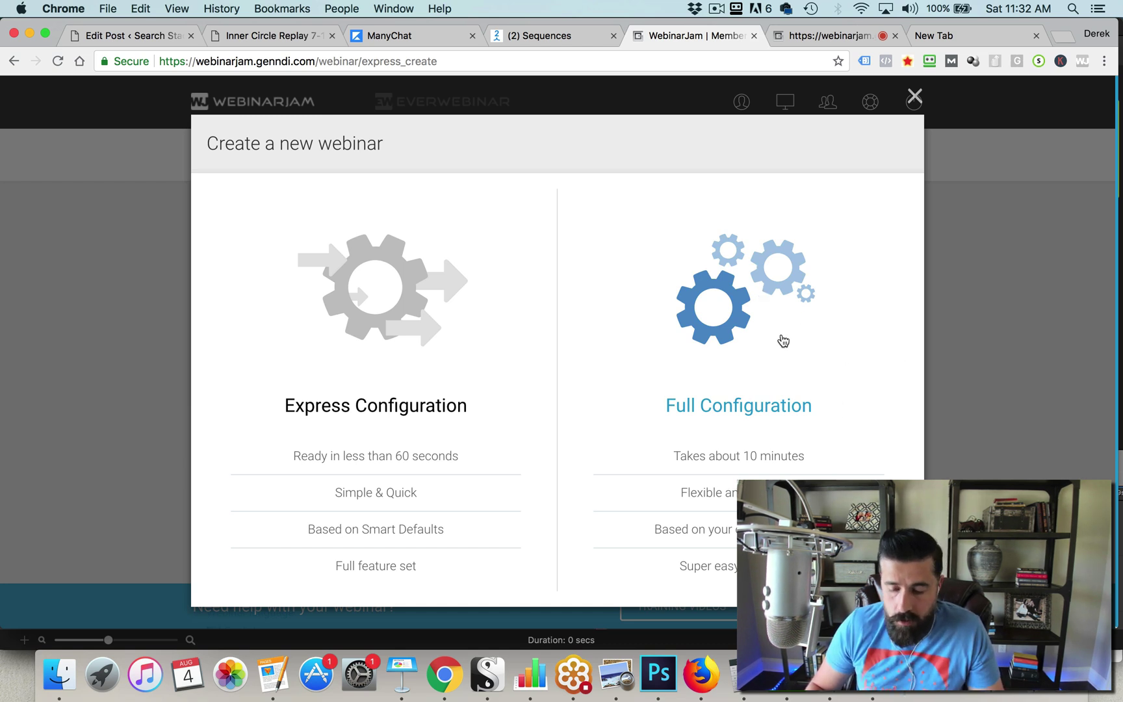
left_click(760, 303)
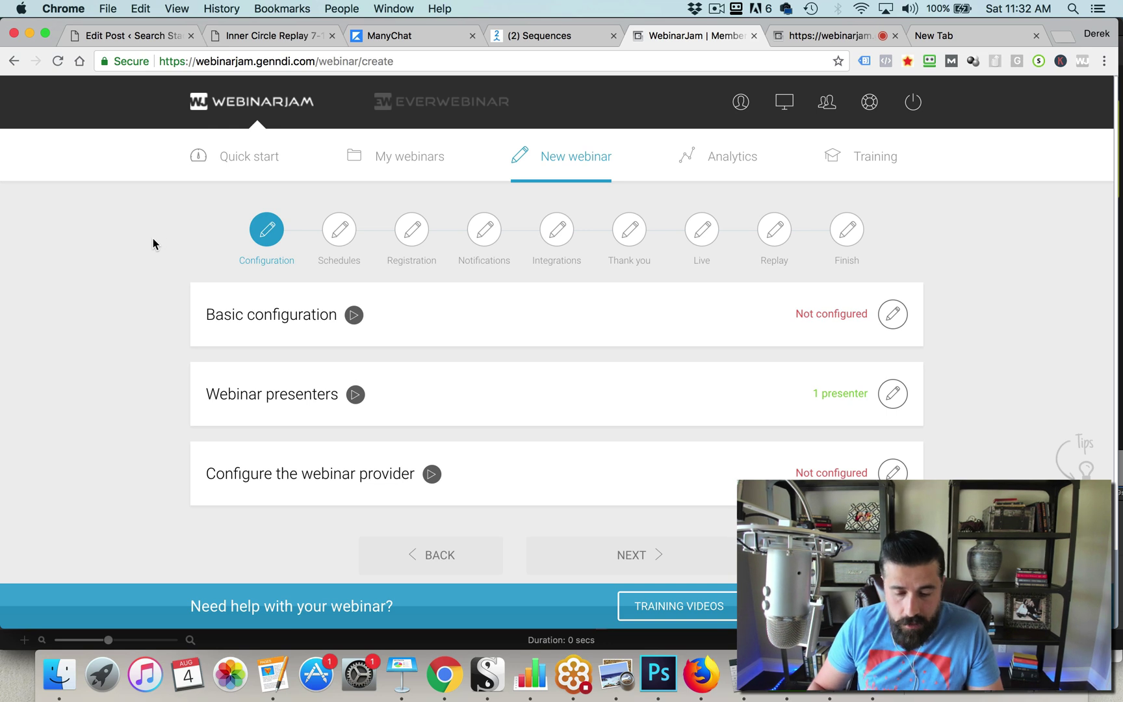
scroll(152, 238, "down", 1)
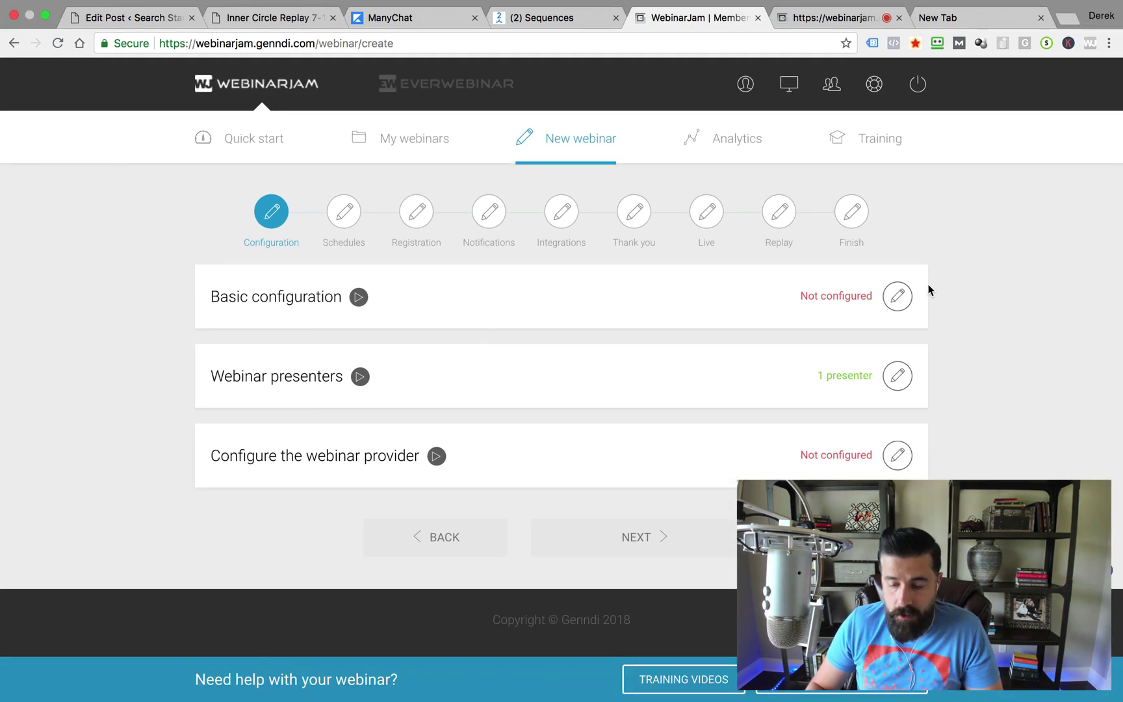
Open the basic configuration for editing and set the webinar name to the host's full name followed by "August Webinar".
left_click(895, 298)
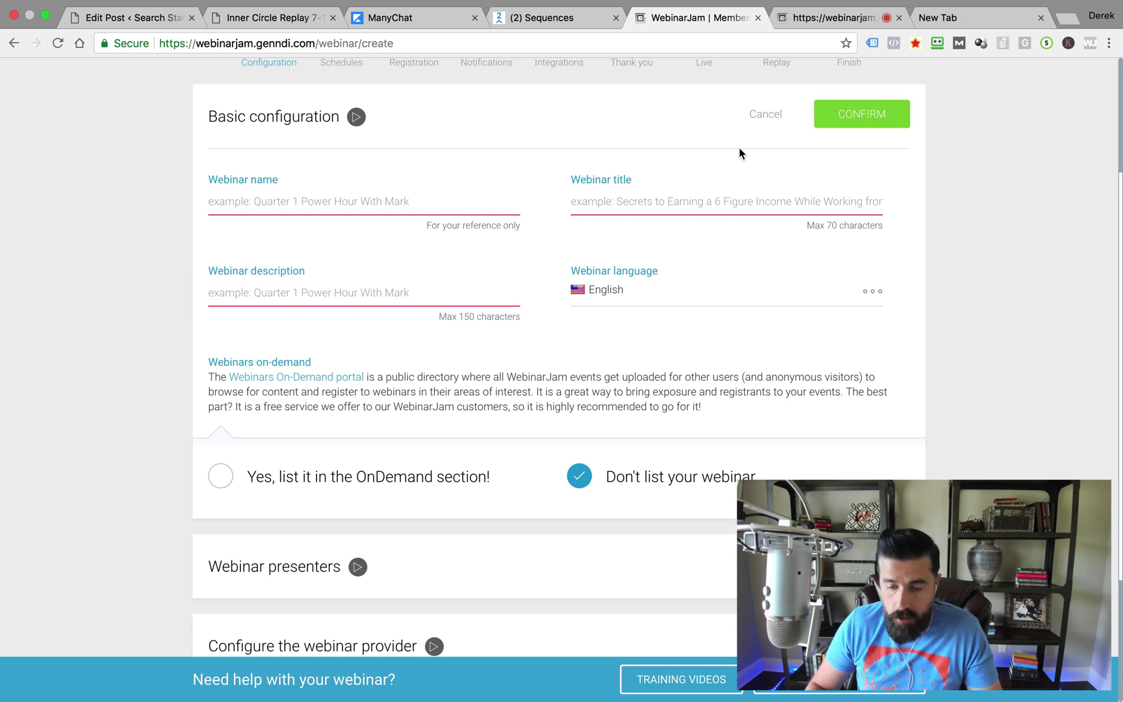
left_click(229, 200)
type("Derek")
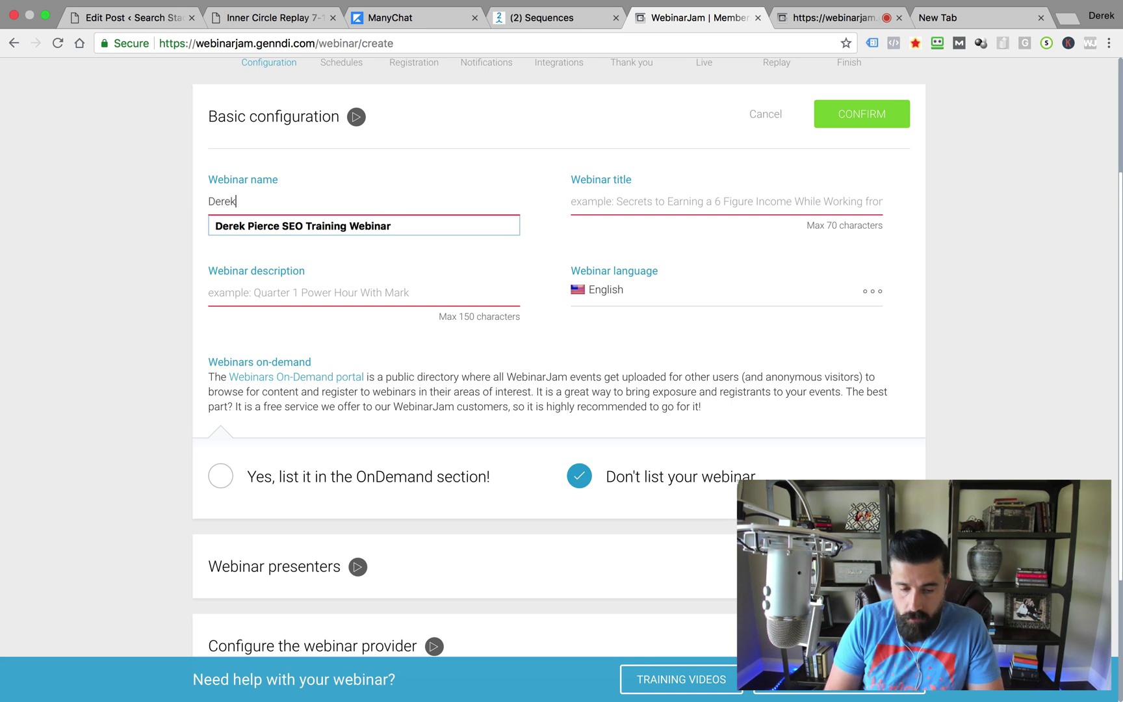
type(" Pierce Aug")
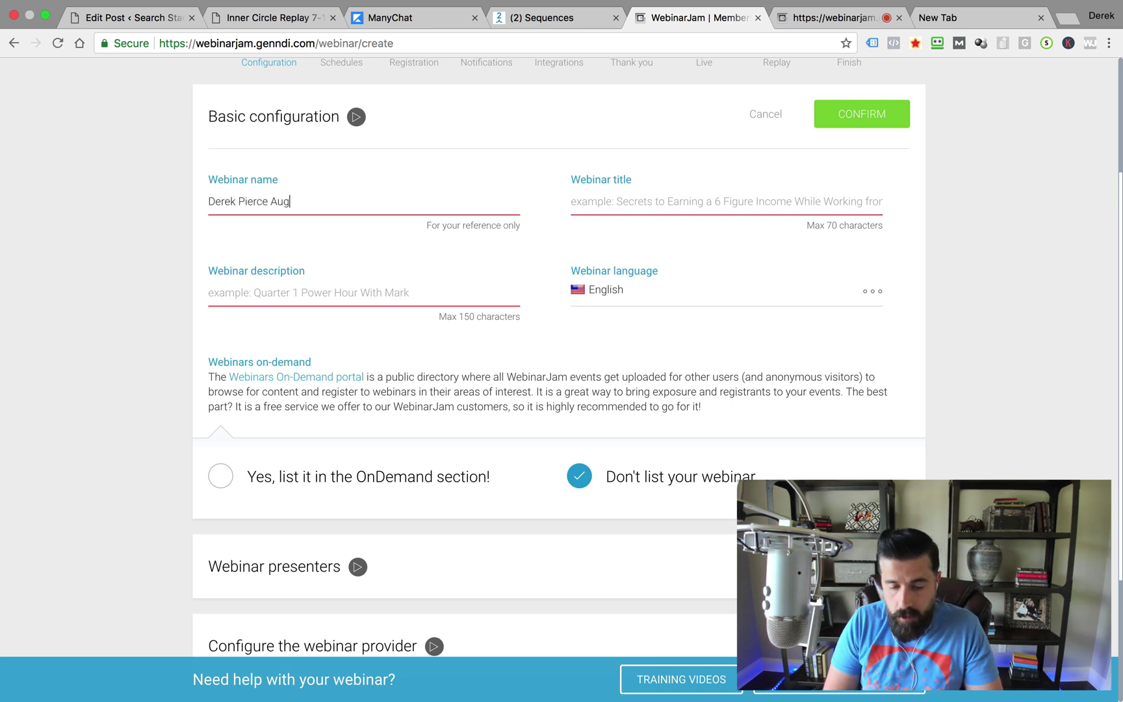
type("ust Webinar")
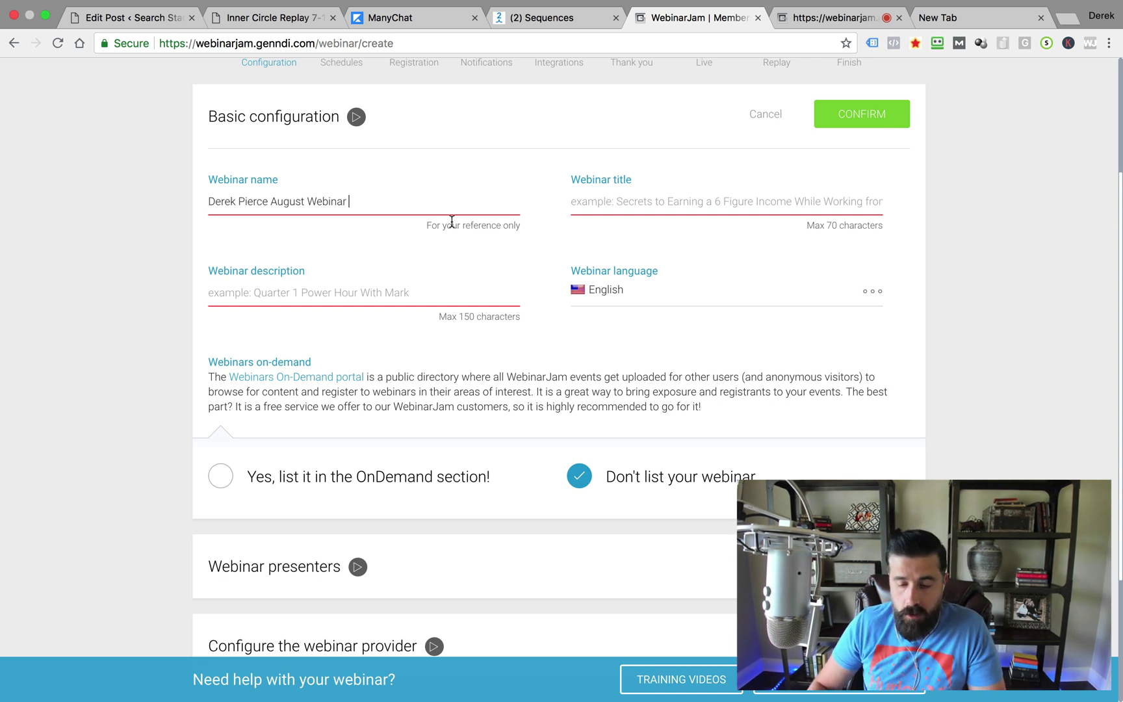
Set the webinar title to "Secrets To Slapping Google and Getting Page One Results Overnight", correcting any miscapitalized words.
left_click(597, 202)
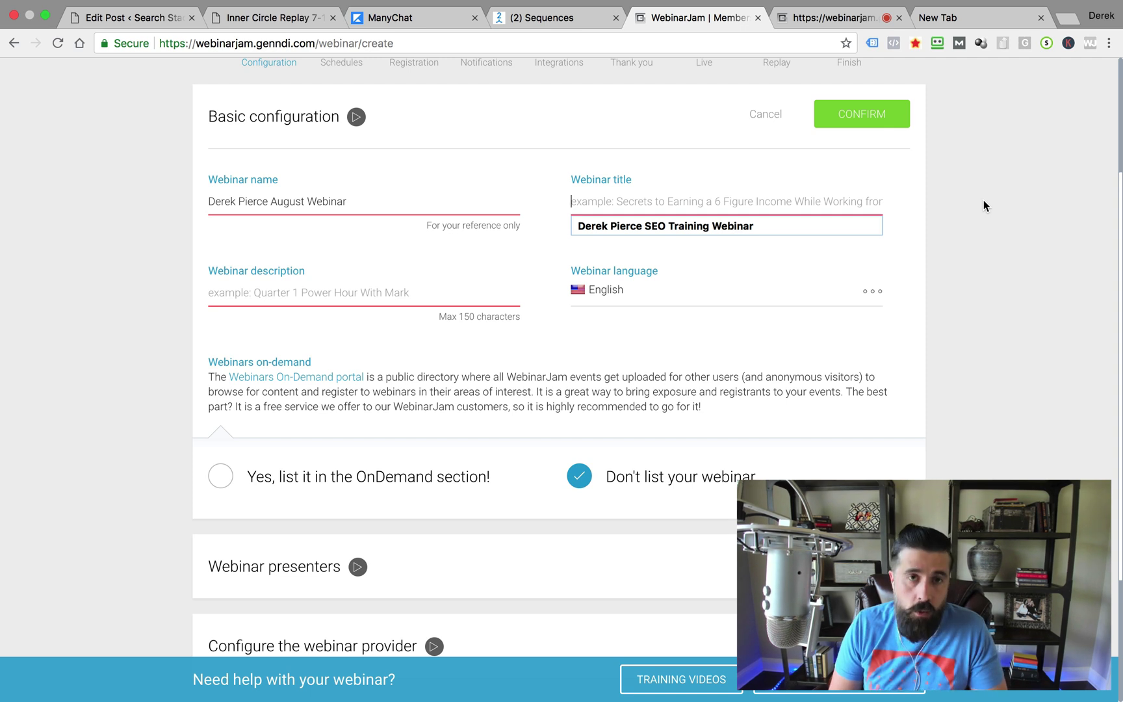
type("Secr")
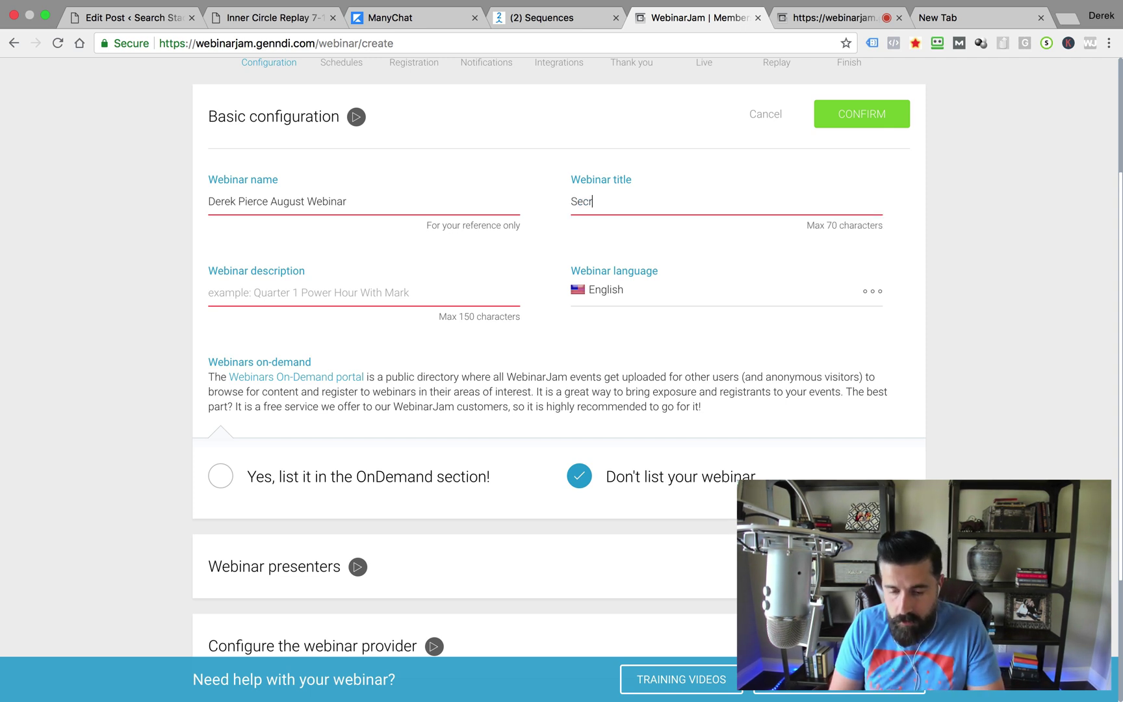
type("ets To Sla")
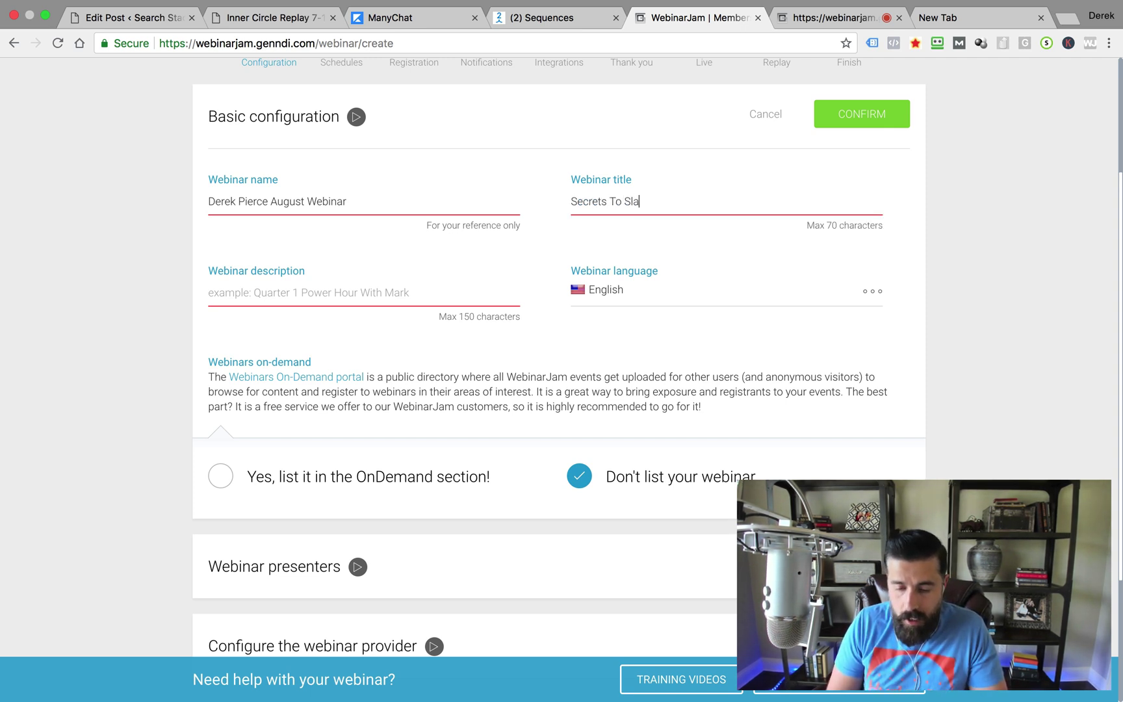
type("pping Google and")
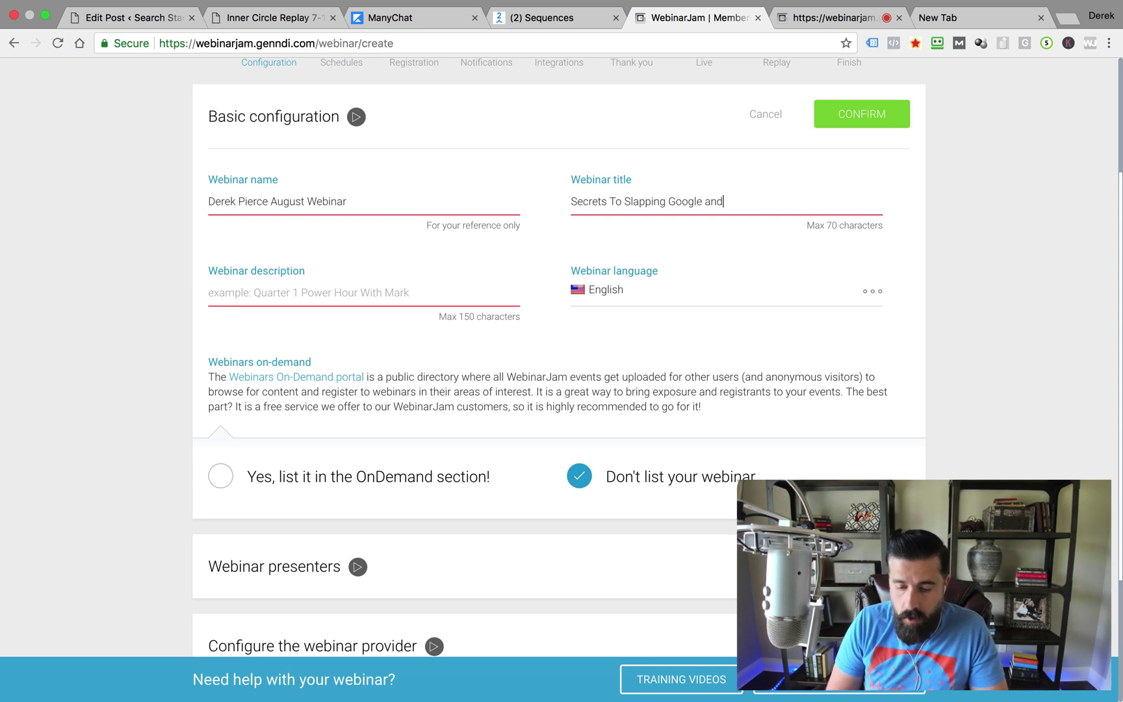
type(" Getting PAge O")
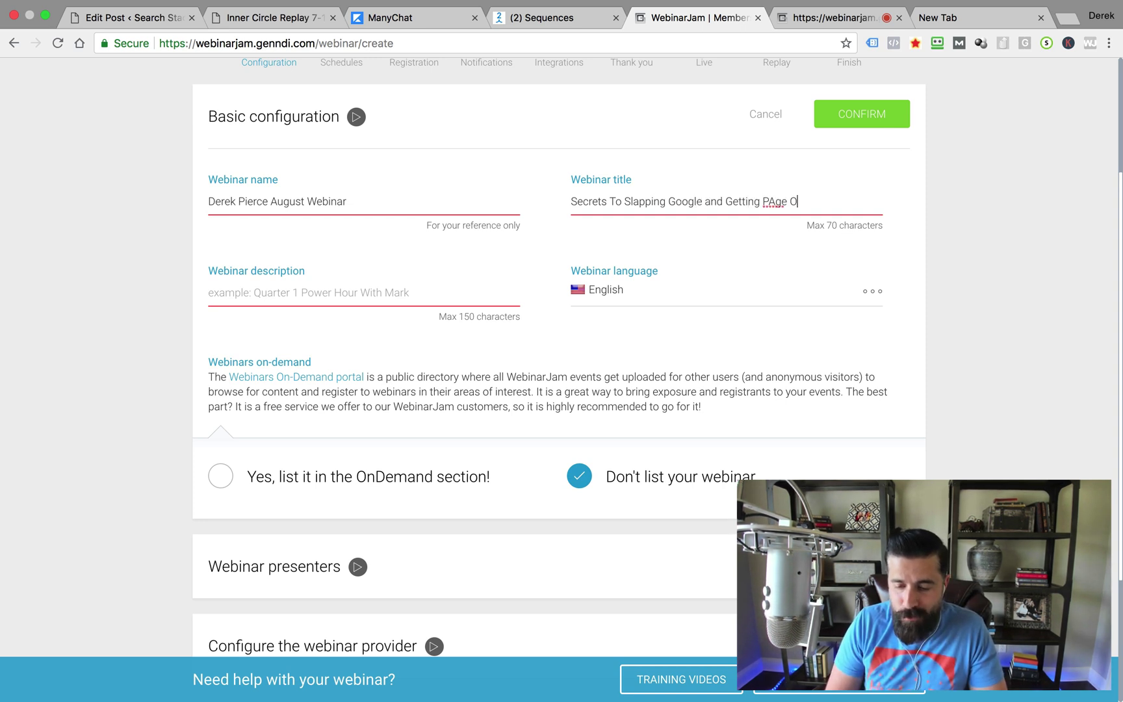
type("ne REsults OVernight")
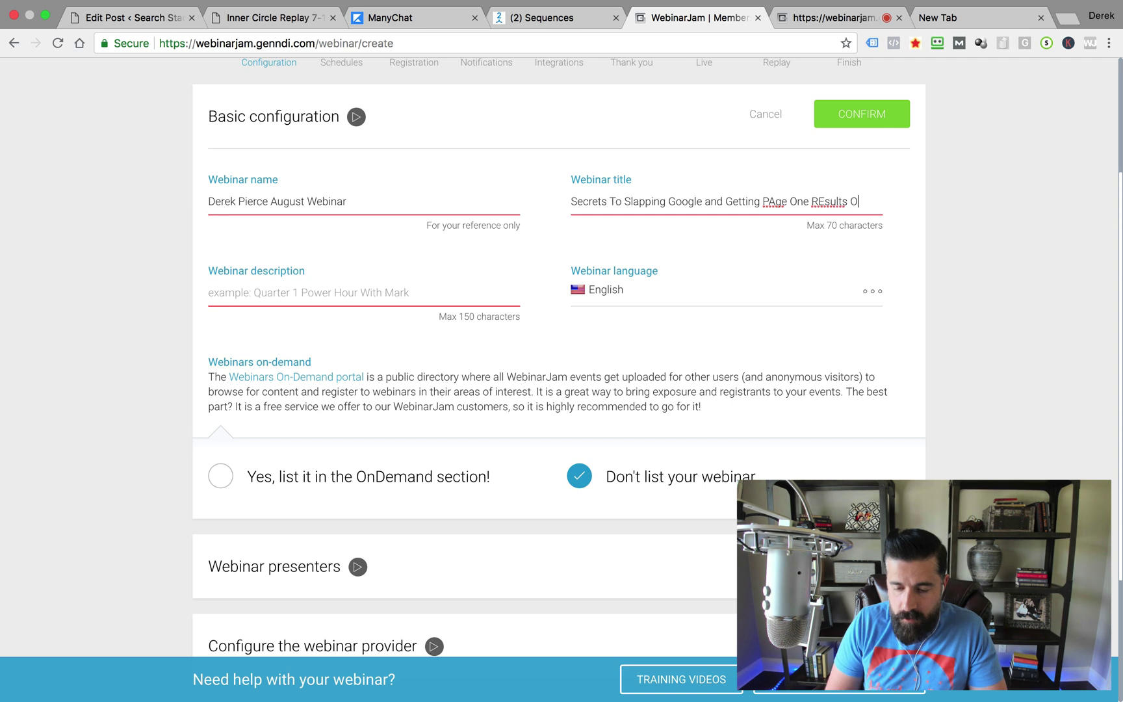
left_click(853, 202)
key("BackSpace")
type("v")
key("BackSpace")
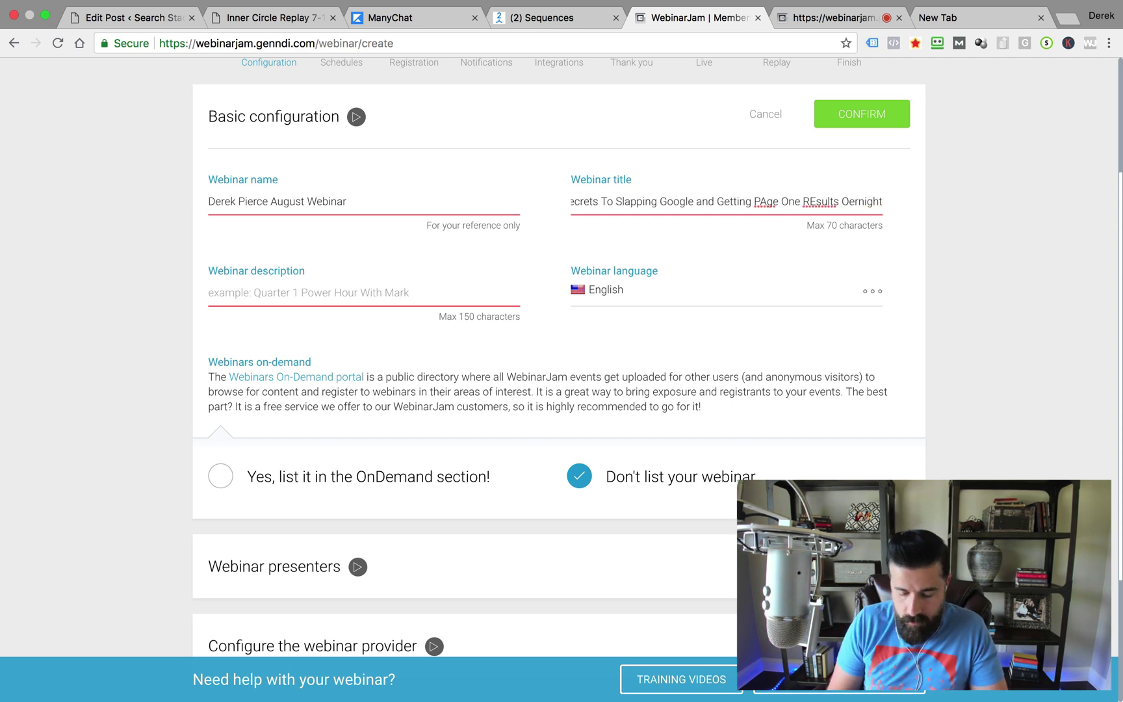
type("v")
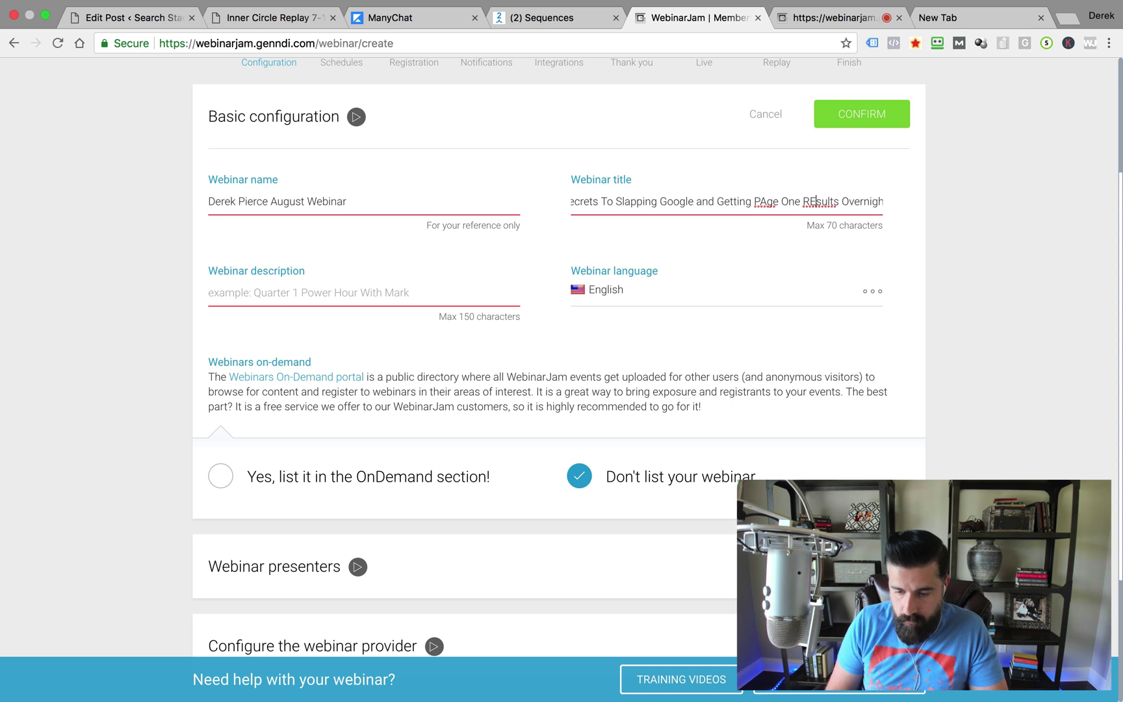
key("BackSpace")
type("e")
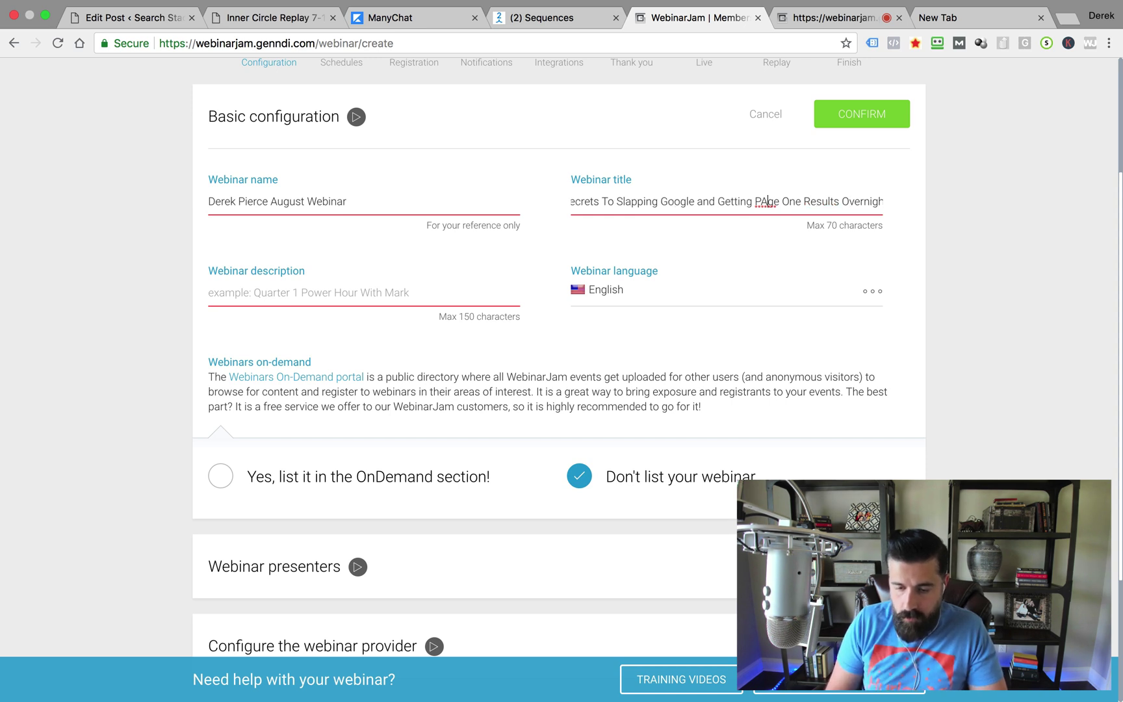
key("BackSpace")
type("a")
Set the webinar description to the host's full name followed by "Webinar", and confirm the basic configuration with the webinar kept unlisted.
left_click(218, 300)
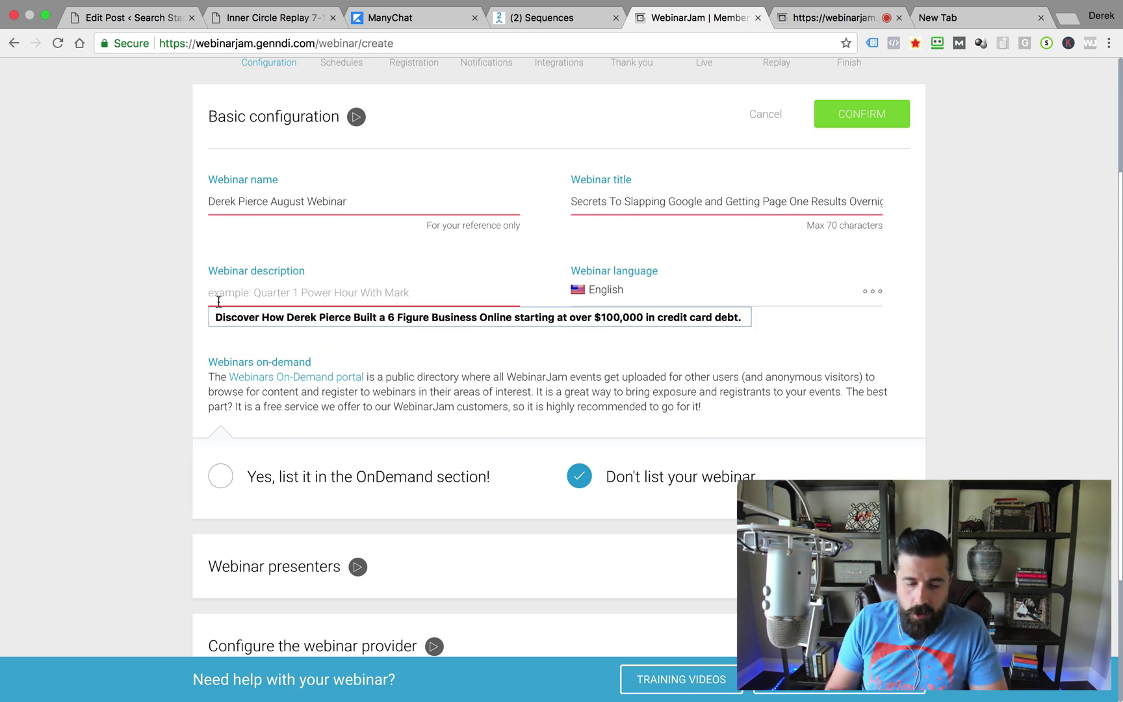
type("Derek Pier")
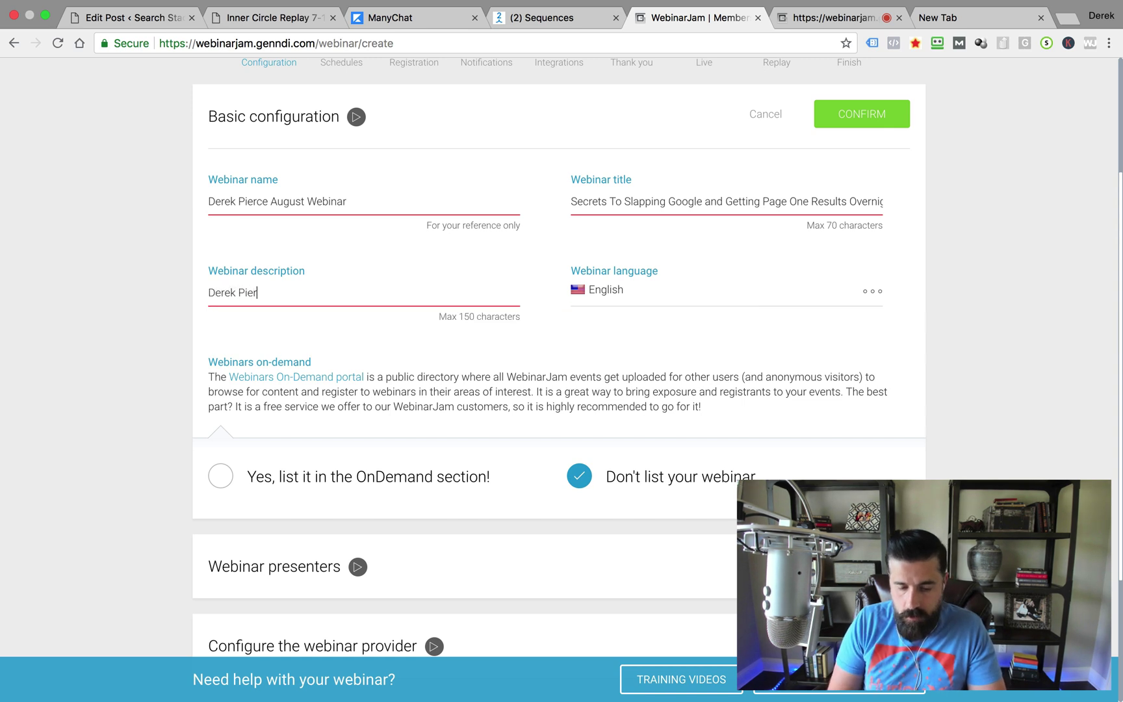
type("ce Webinar")
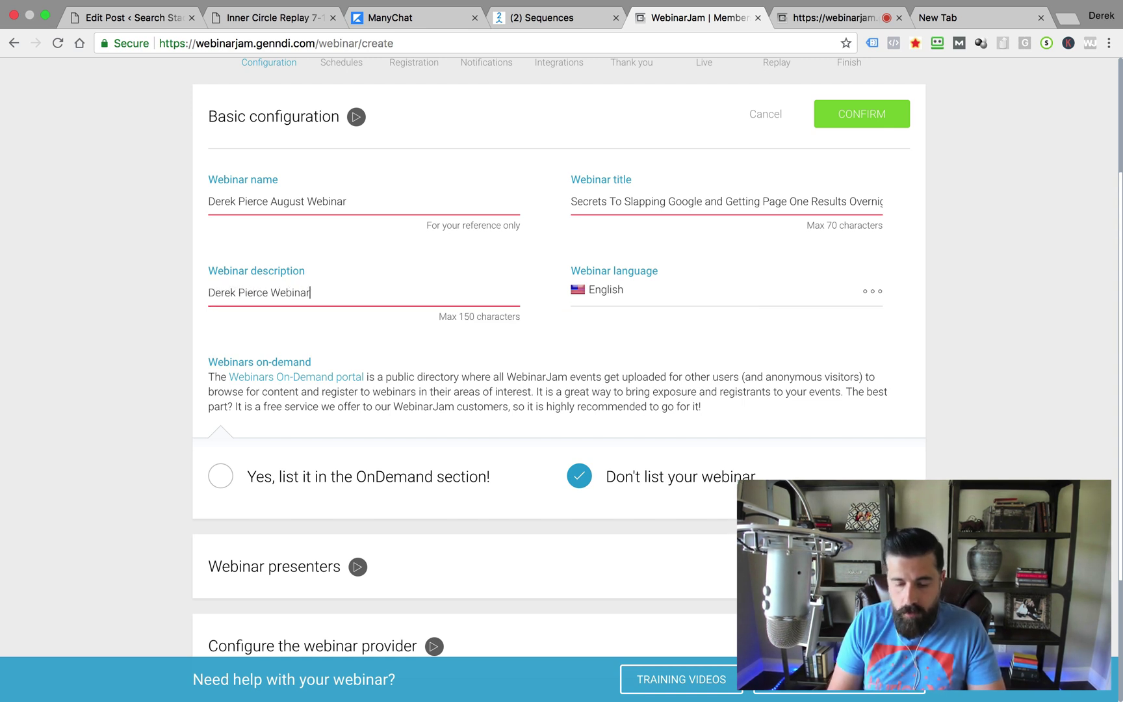
scroll(244, 364, "down", 3)
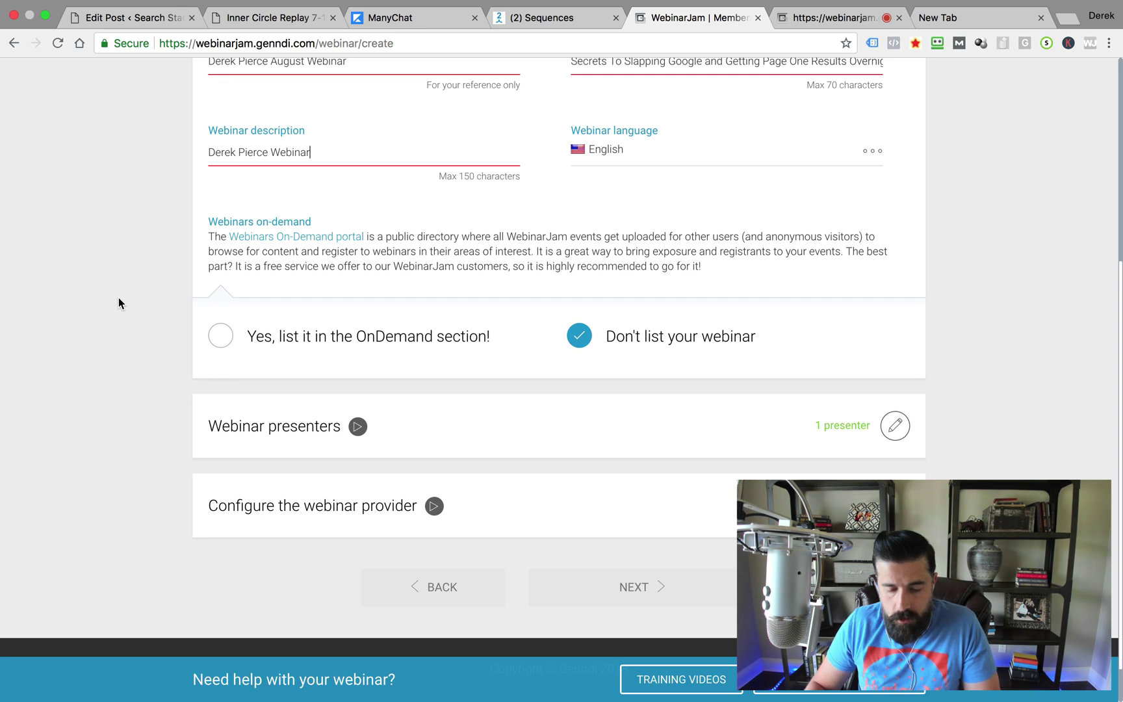
scroll(170, 303, "down", 1)
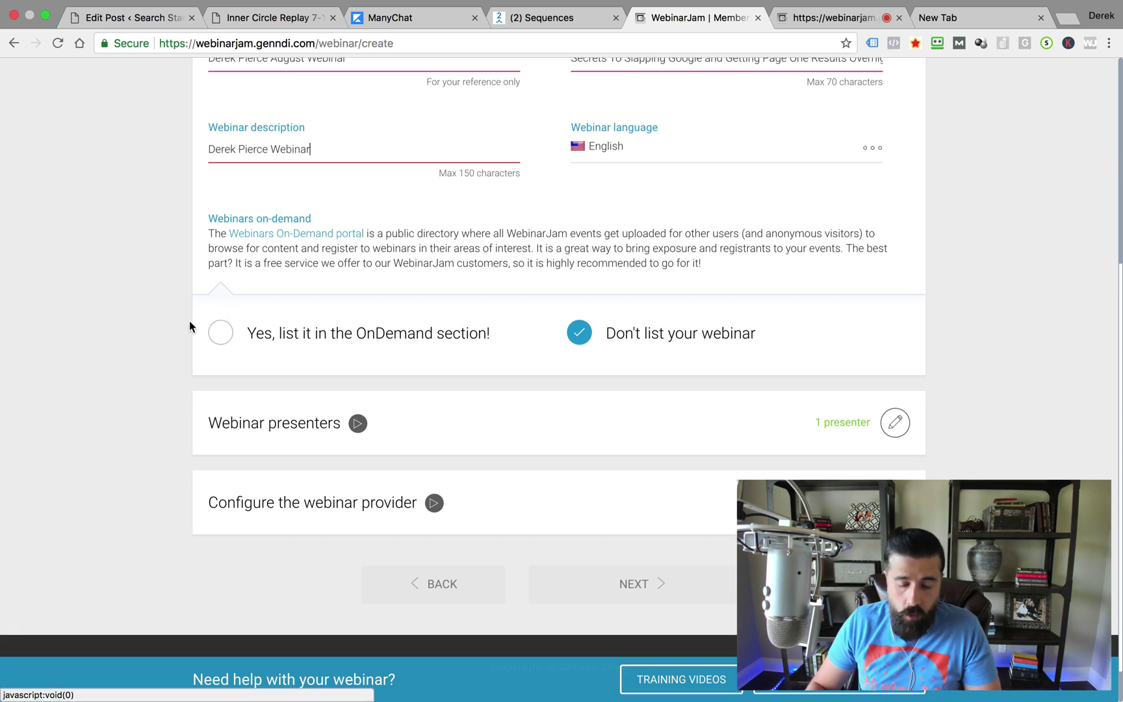
scroll(170, 326, "up", 1)
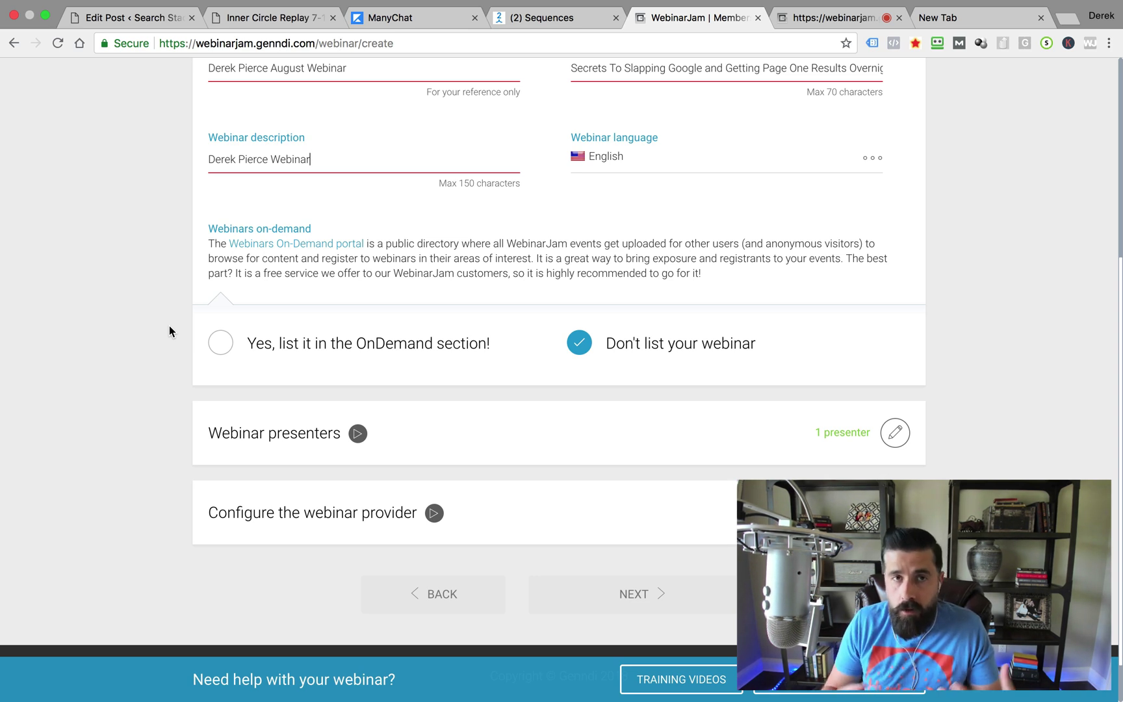
scroll(591, 350, "up", 3)
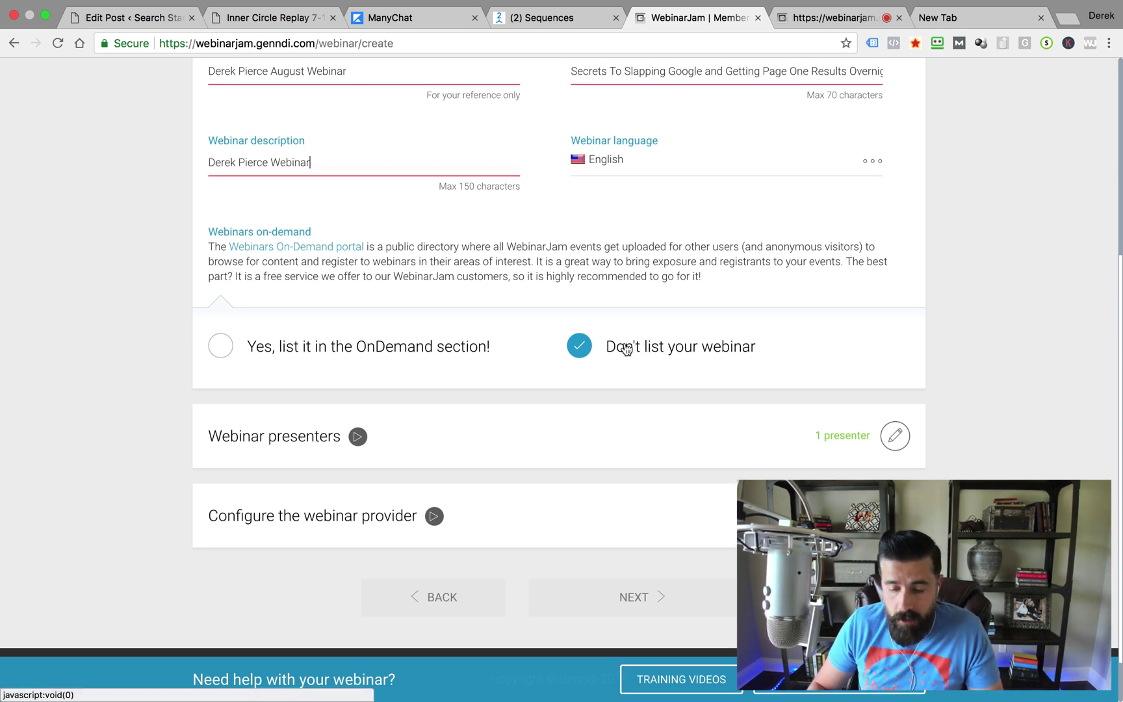
scroll(601, 387, "up", 5)
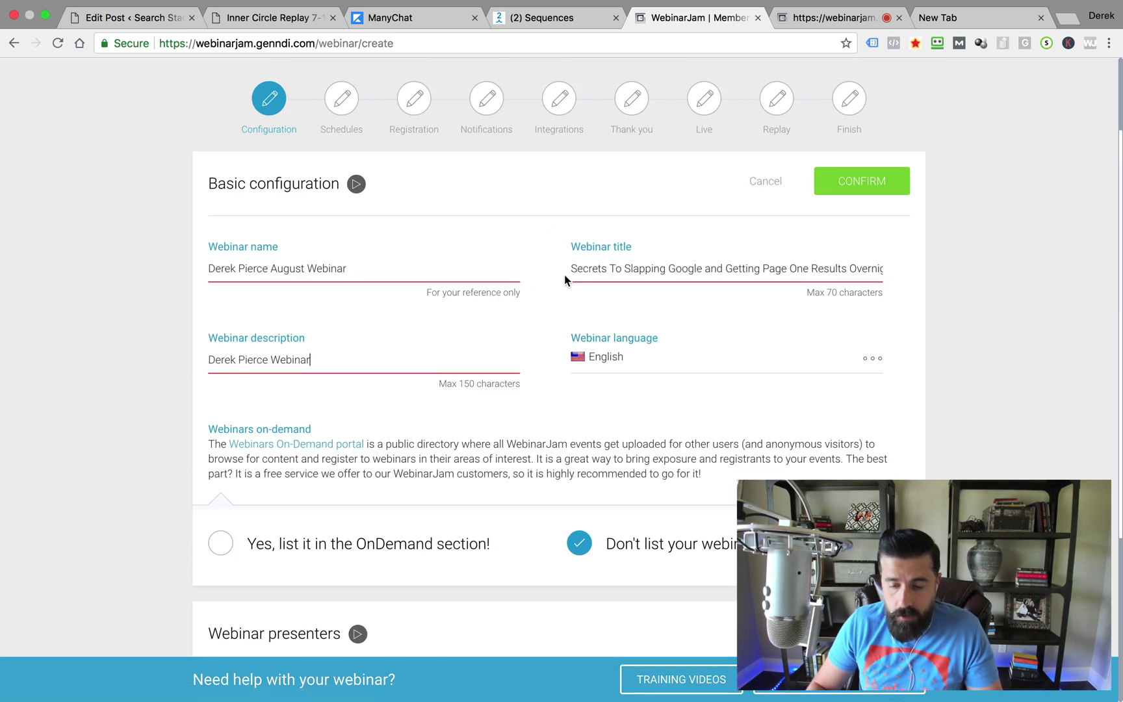
left_click(860, 182)
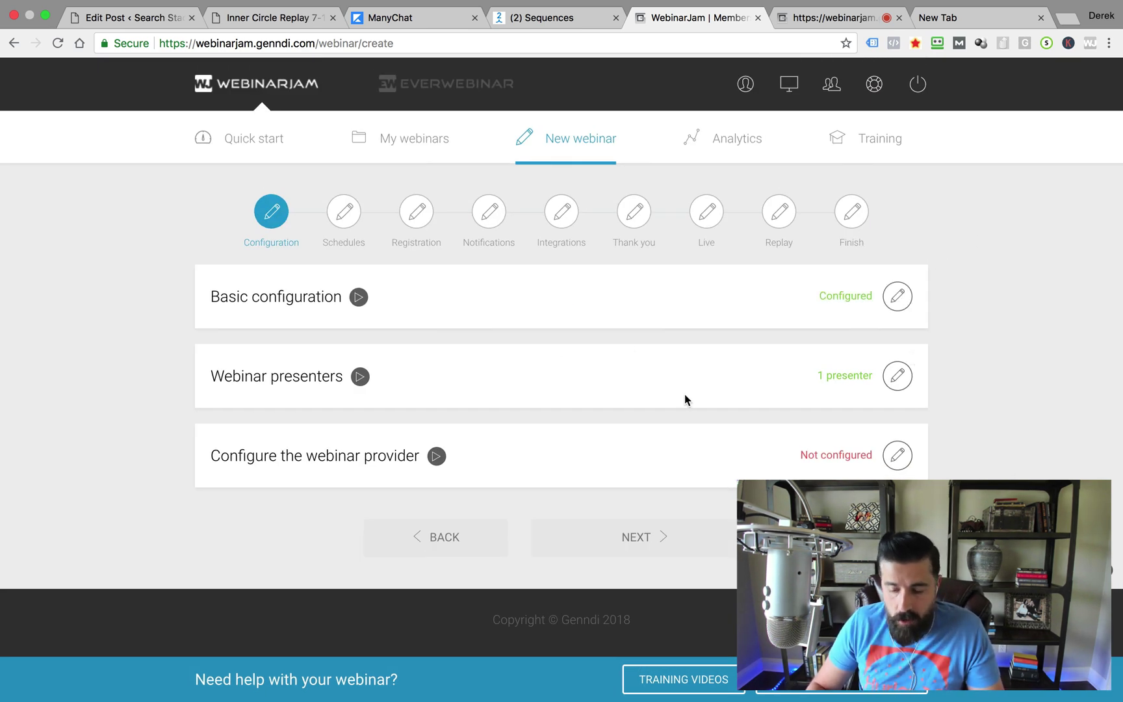
Review the webinar presenters and confirm the section with only the existing host.
left_click(897, 375)
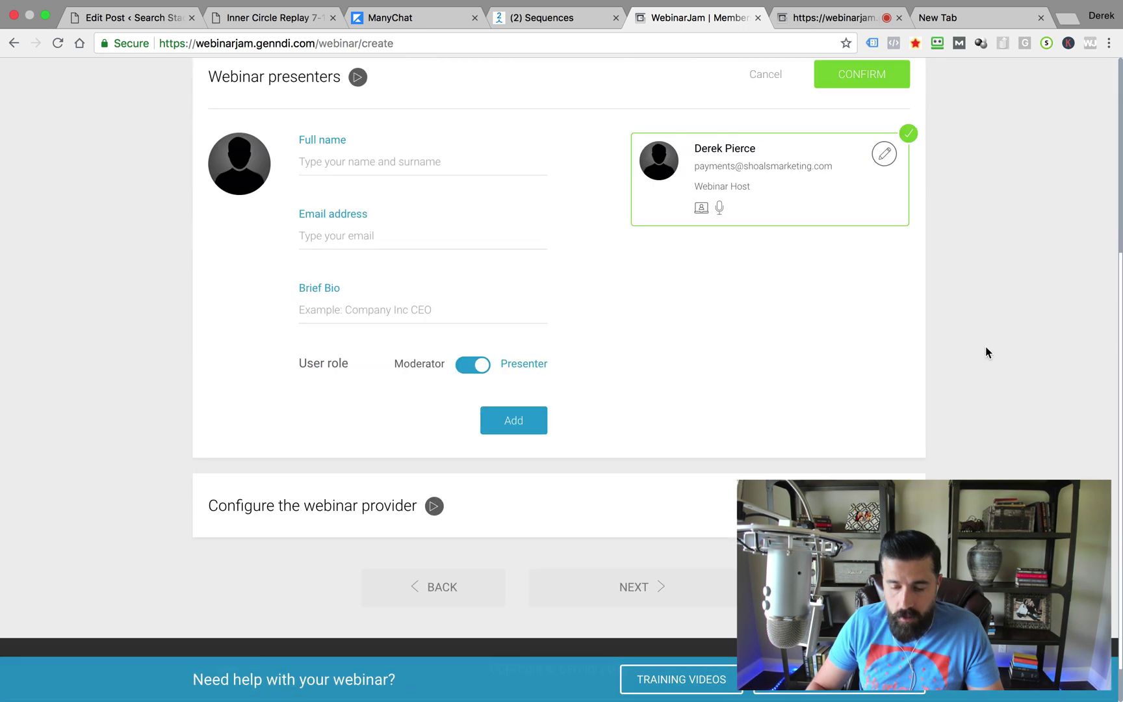
scroll(985, 353, "up", 2)
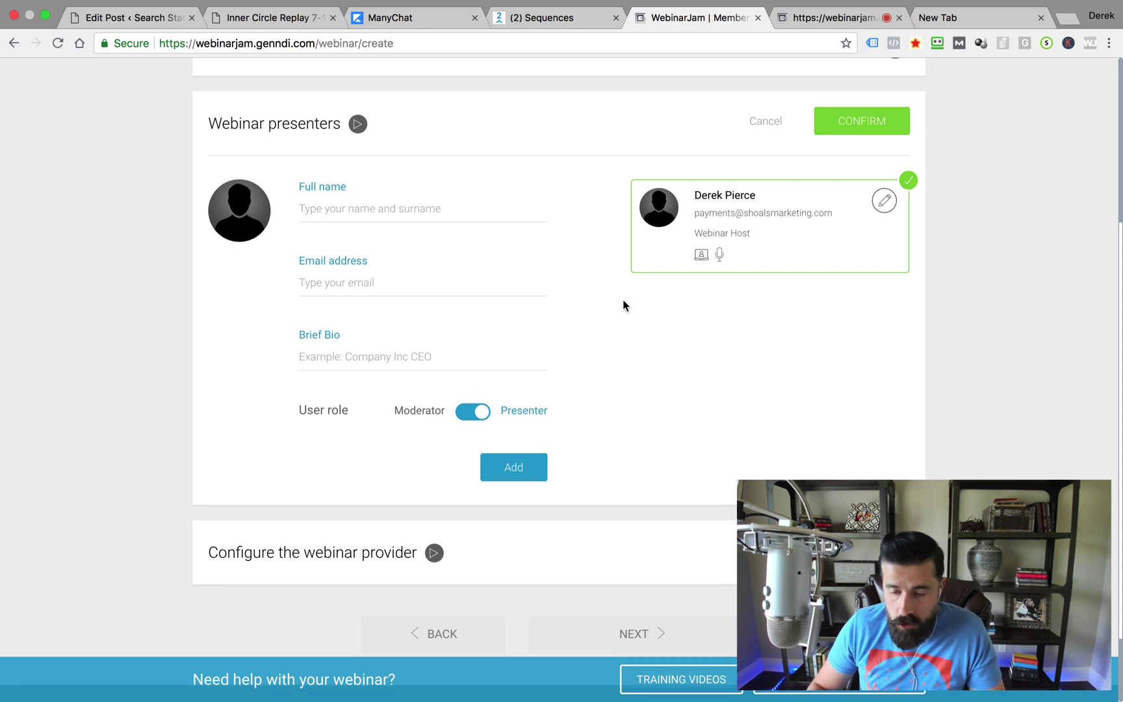
scroll(624, 299, "up", 3)
left_click(850, 234)
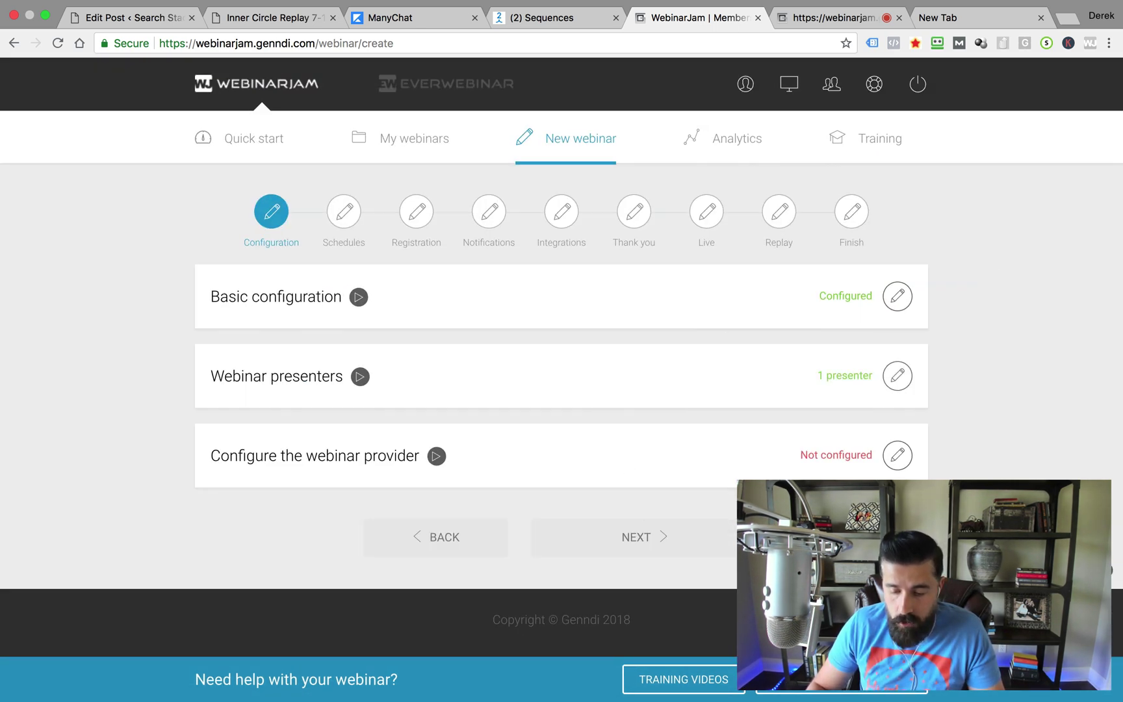
Choose JamCast as the webinar provider, confirm it, and continue to the schedules stage.
left_click(900, 458)
scroll(1042, 280, "down", 3)
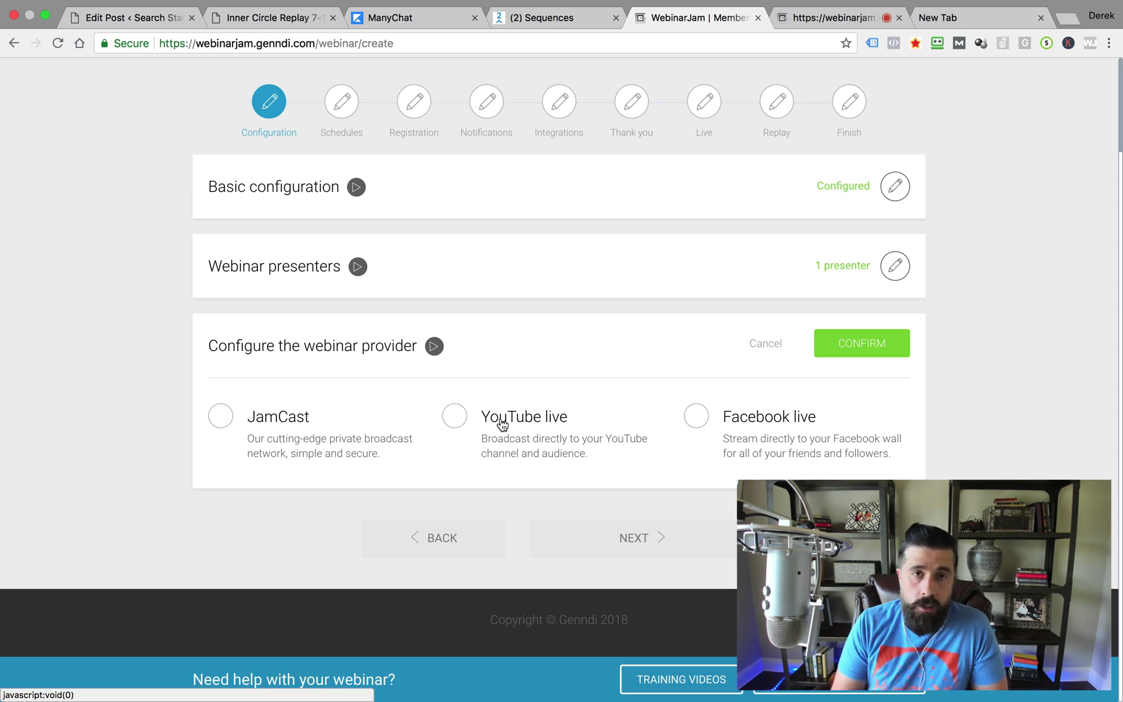
mouse_move(742, 416)
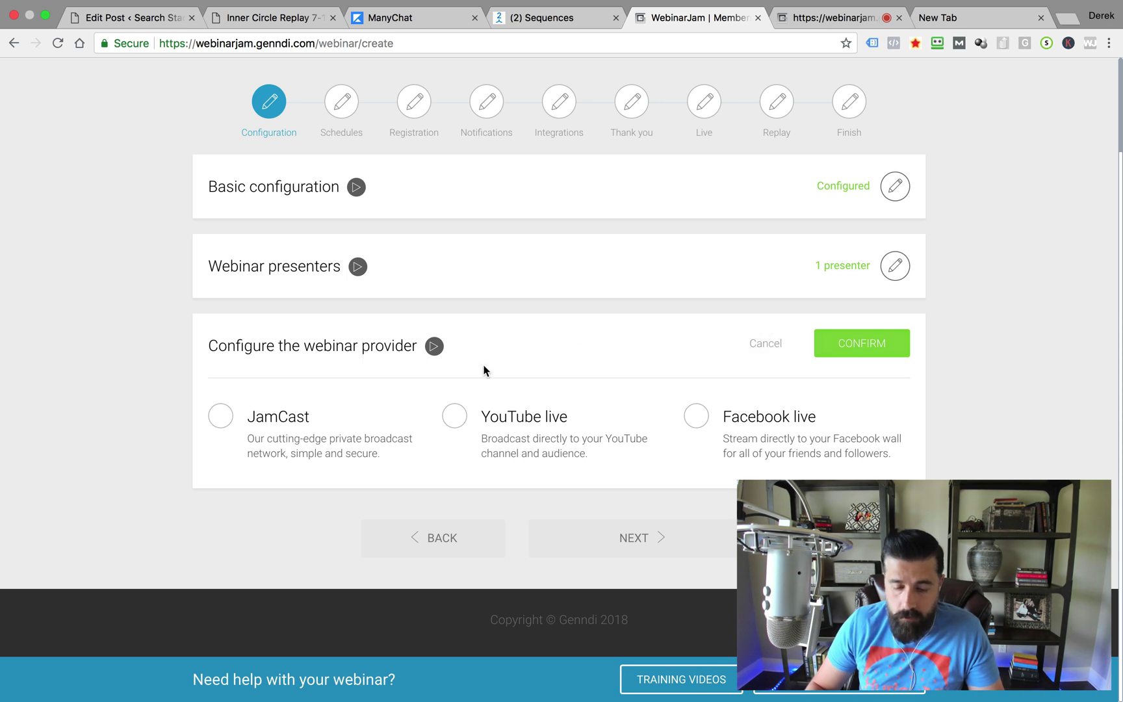
left_click(222, 419)
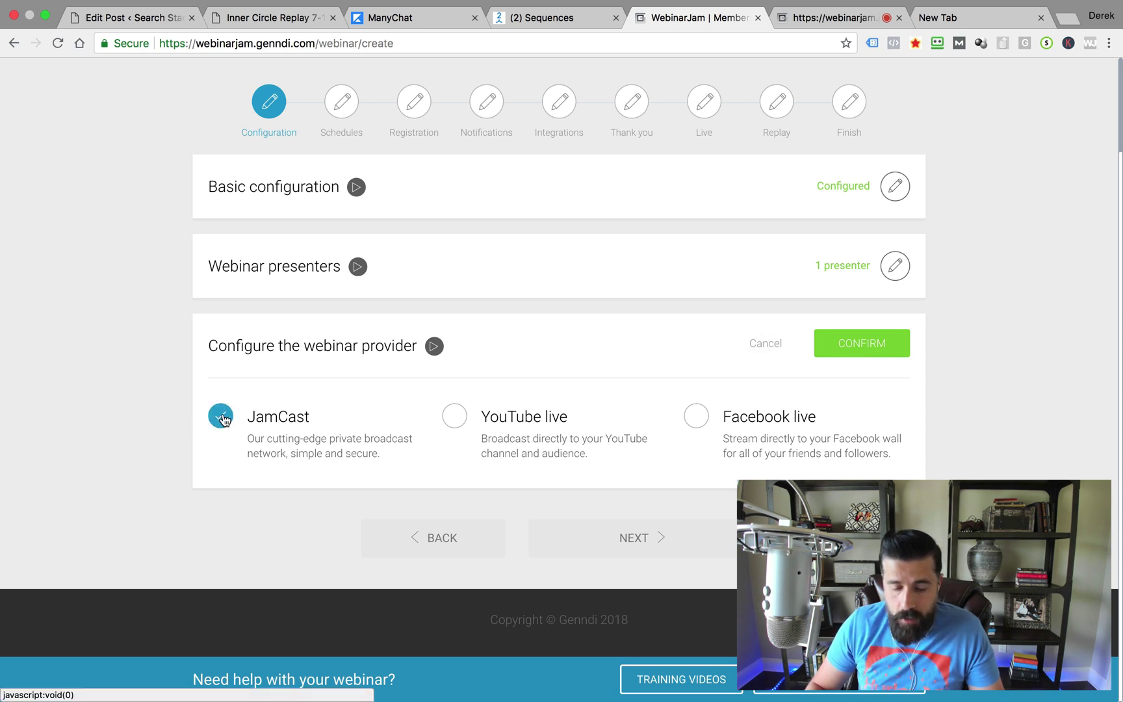
left_click(881, 347)
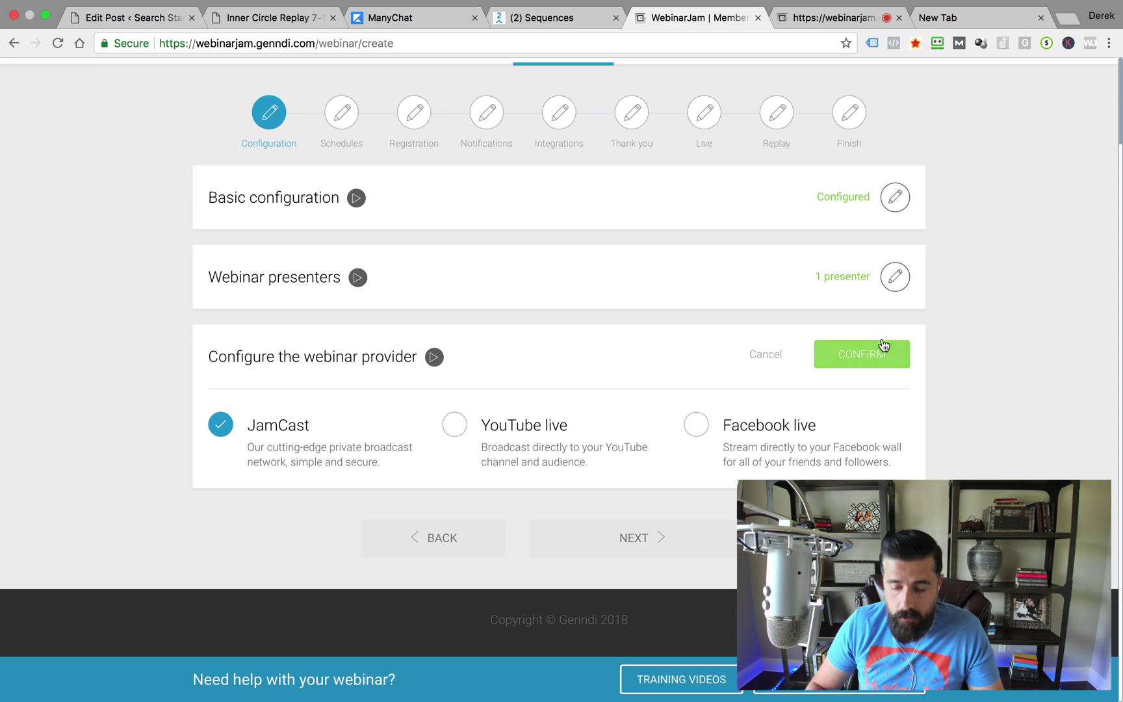
left_click(658, 544)
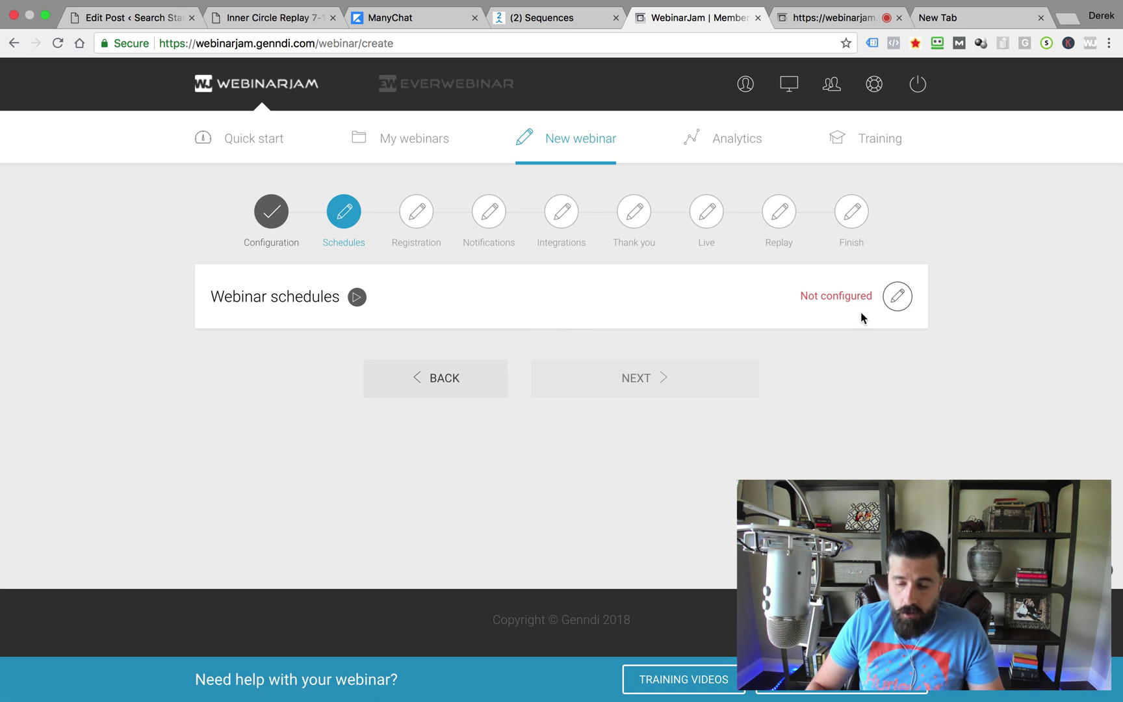
Open the webinar schedules for editing and choose to schedule the webinar as a single presentation.
left_click(897, 297)
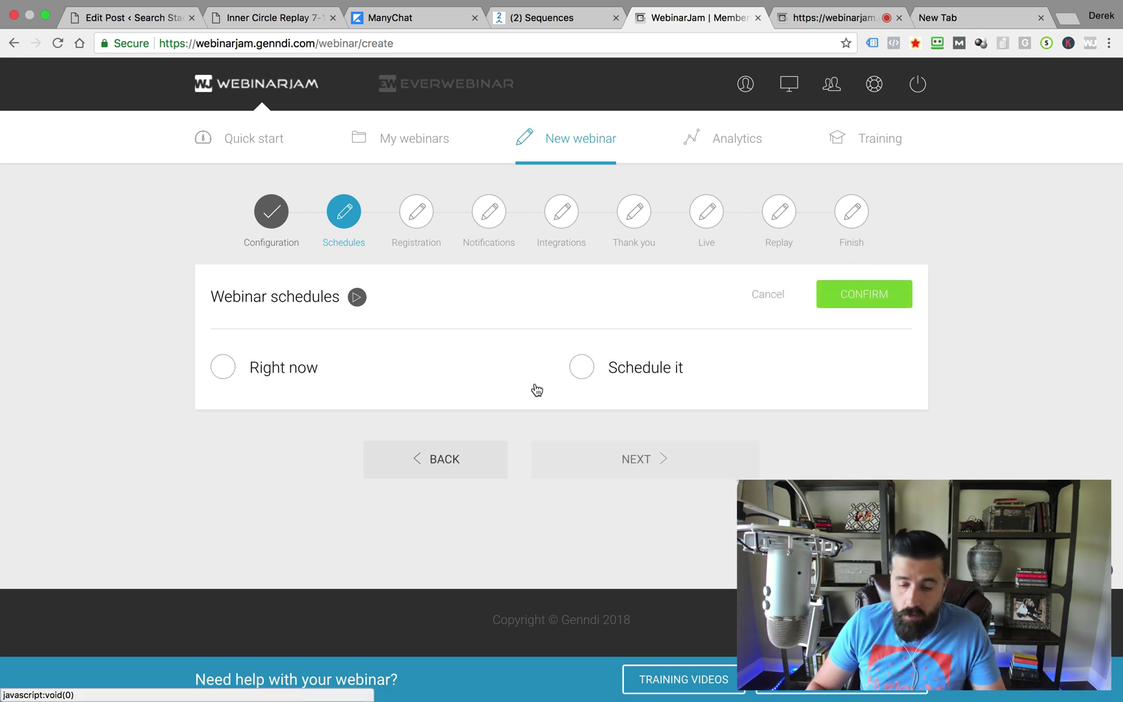
left_click(585, 371)
scroll(344, 435, "down", 3)
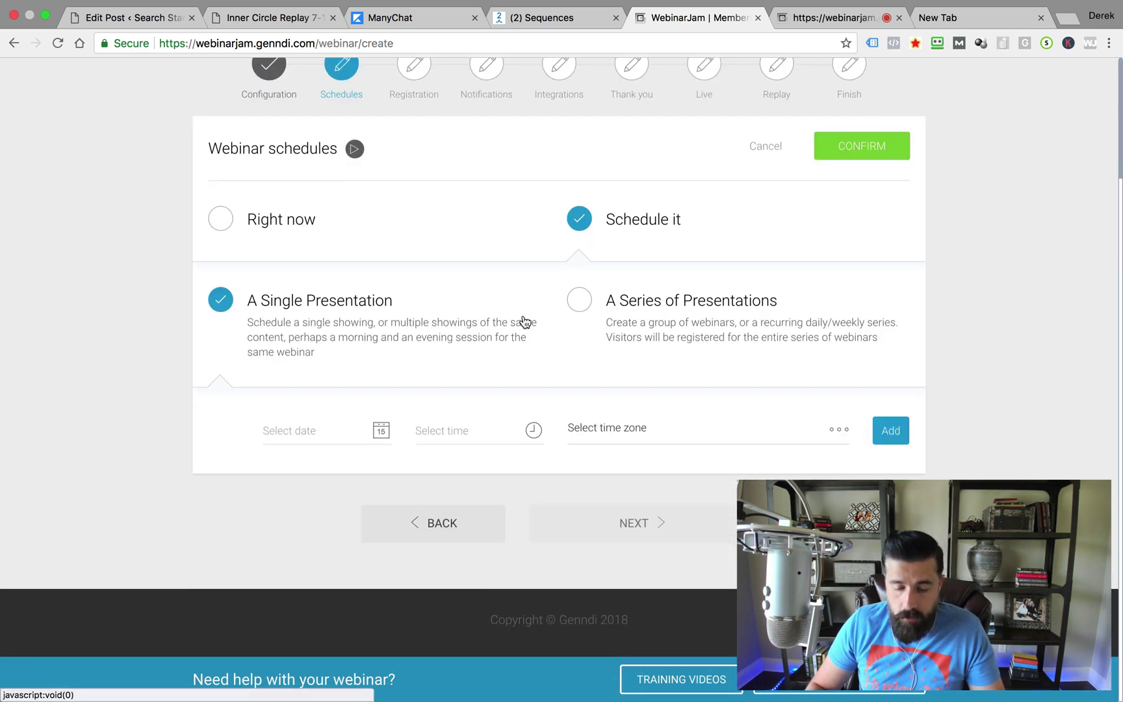
left_click(581, 303)
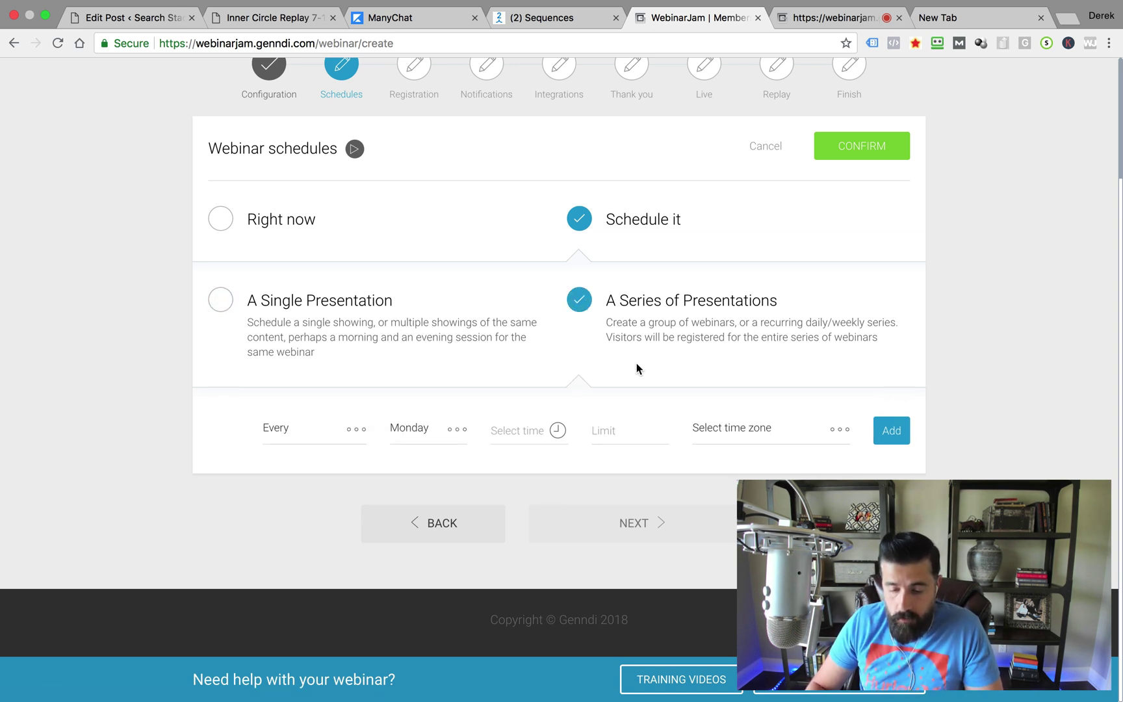
left_click(221, 300)
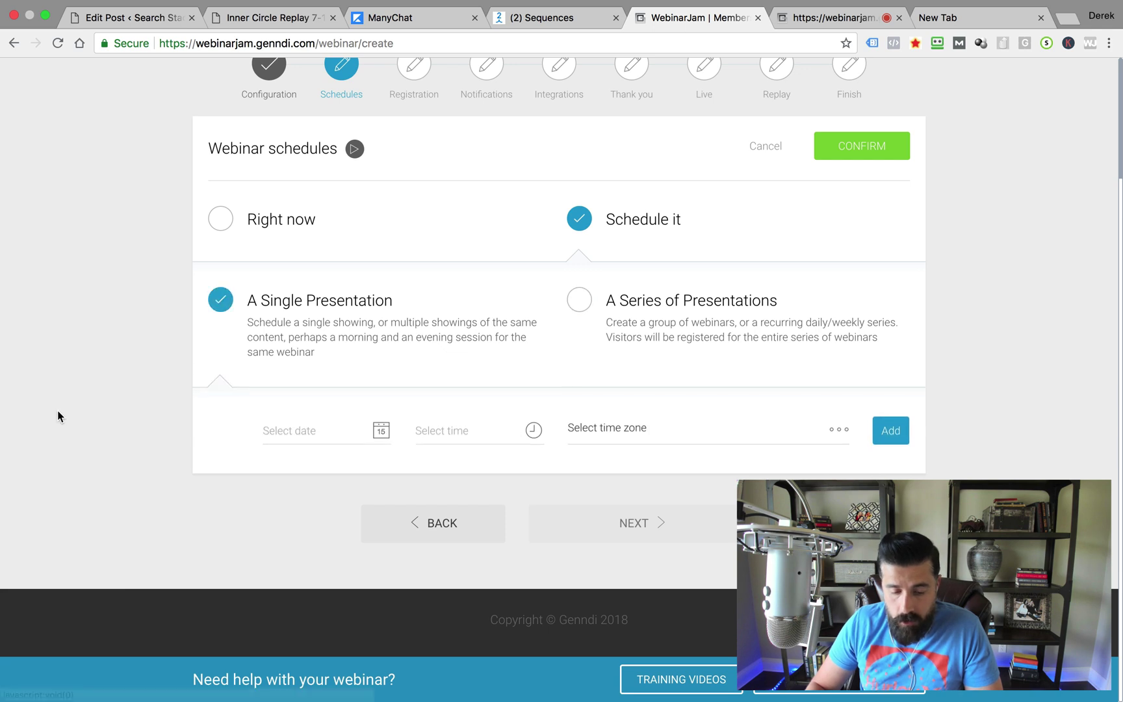
Set the session date to 2018-08-05 and the start time to 2:00 PM.
left_click(358, 436)
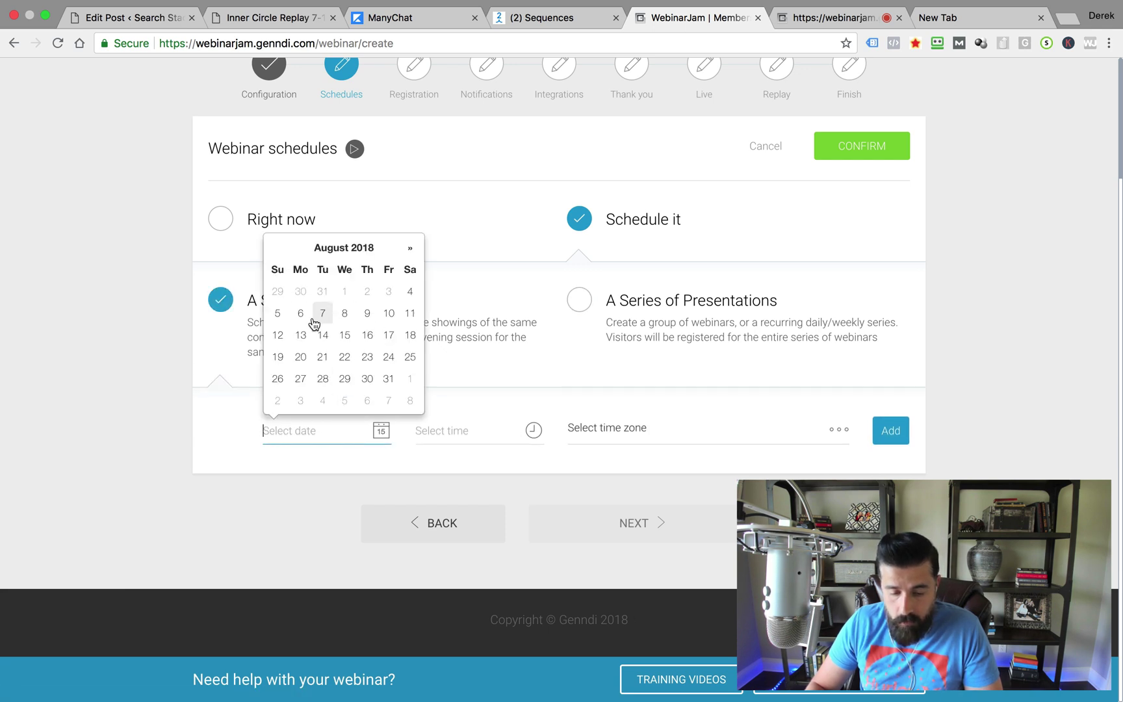
left_click(279, 314)
left_click(466, 431)
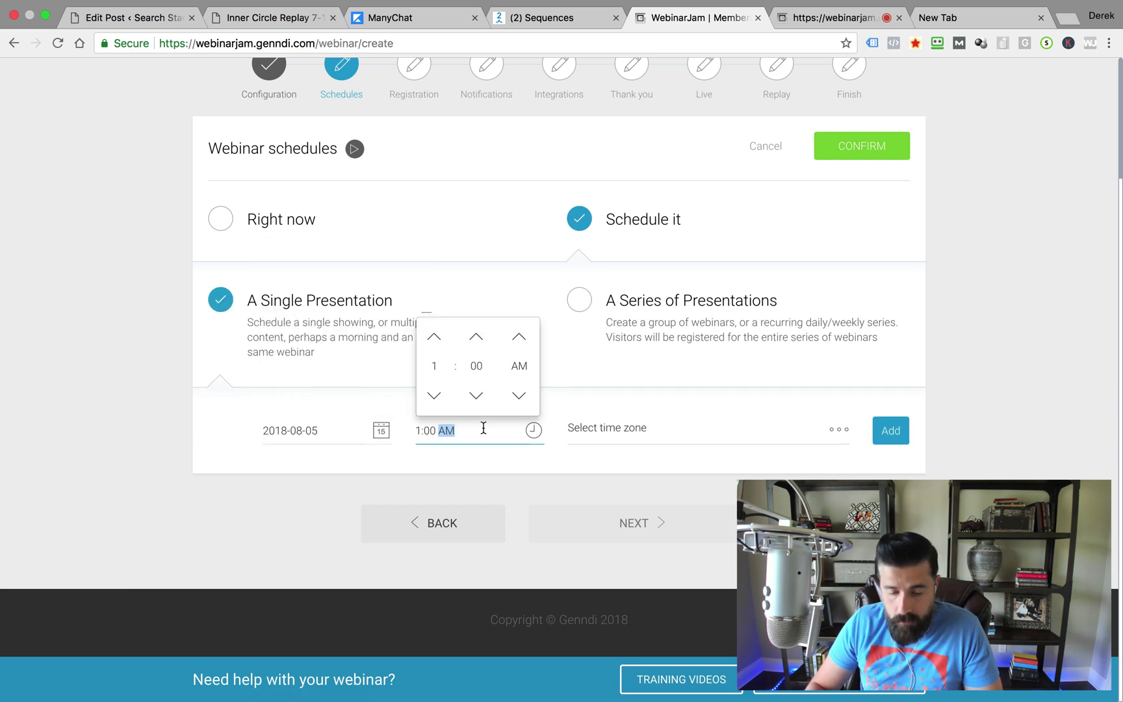
left_click(434, 338)
left_click(518, 340)
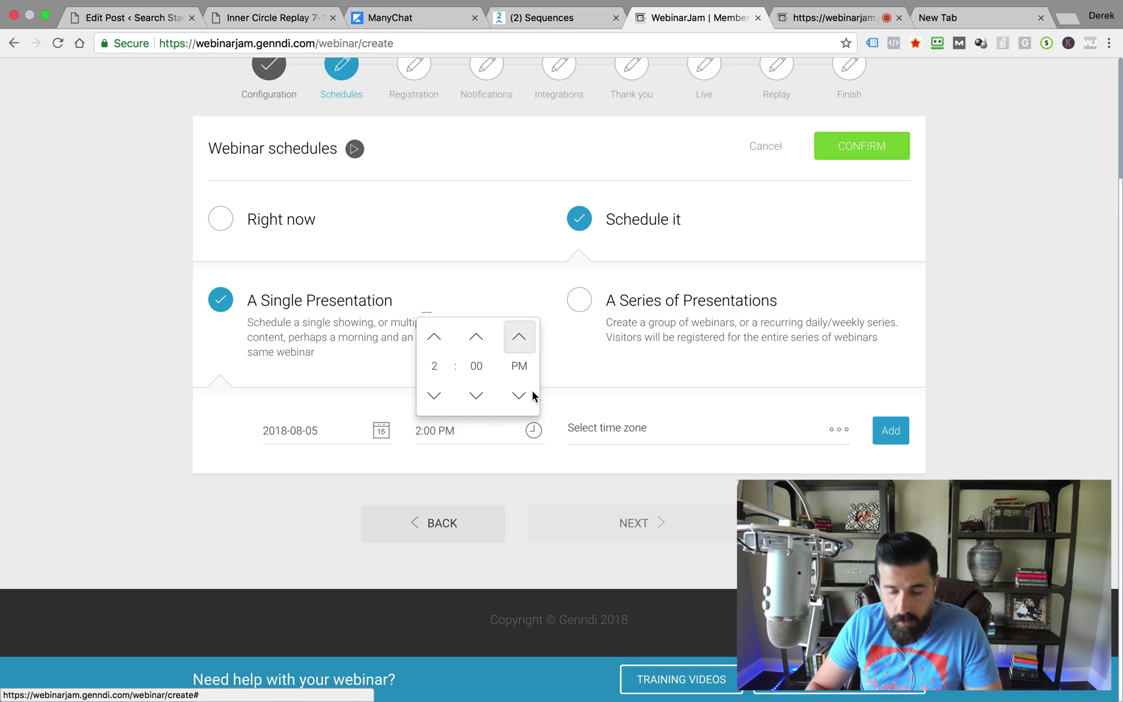
Add the session in Eastern Time (US and Canada), then confirm the schedule and continue to the registration stage.
left_click(627, 432)
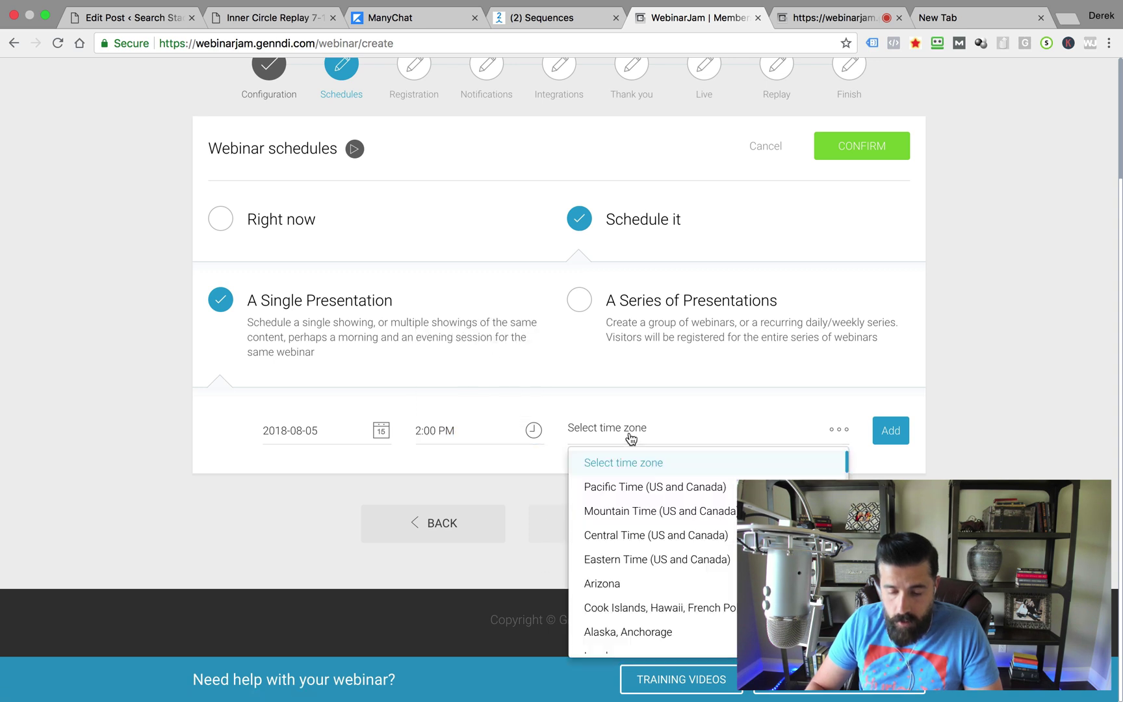
left_click(650, 560)
left_click(890, 430)
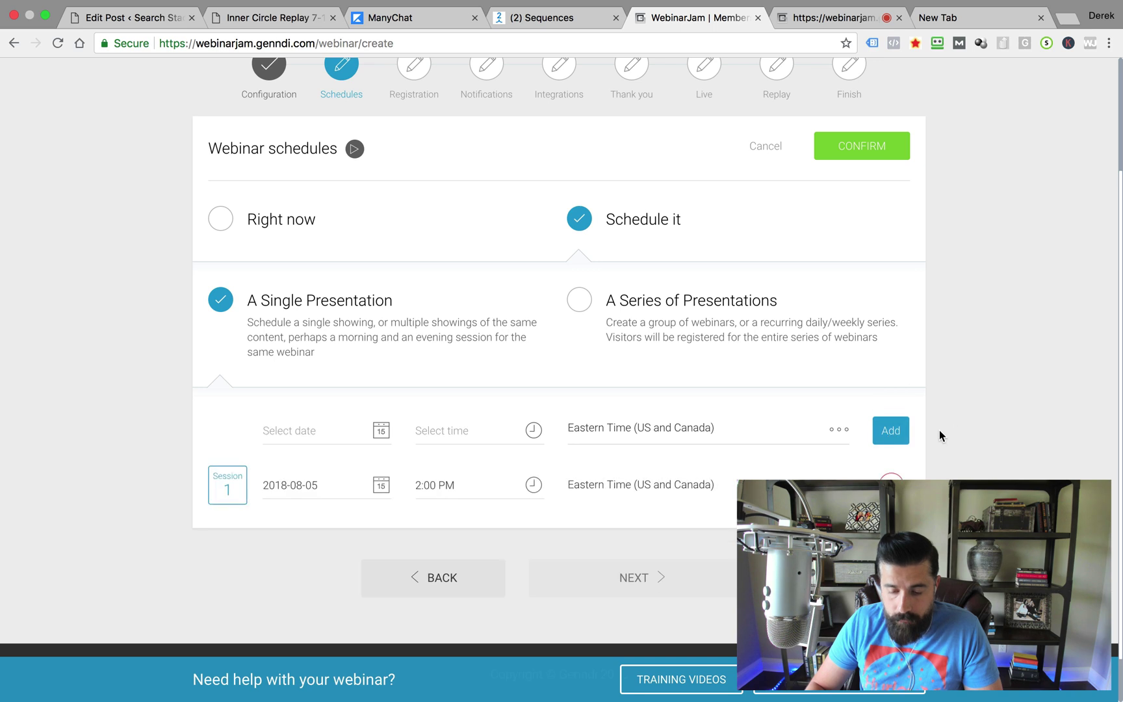
left_click(865, 155)
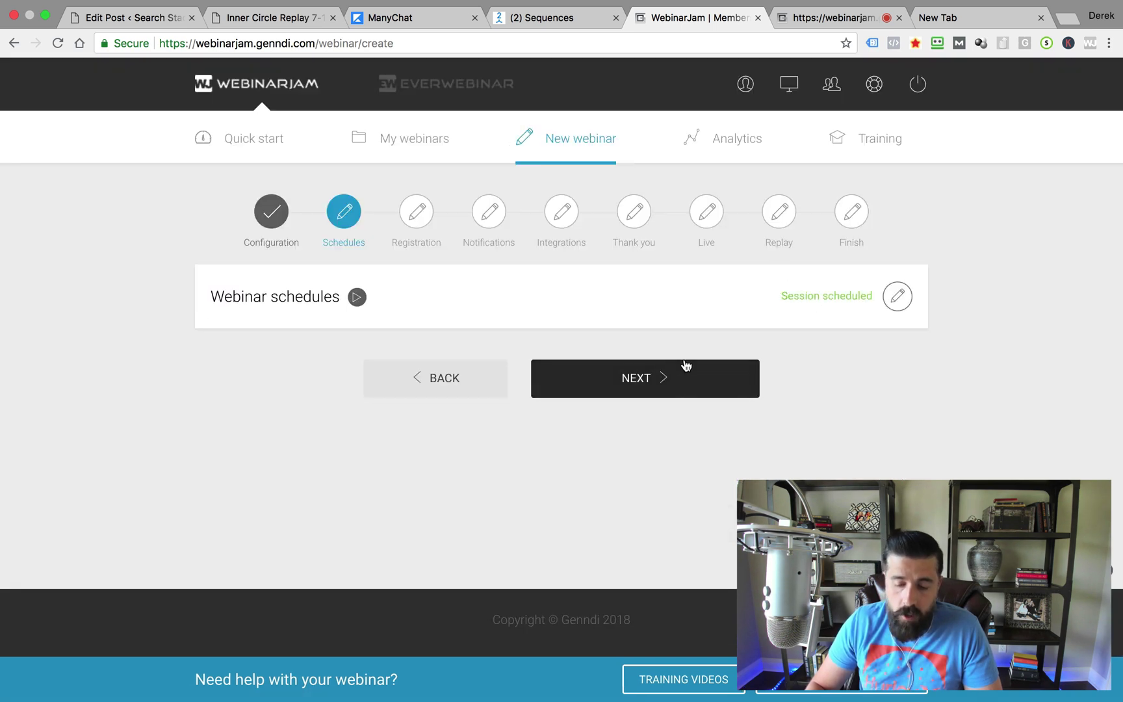
left_click(652, 389)
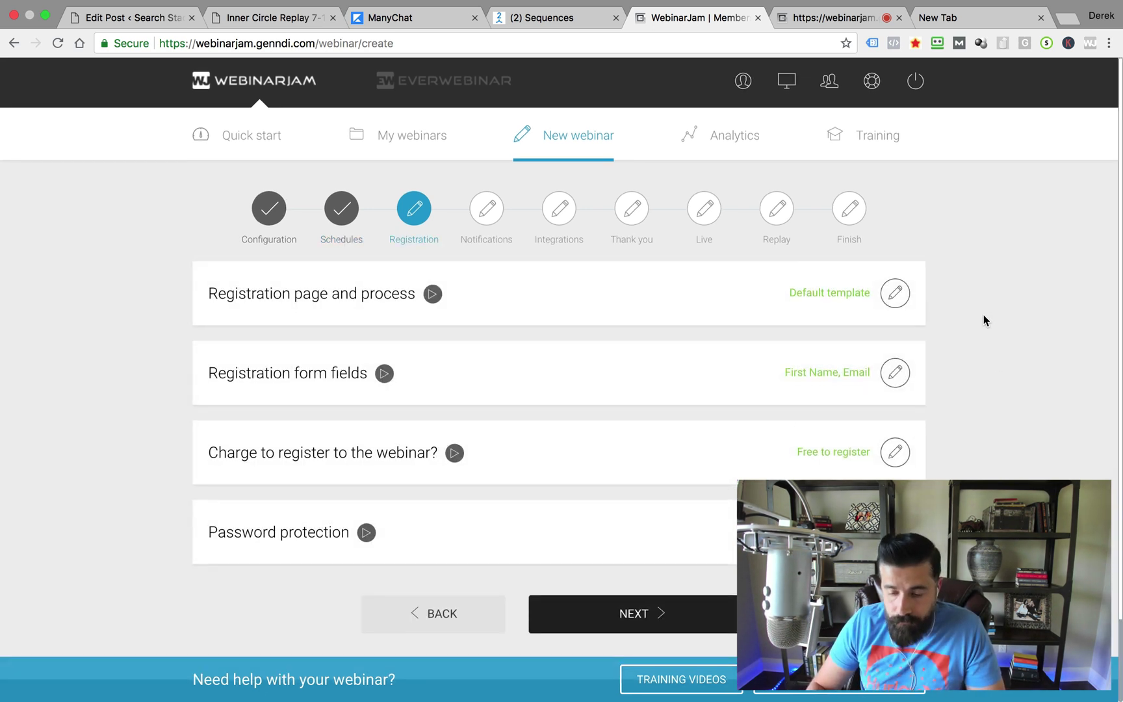
Browse the registration page templates and open the one with the 25% average opt-in ratio for customization.
scroll(983, 321, "down", 1)
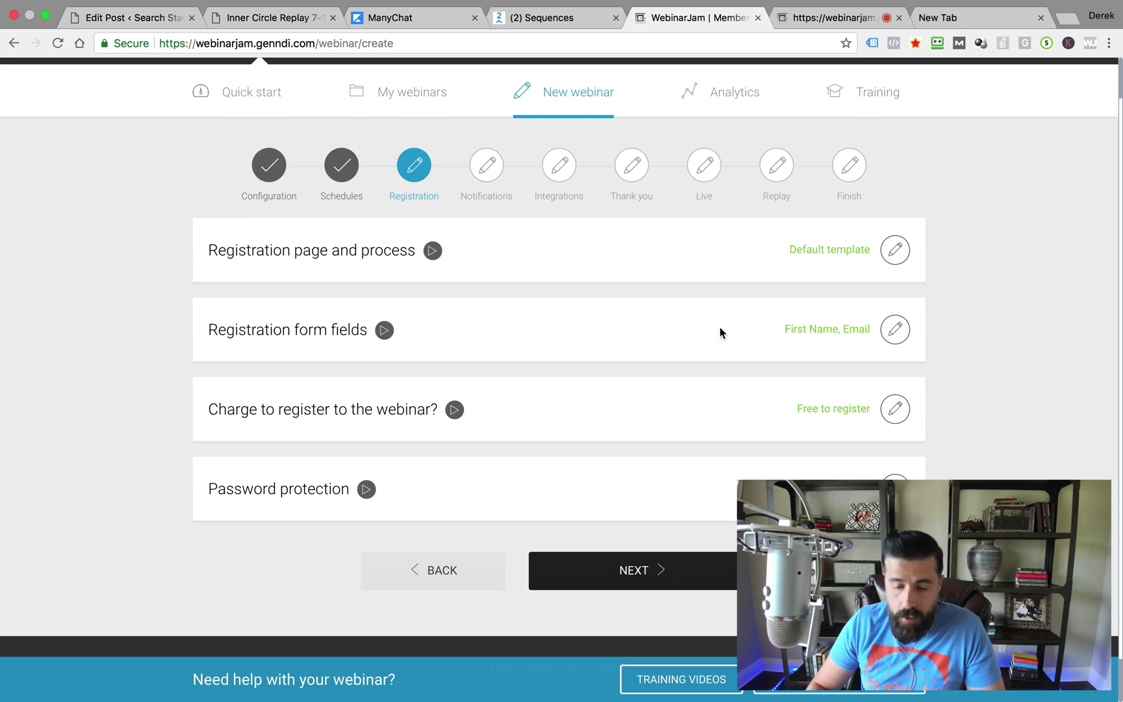
left_click(897, 250)
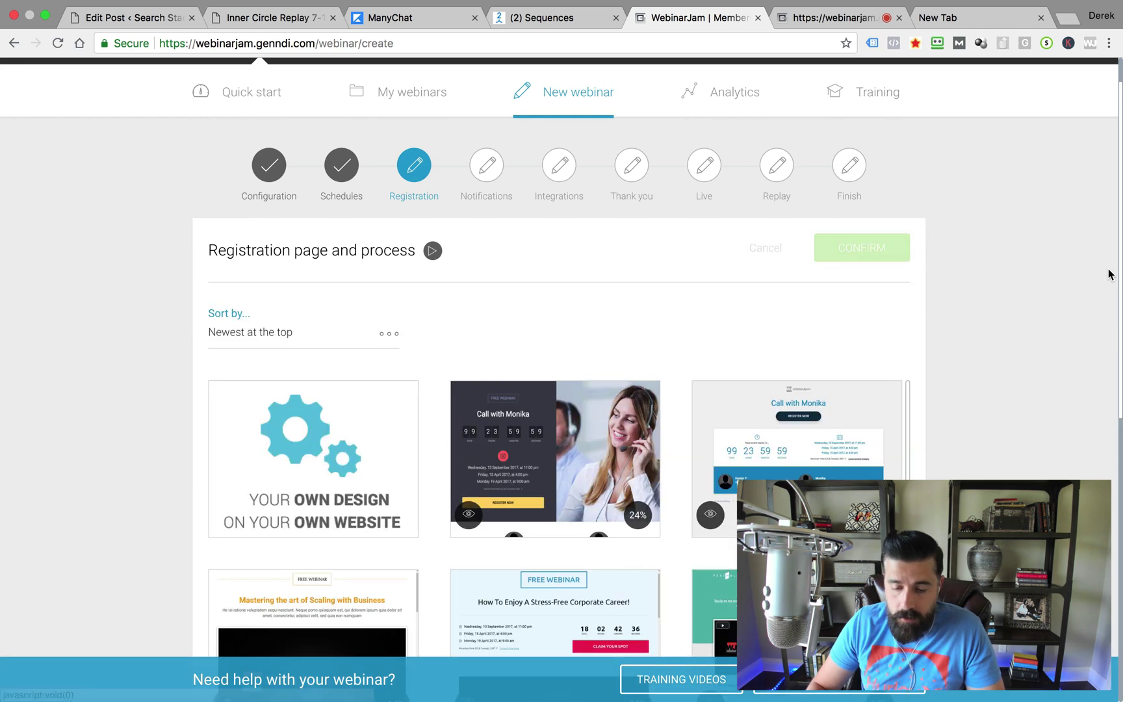
scroll(524, 316, "down", 3)
scroll(524, 316, "down", 2)
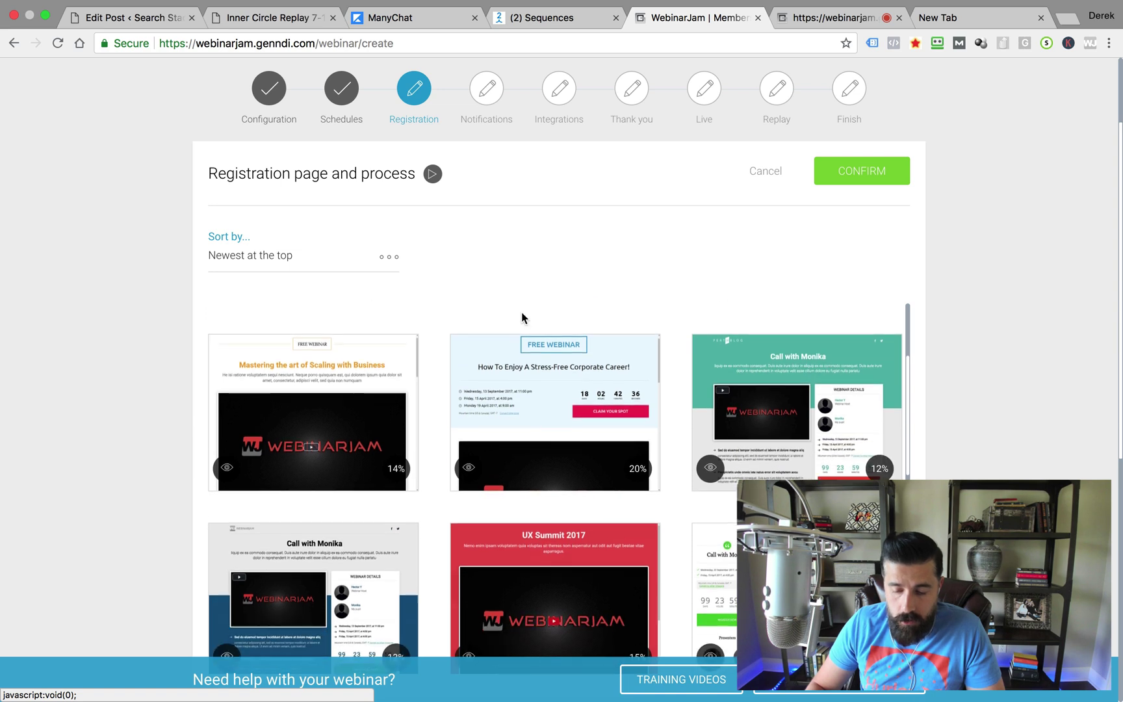
scroll(1063, 290, "down", 4)
scroll(1025, 343, "up", 1)
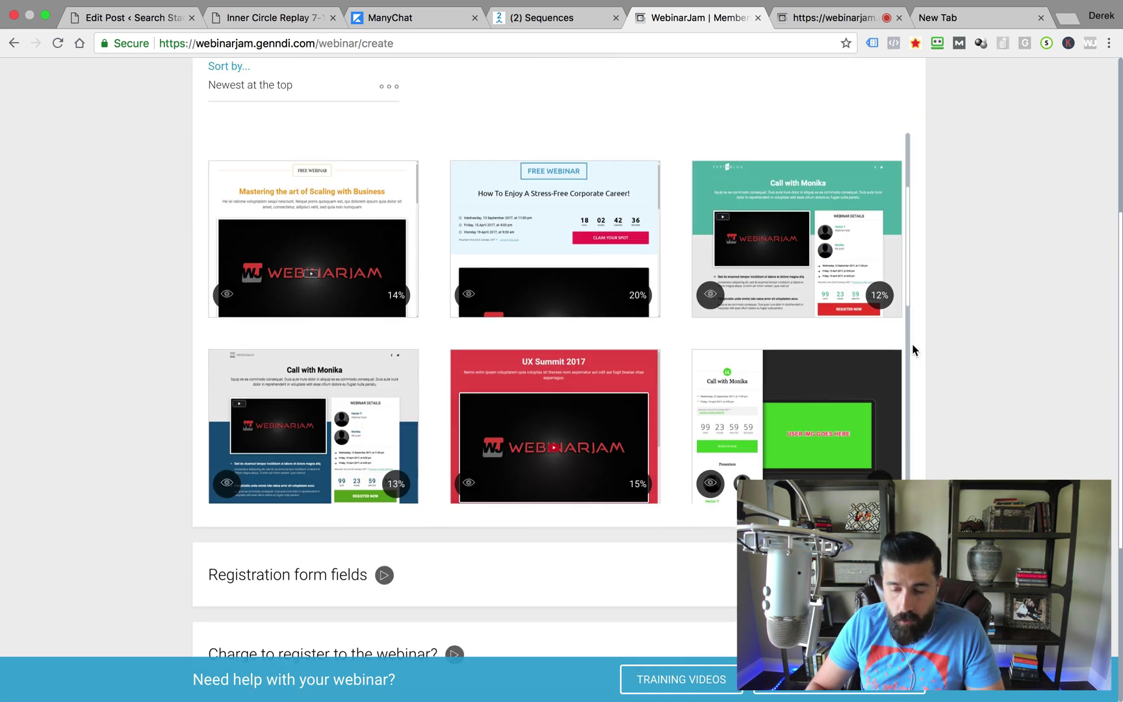
scroll(814, 343, "up", 5)
mouse_move(879, 401)
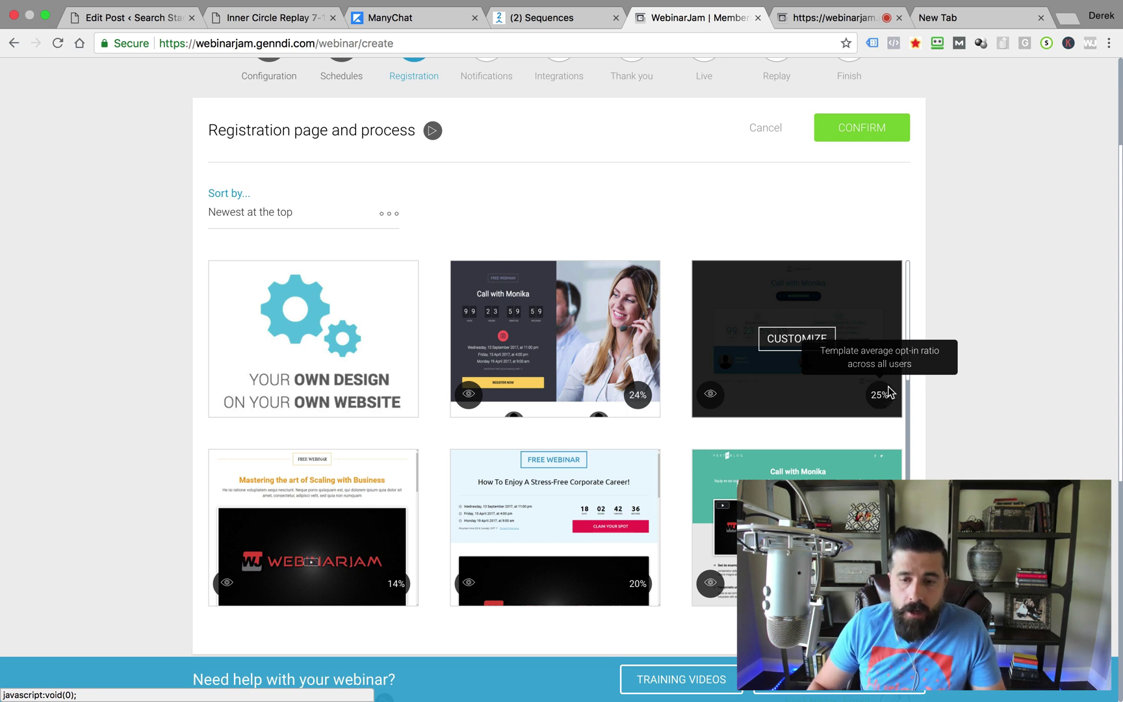
left_click(773, 375)
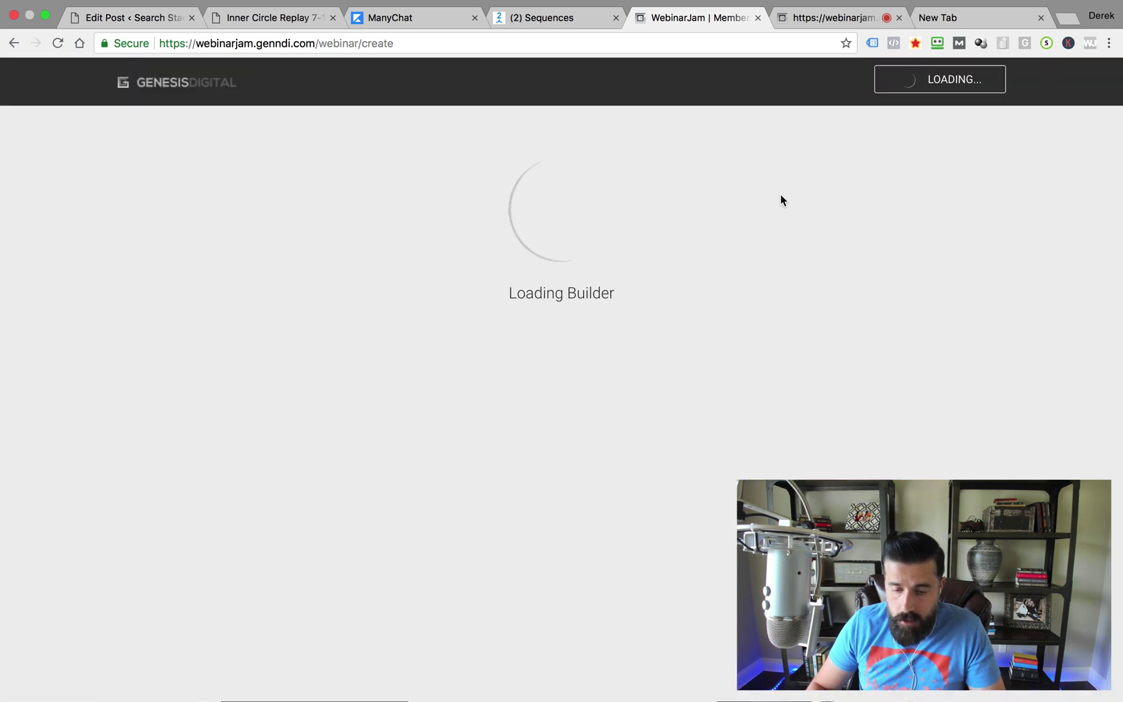
Look over the registration page in the builder and remove the WebinarJam logo above the title.
scroll(650, 265, "down", 2)
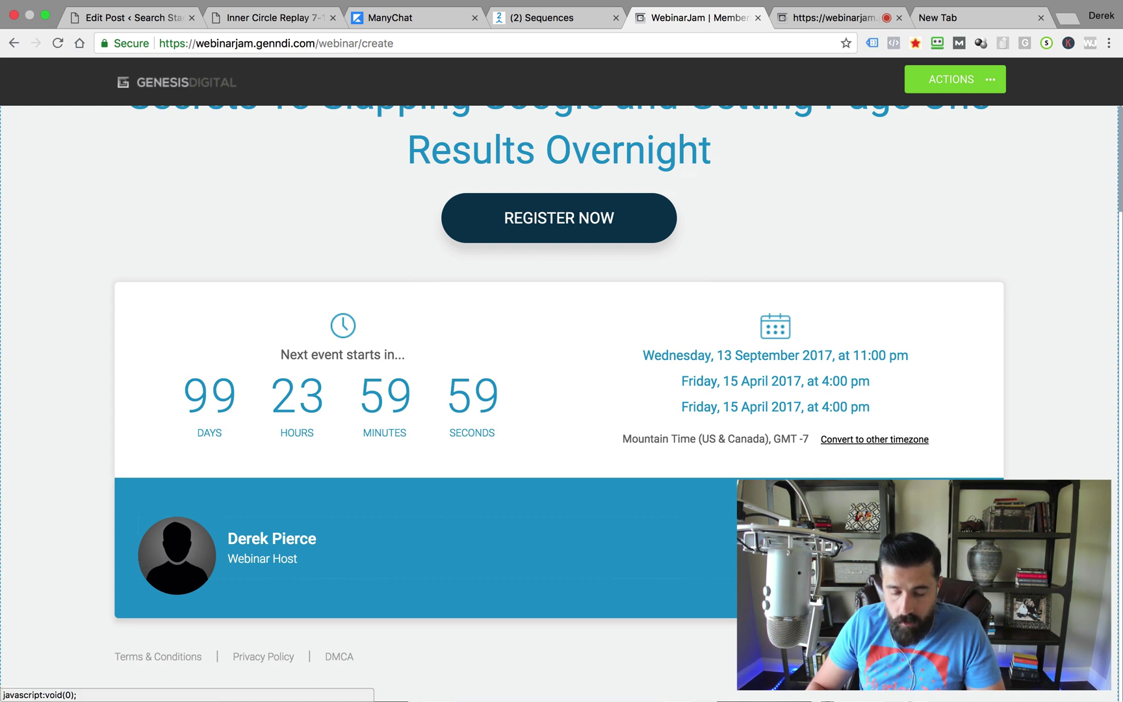
scroll(774, 455, "up", 1)
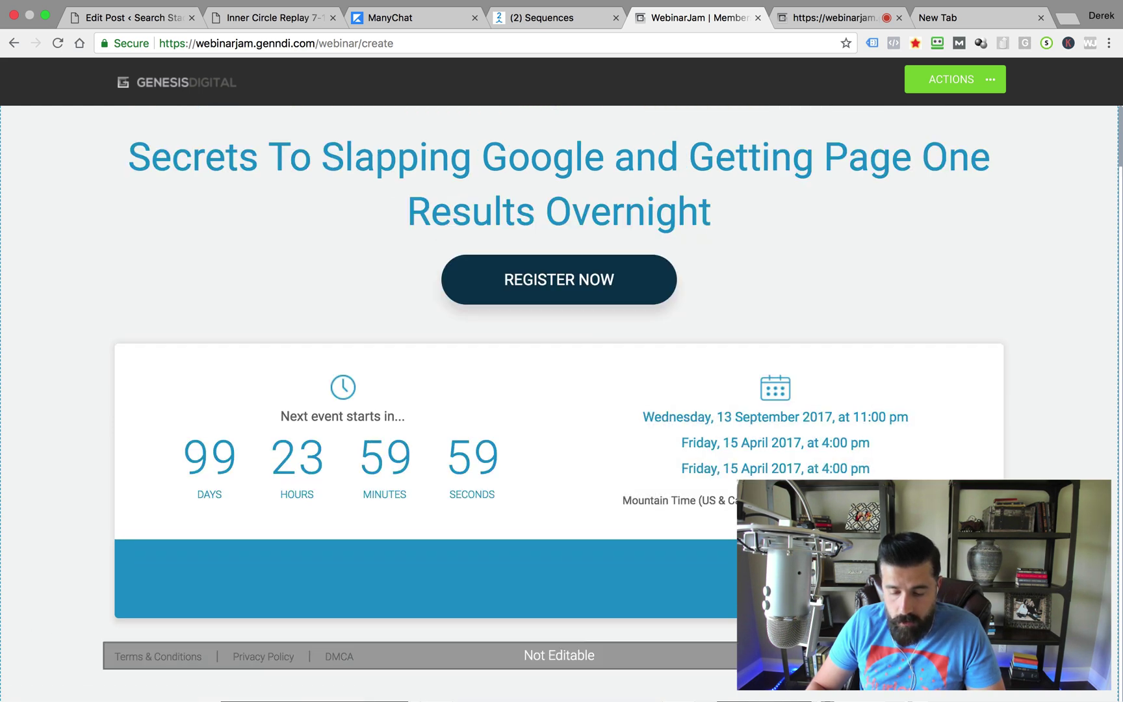
scroll(579, 163, "up", 1)
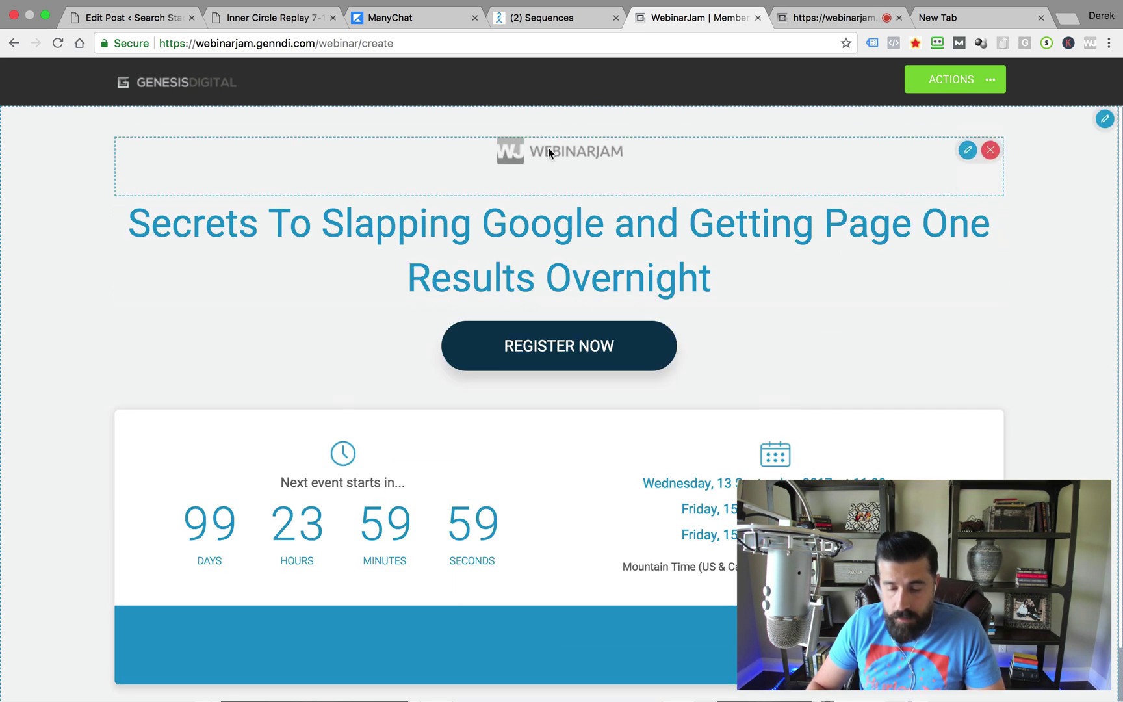
left_click(967, 150)
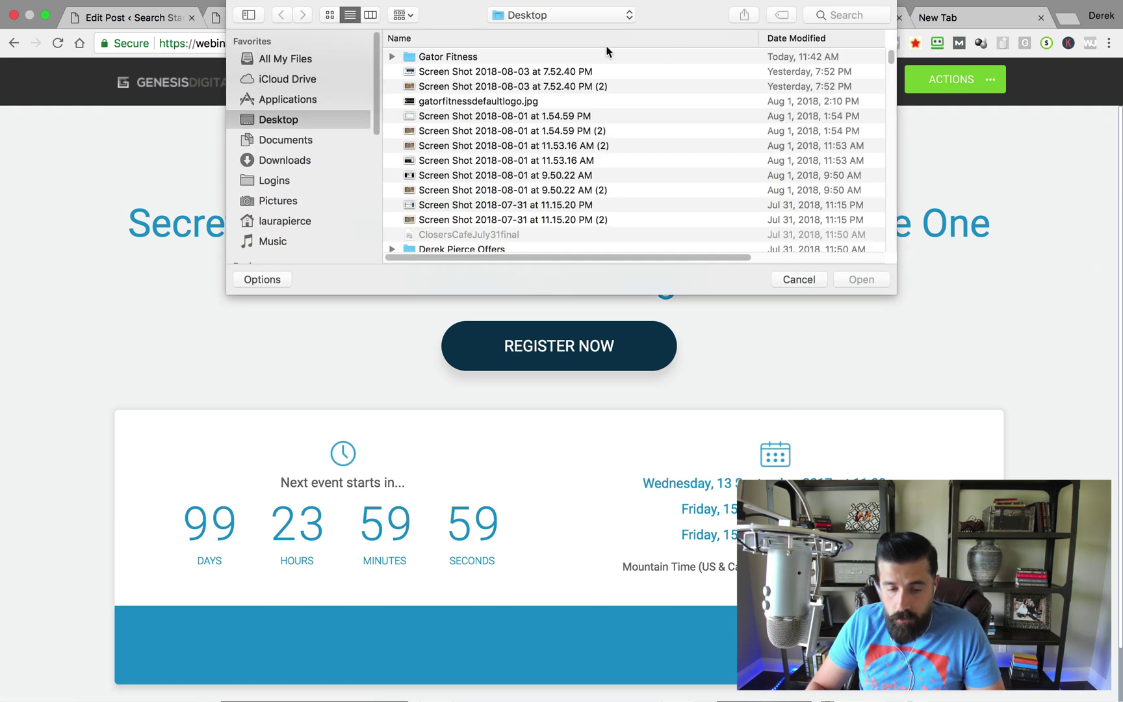
left_click(799, 281)
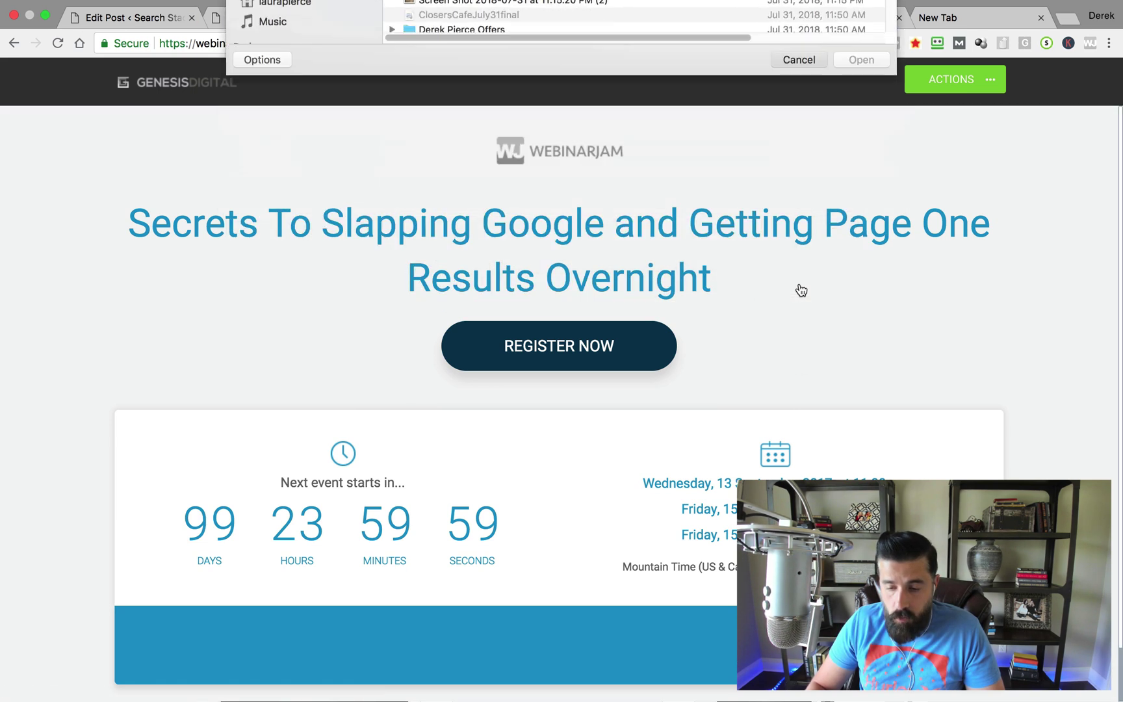
left_click(990, 149)
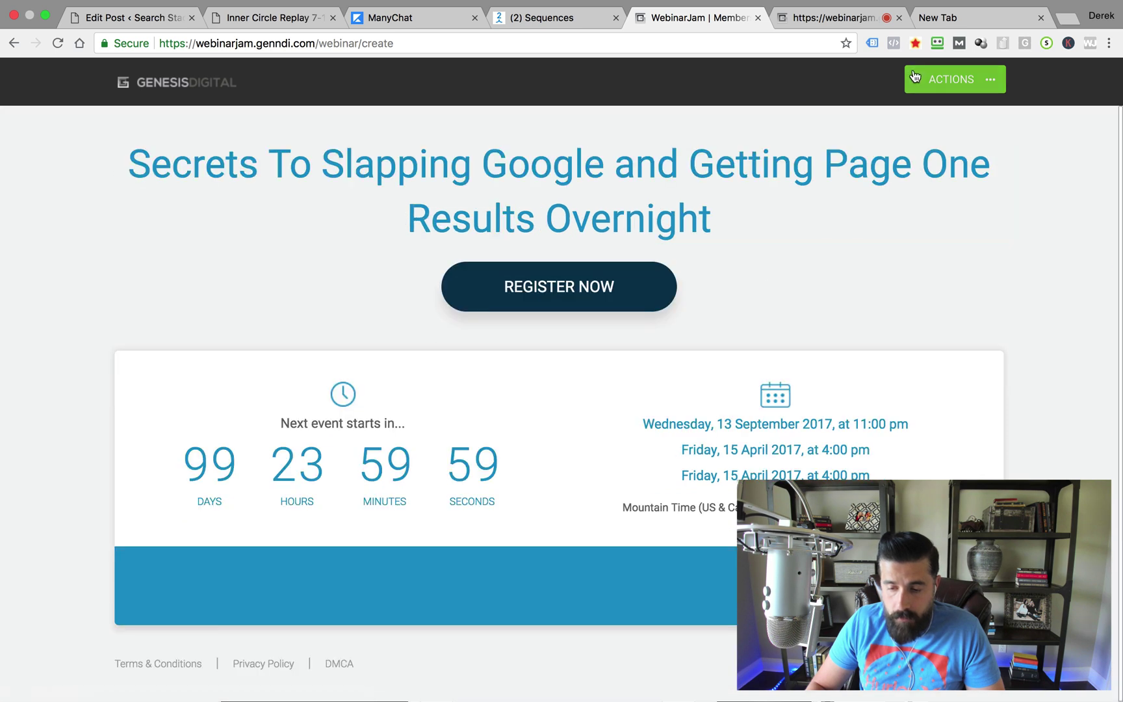
Save the customized registration page, exit the builder, and confirm the registration page and process.
left_click(968, 83)
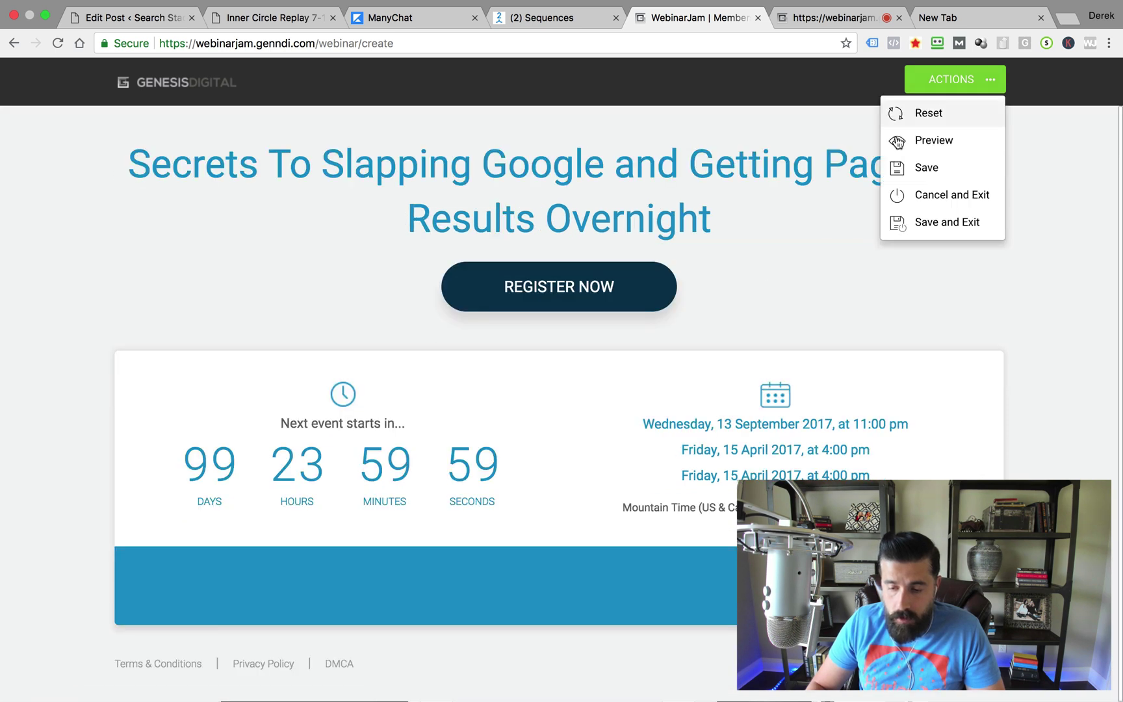
left_click(934, 224)
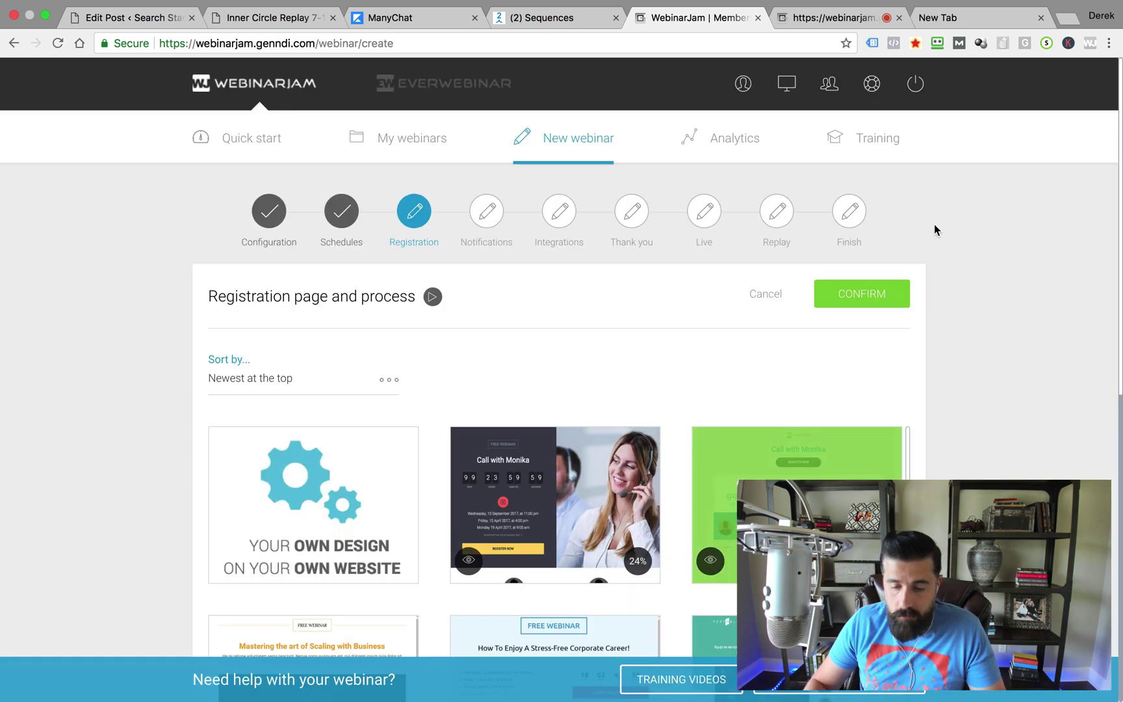
scroll(919, 320, "down", 2)
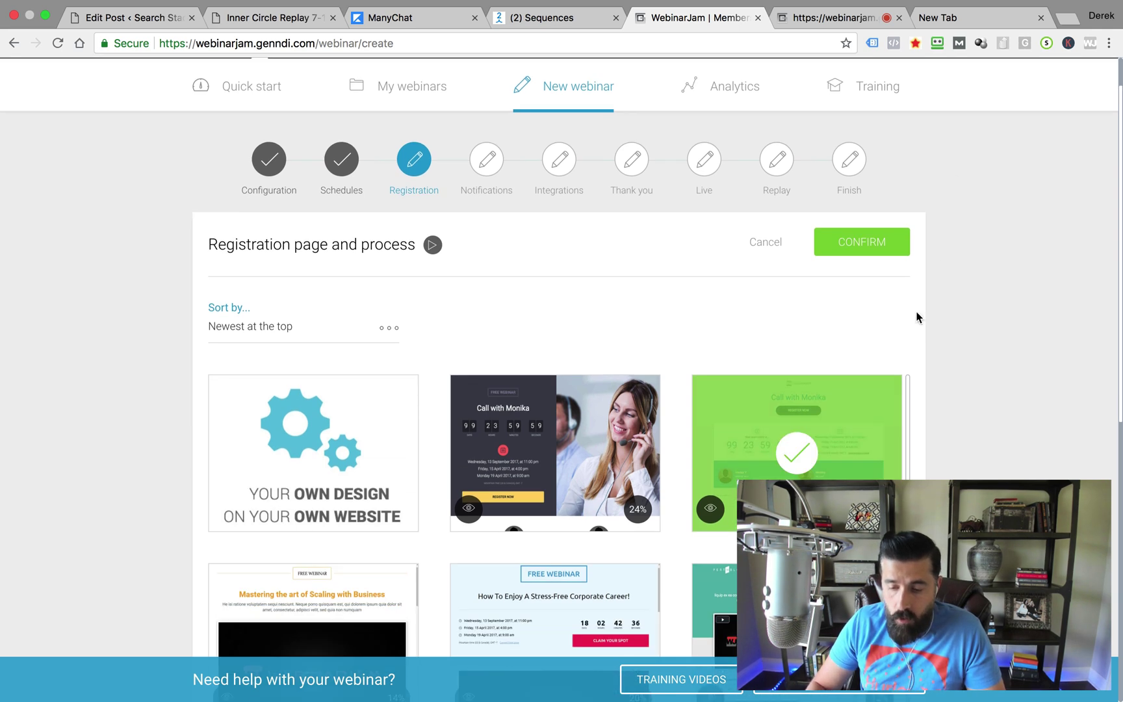
left_click(865, 247)
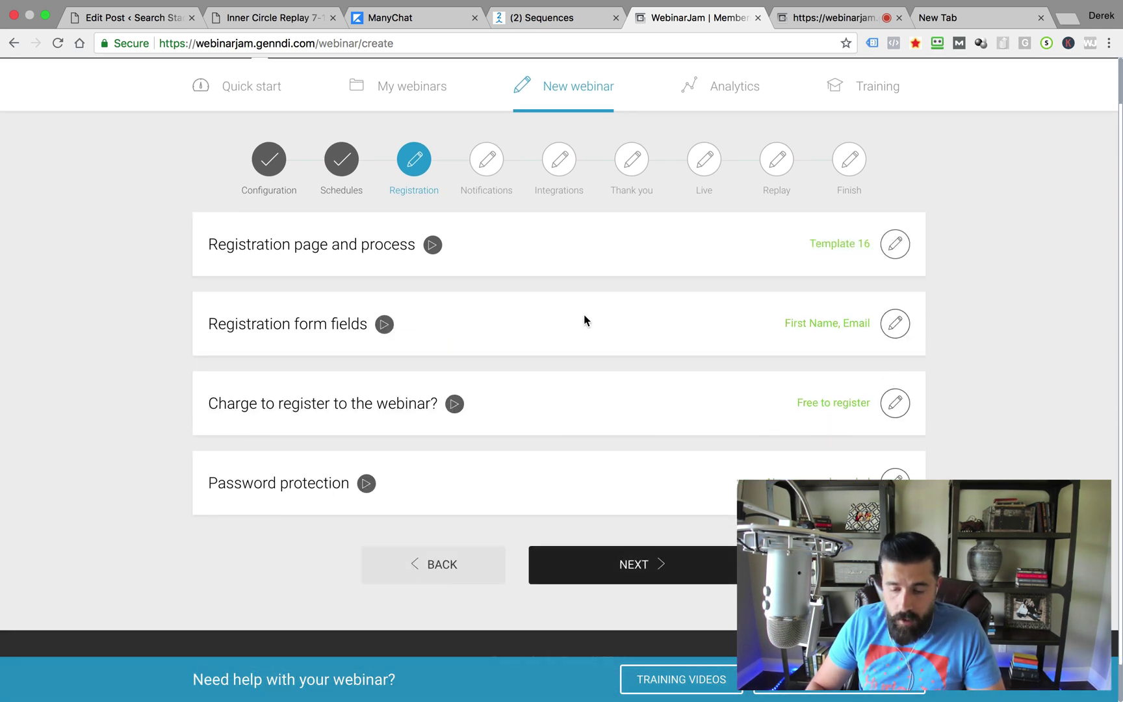
Review the registration form fields and confirm the form with first name and email address.
left_click(897, 325)
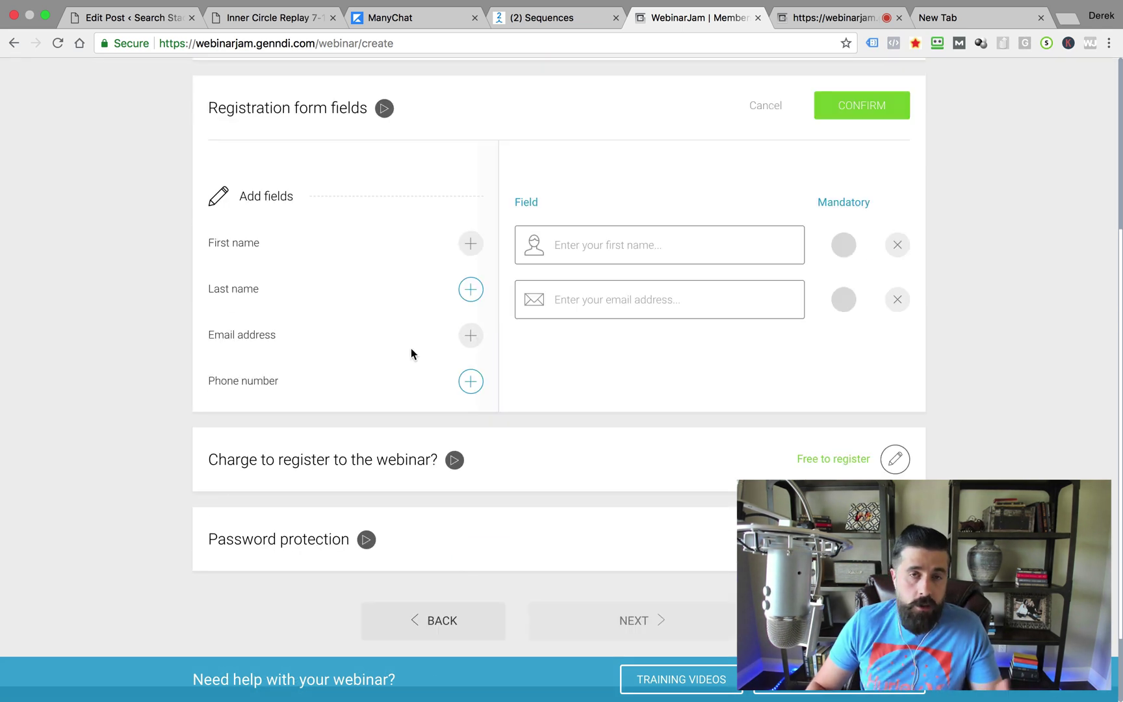
scroll(429, 351, "down", 3)
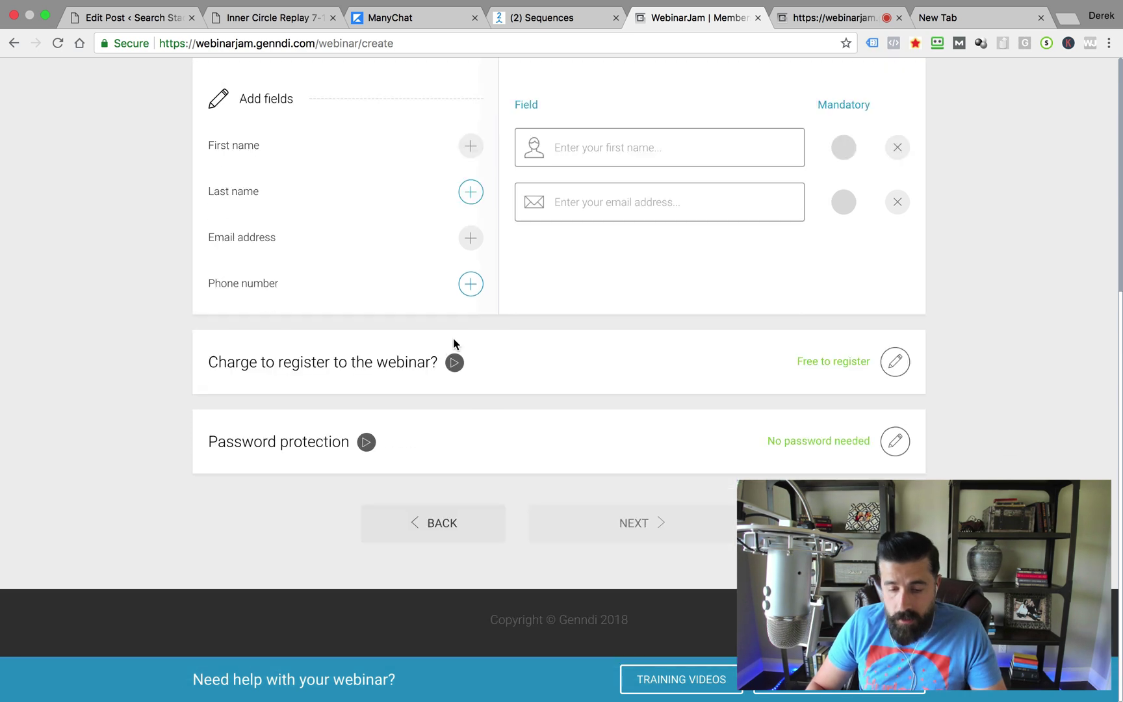
scroll(577, 303, "up", 3)
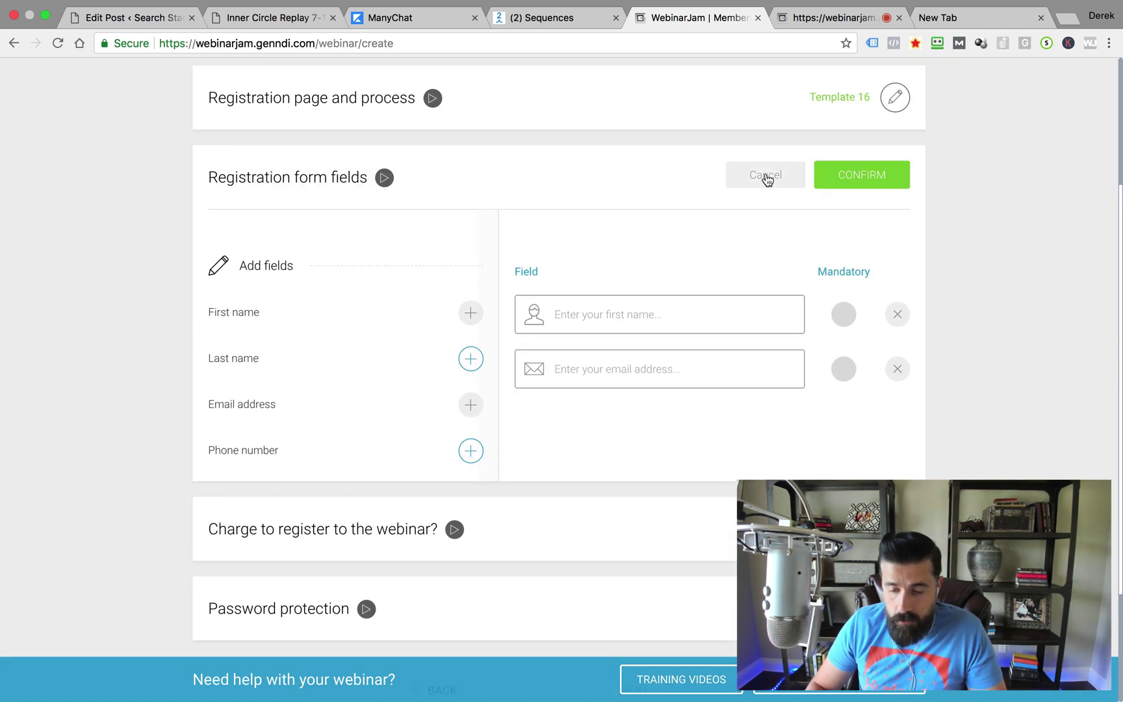
left_click(902, 171)
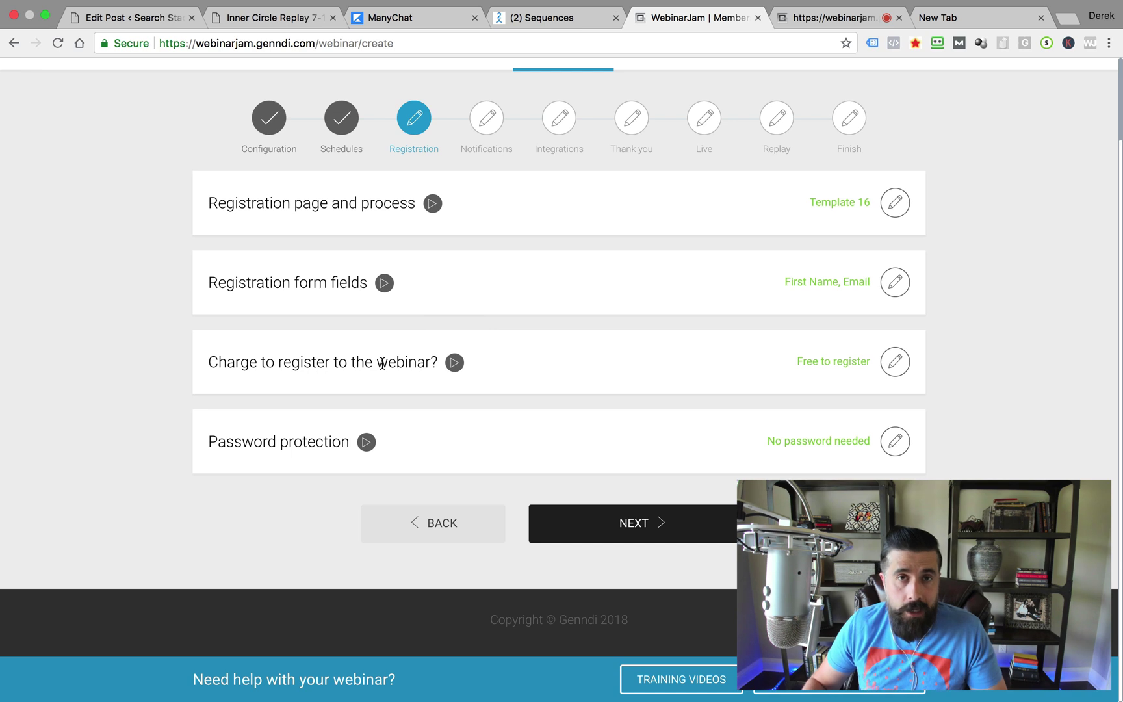
Check the options for charging to register, cancel out of them, and continue to the notifications stage.
left_click(895, 362)
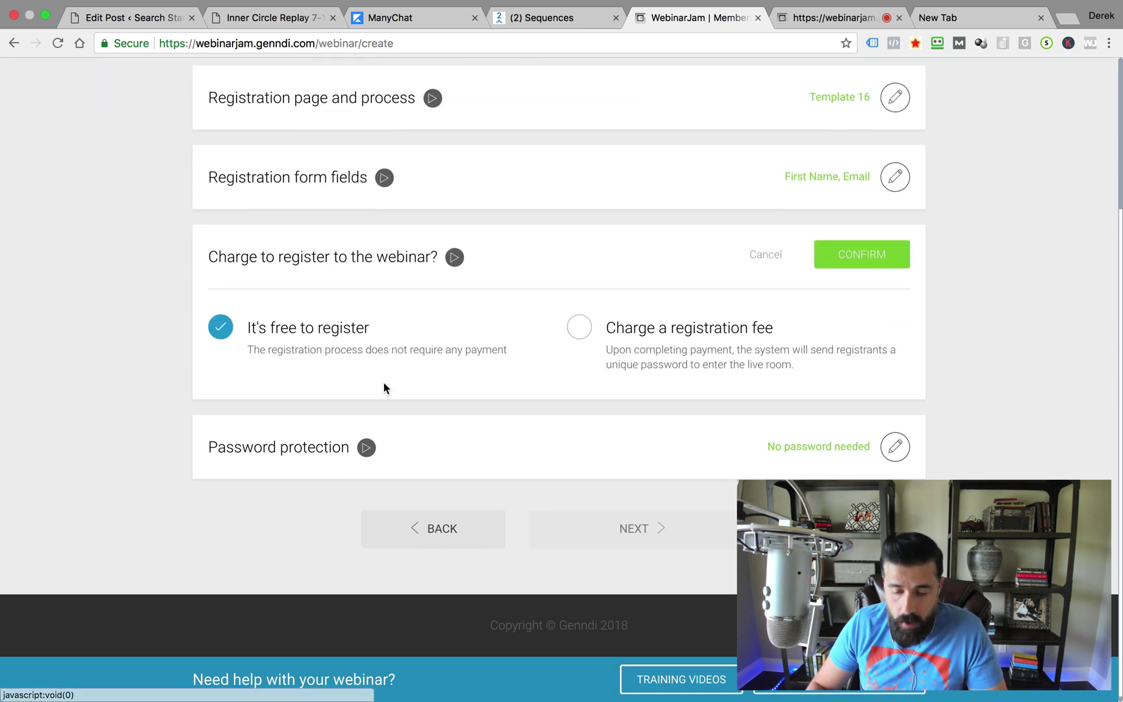
left_click(760, 255)
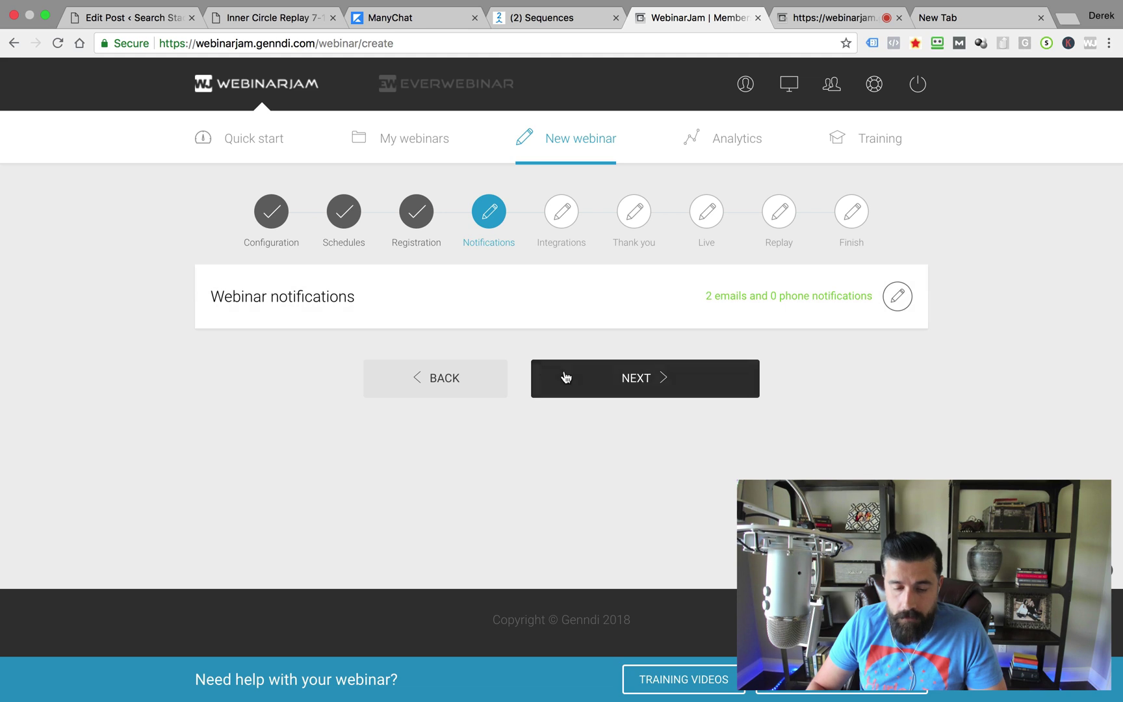
Open the webinar notifications and examine the welcome, pre-webinar, last-minute and post-webinar email alerts.
left_click(897, 296)
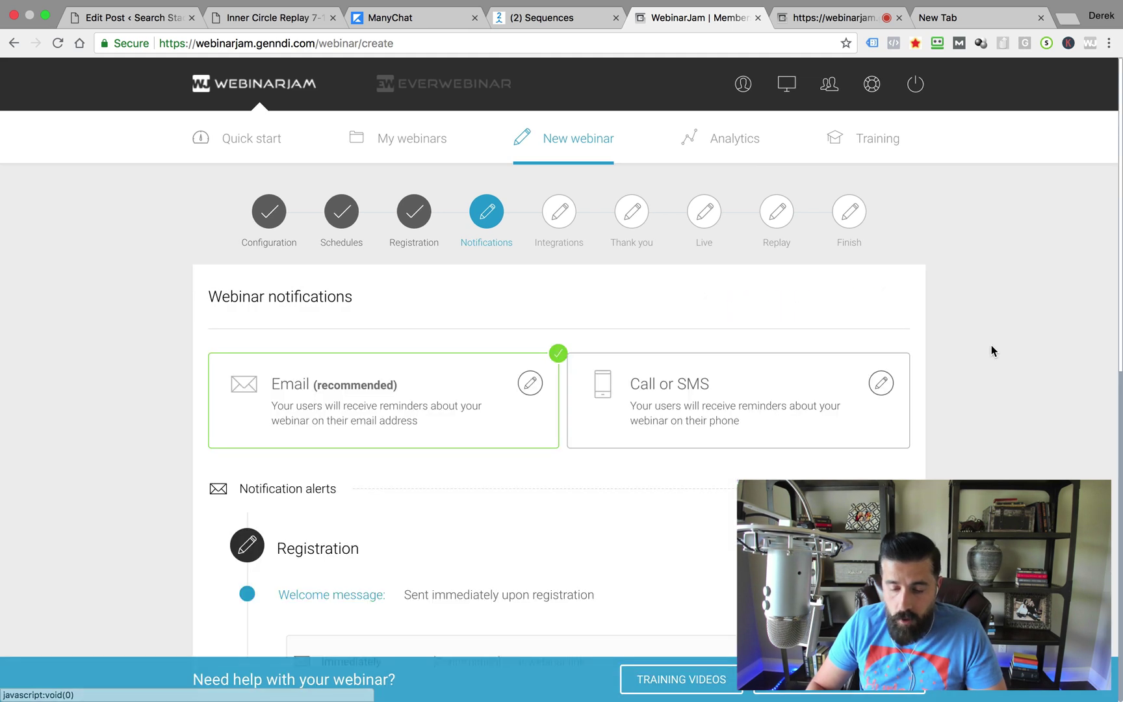
scroll(98, 393, "down", 3)
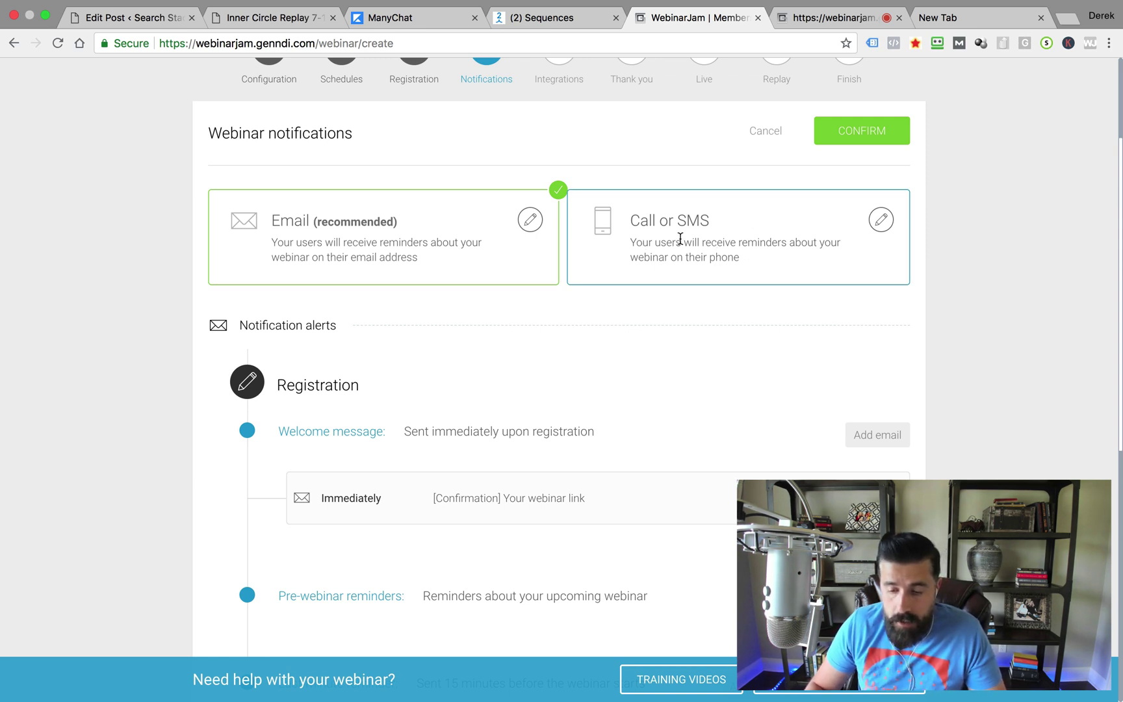
scroll(762, 305, "down", 1)
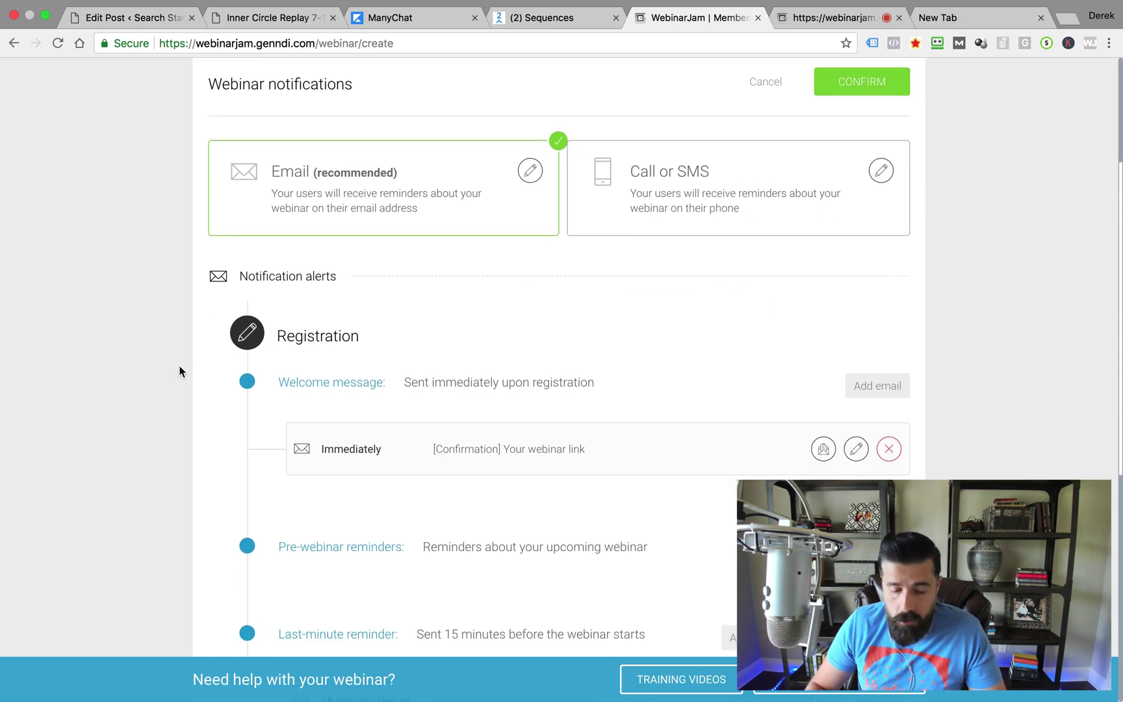
scroll(180, 376, "down", 4)
scroll(488, 339, "down", 3)
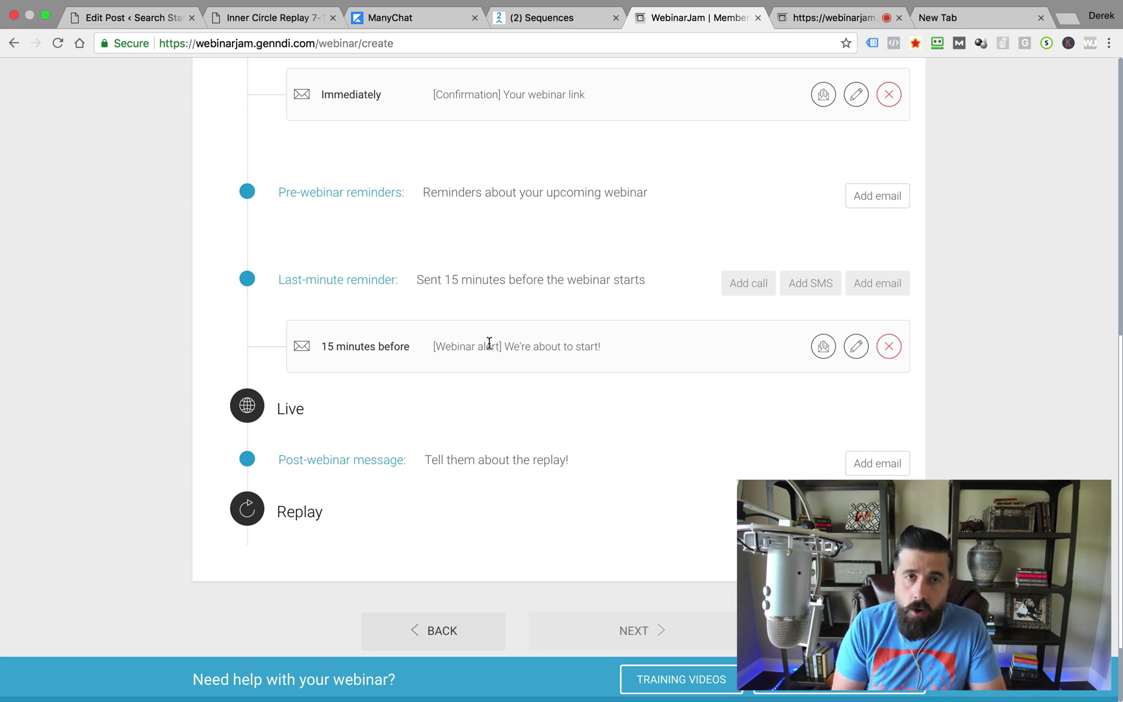
scroll(363, 426, "down", 1)
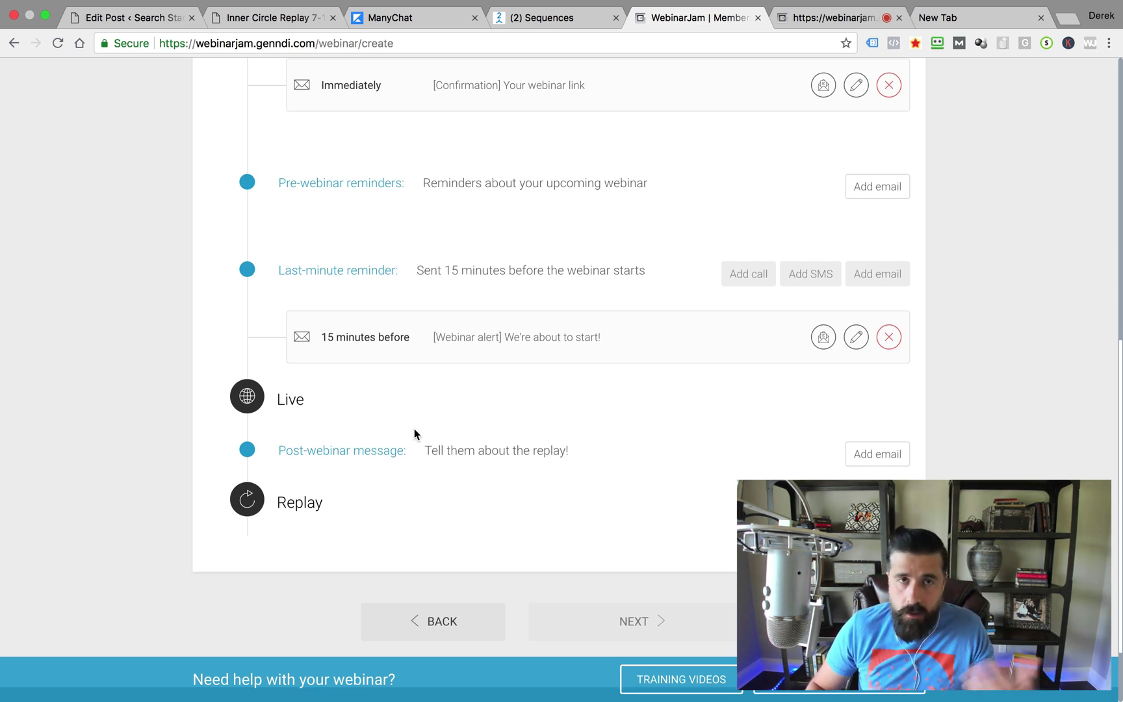
scroll(412, 432, "down", 3)
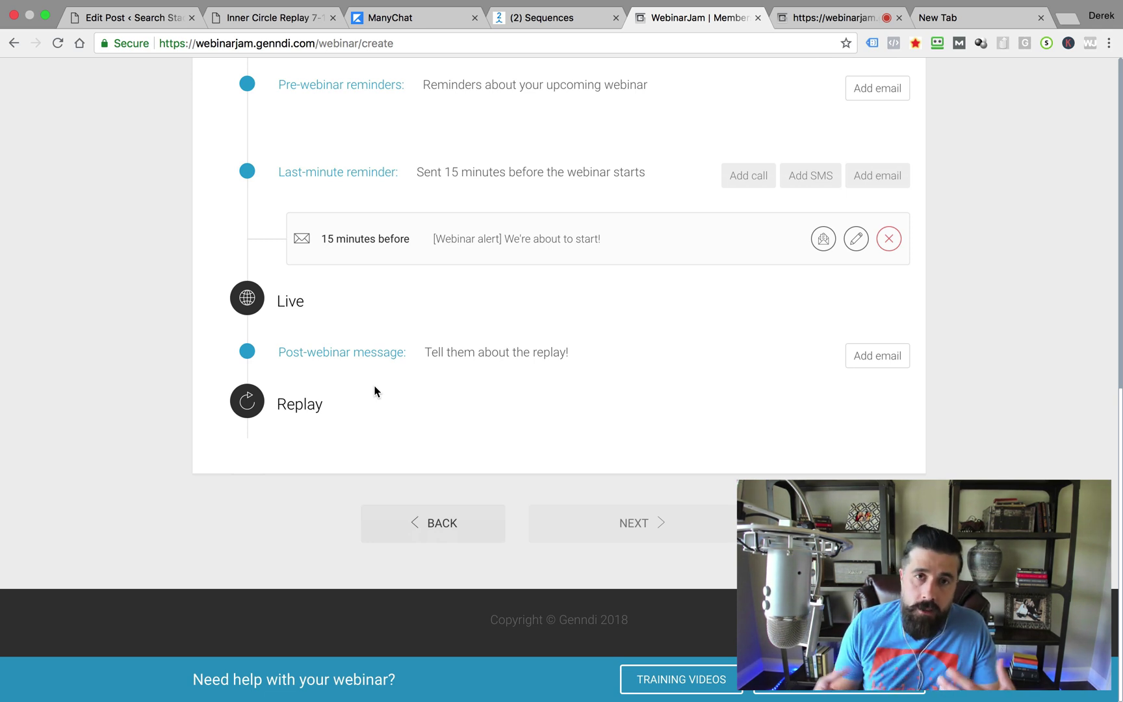
scroll(377, 387, "up", 10)
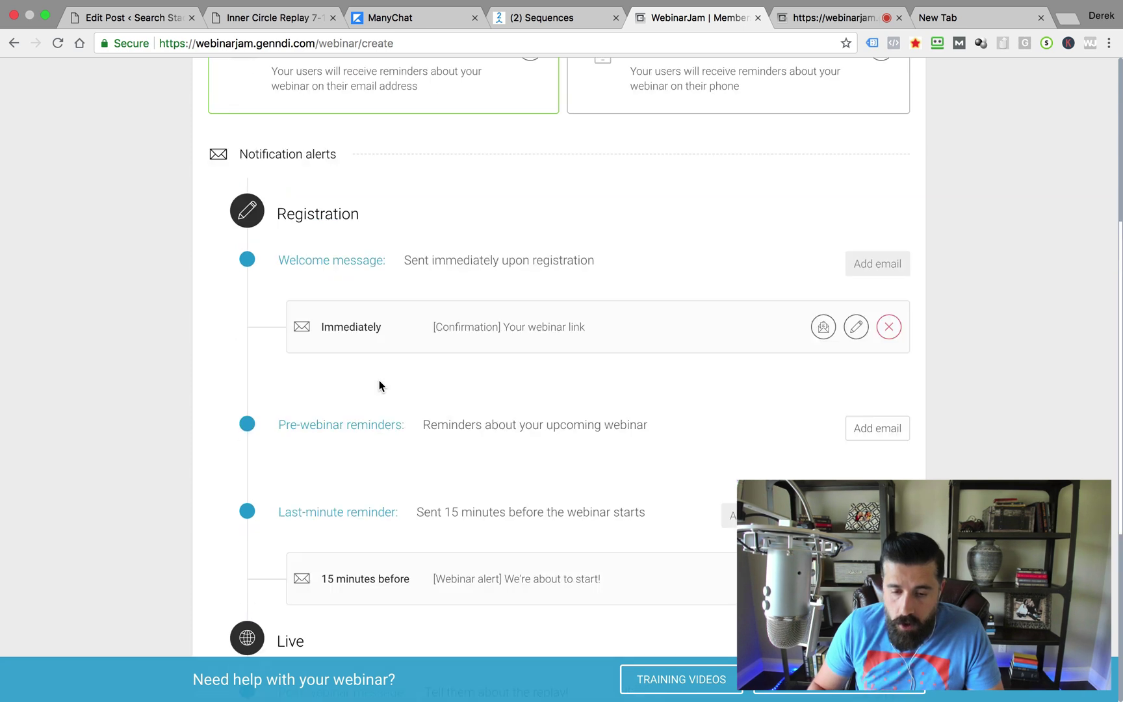
scroll(728, 319, "down", 2)
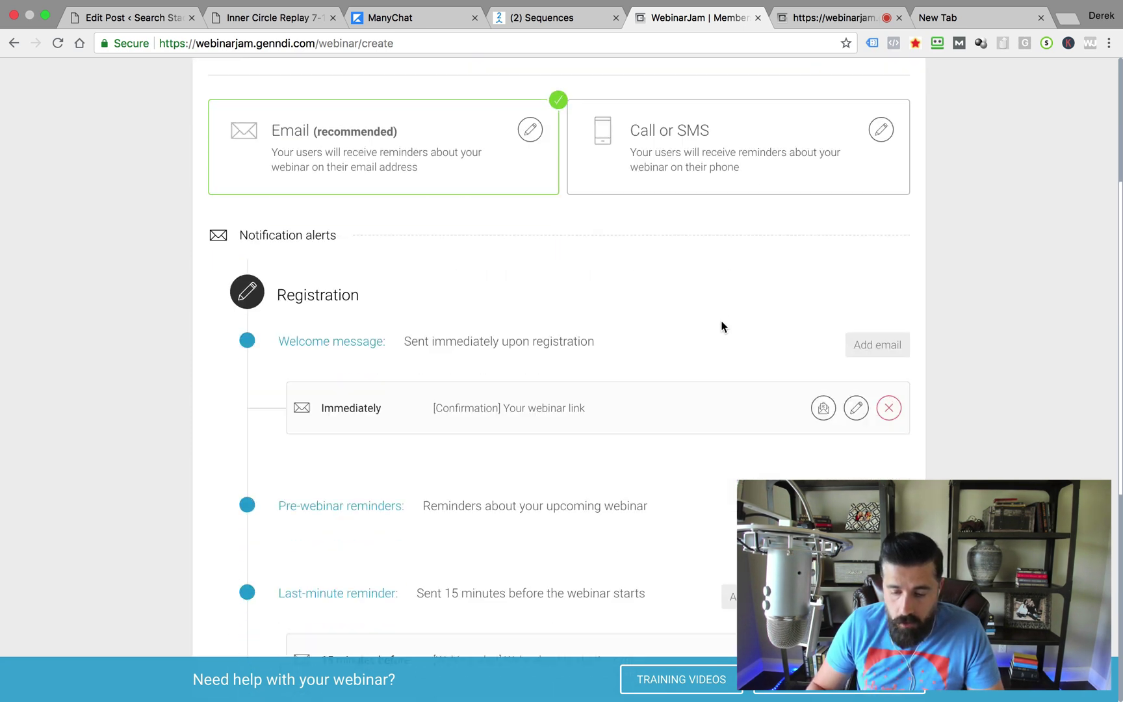
scroll(722, 323, "up", 5)
scroll(663, 317, "down", 4)
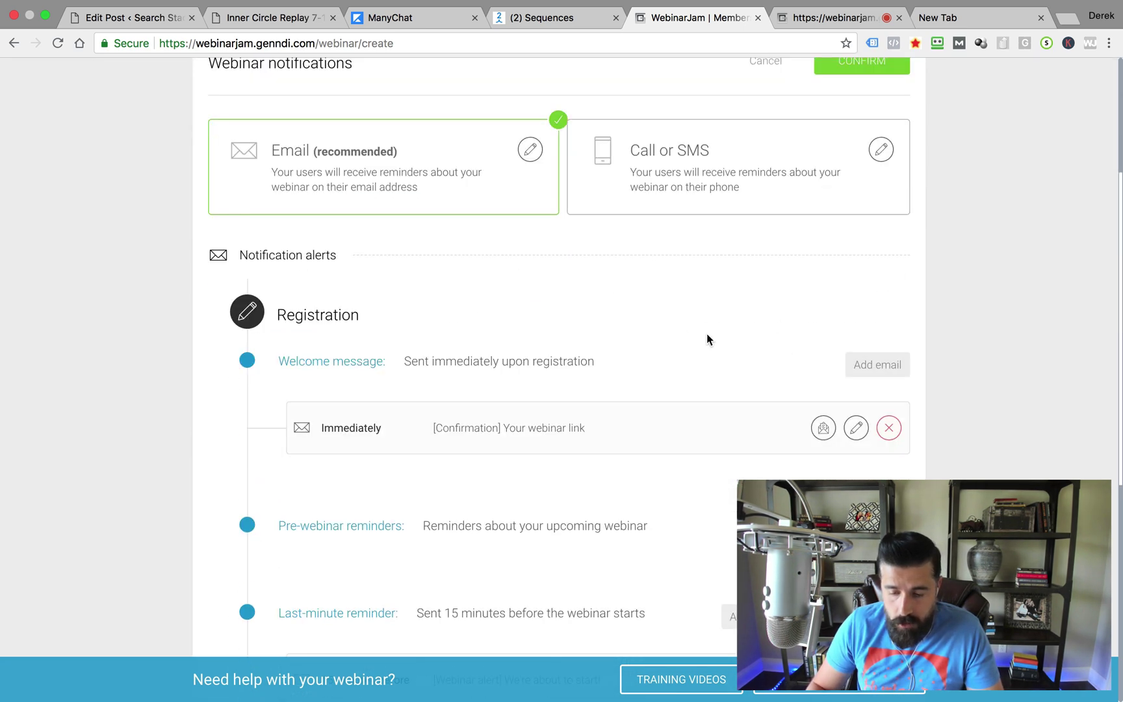
scroll(702, 390, "up", 4)
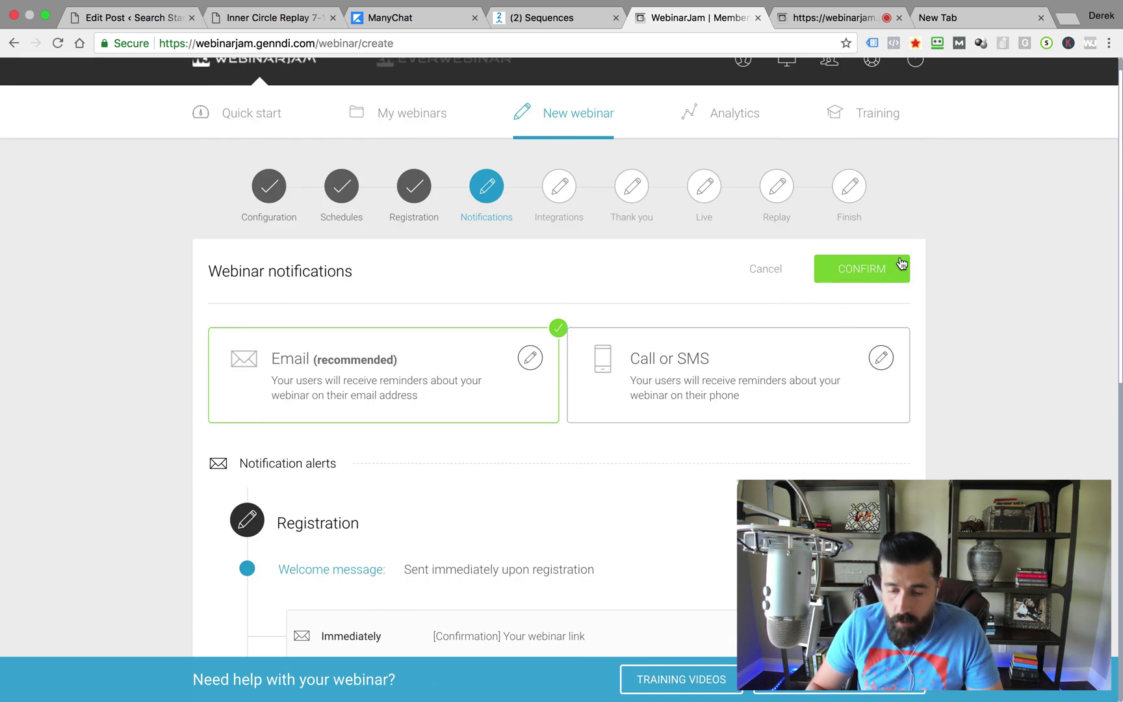
Confirm the webinar notifications and continue to the integrations stage.
left_click(859, 270)
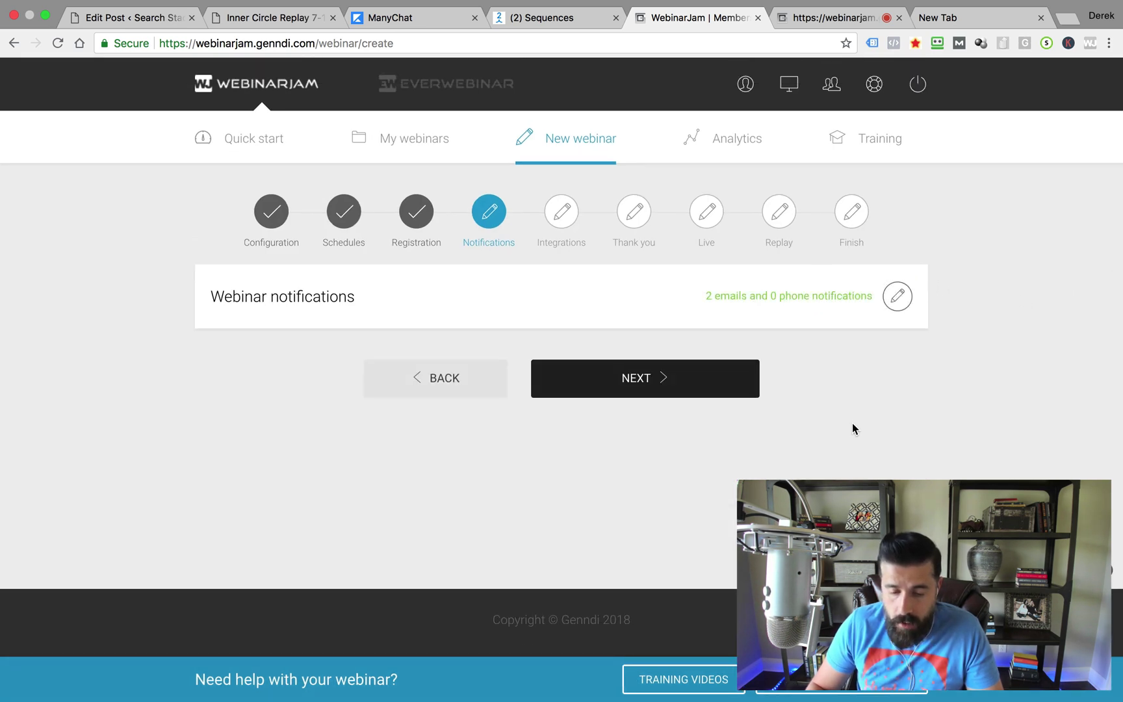
left_click(651, 394)
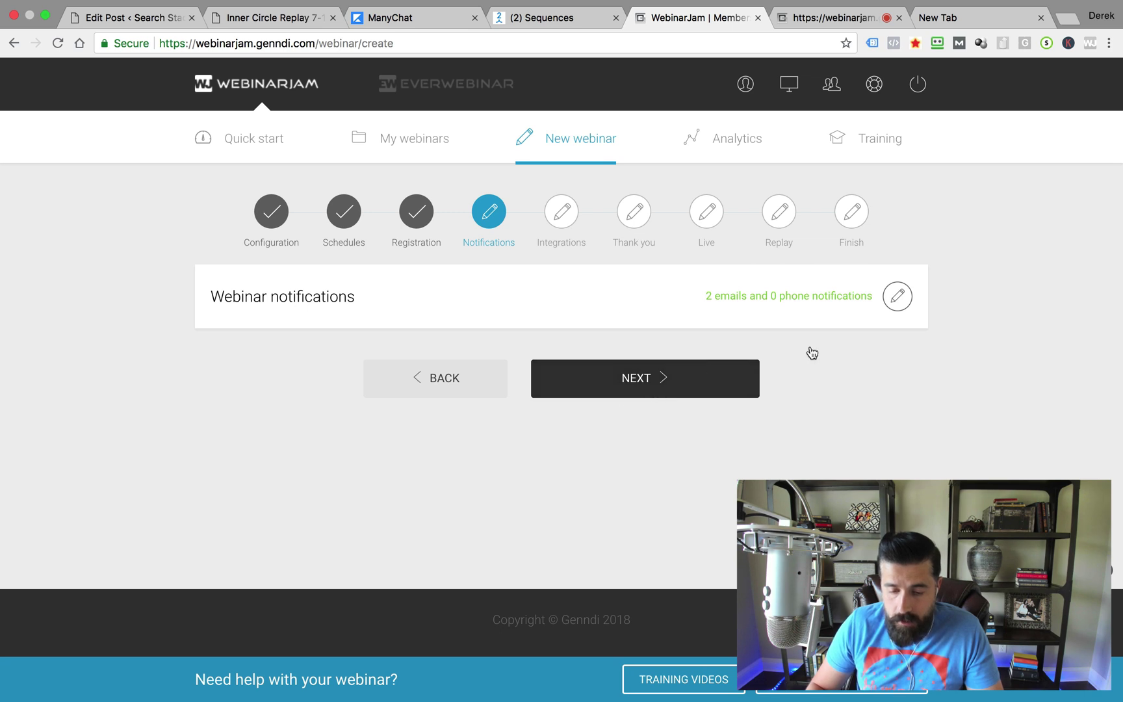
Look over the providers available for email autoresponder integration, then cancel out of that section.
scroll(1016, 286, "down", 1)
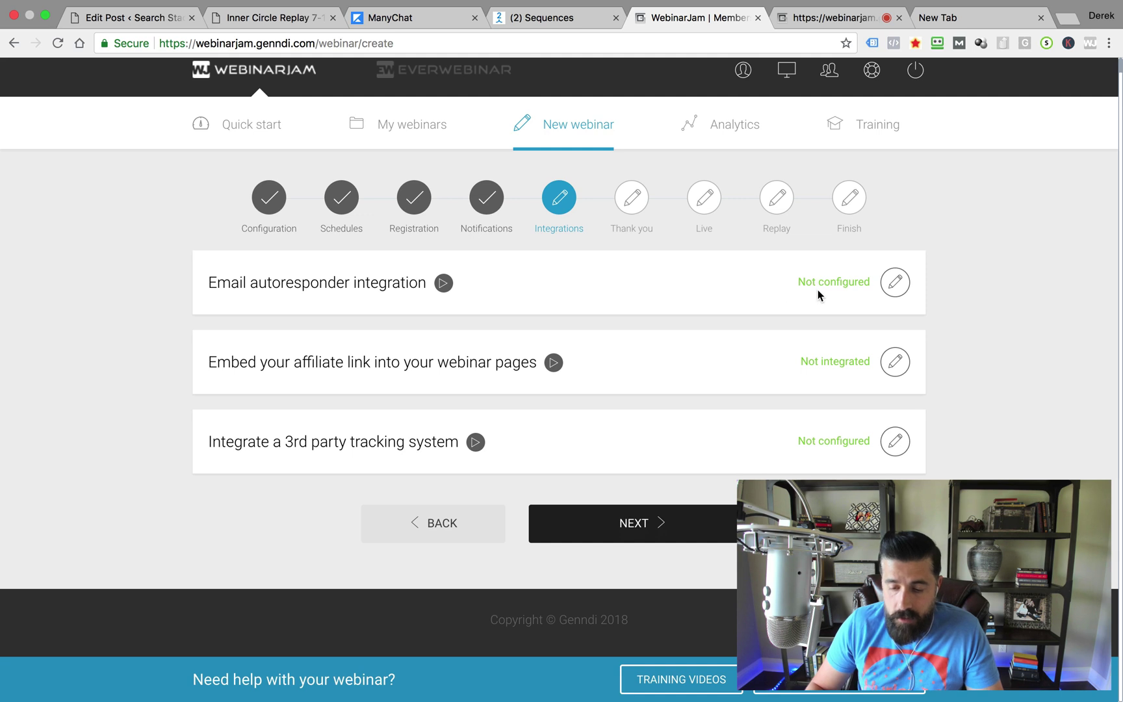
left_click(895, 282)
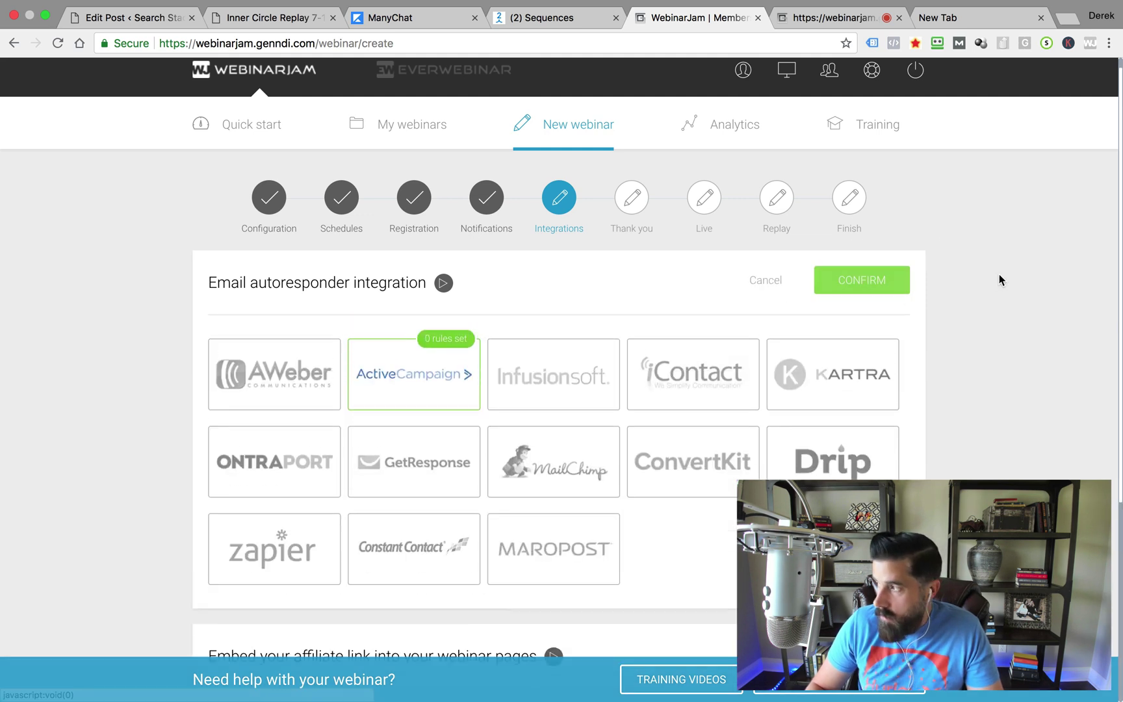
scroll(113, 292, "down", 4)
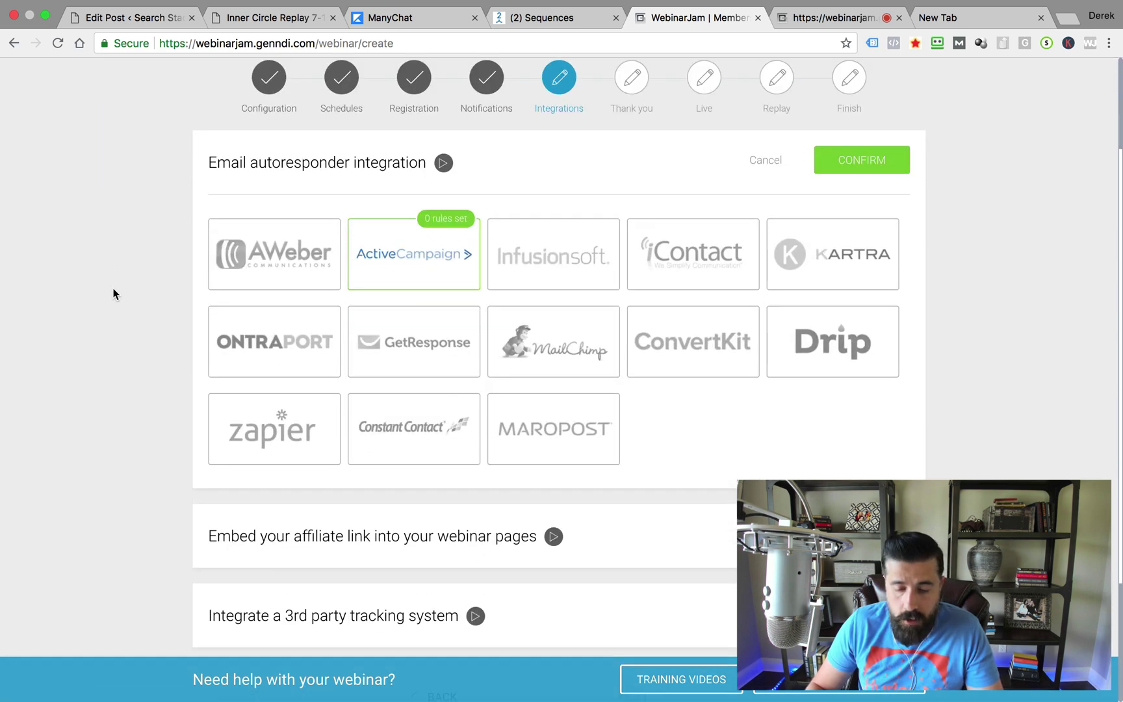
scroll(100, 300, "down", 1)
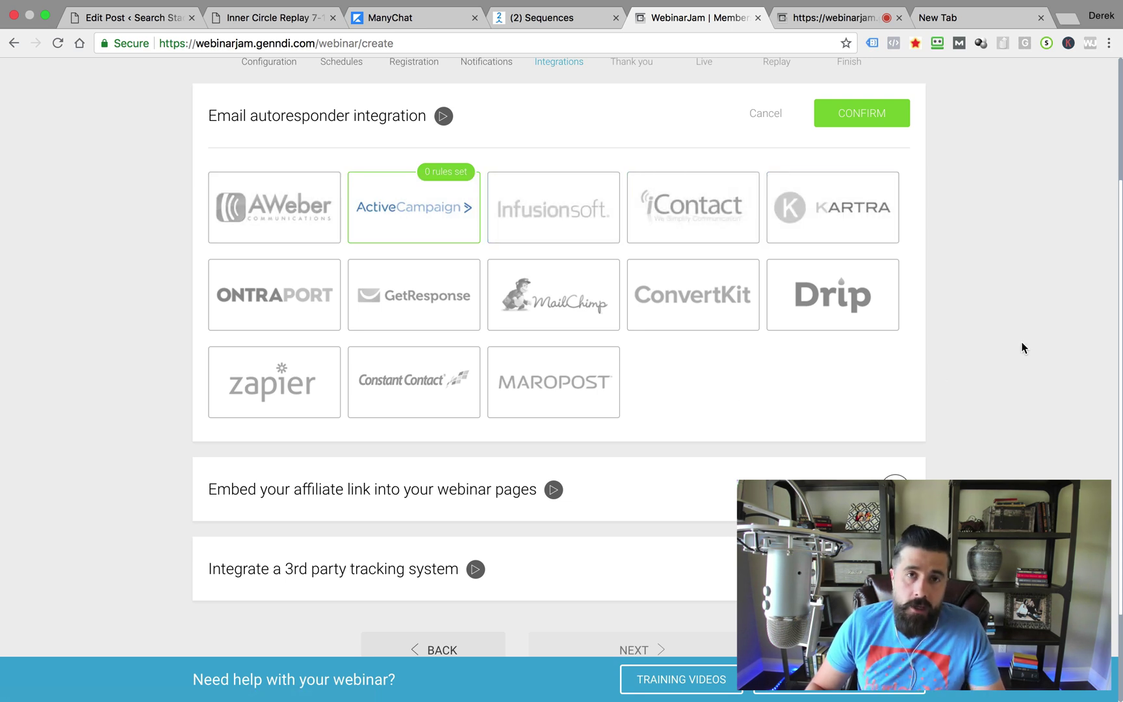
scroll(970, 362, "down", 2)
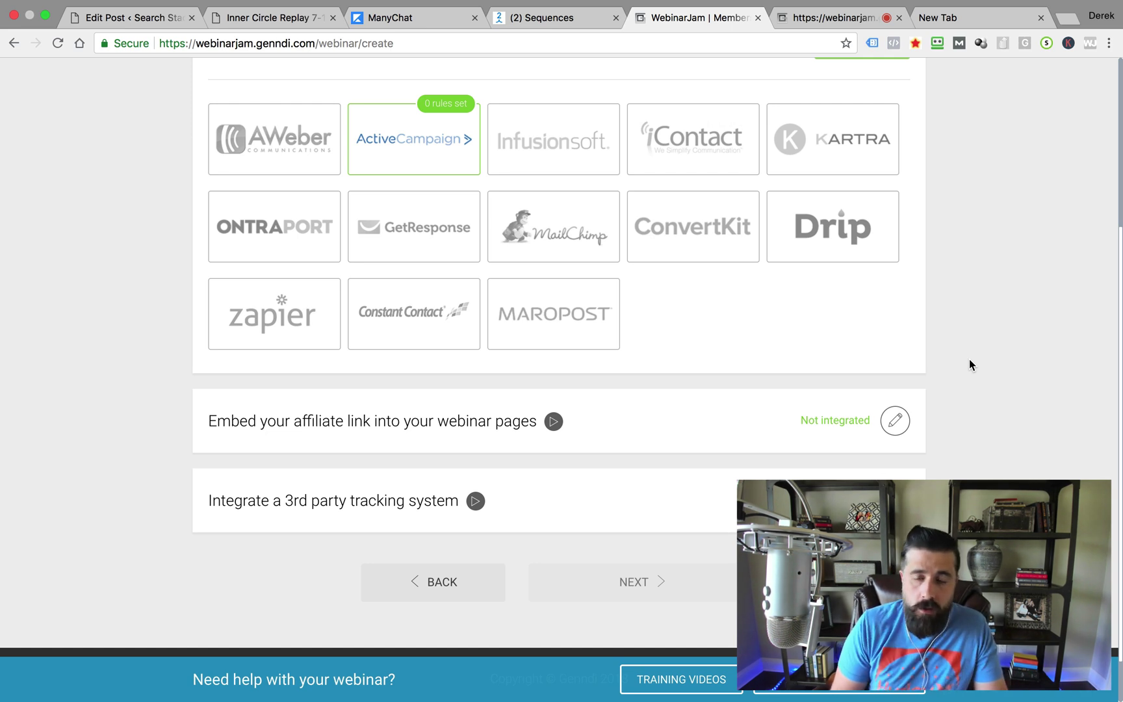
scroll(900, 328, "up", 3)
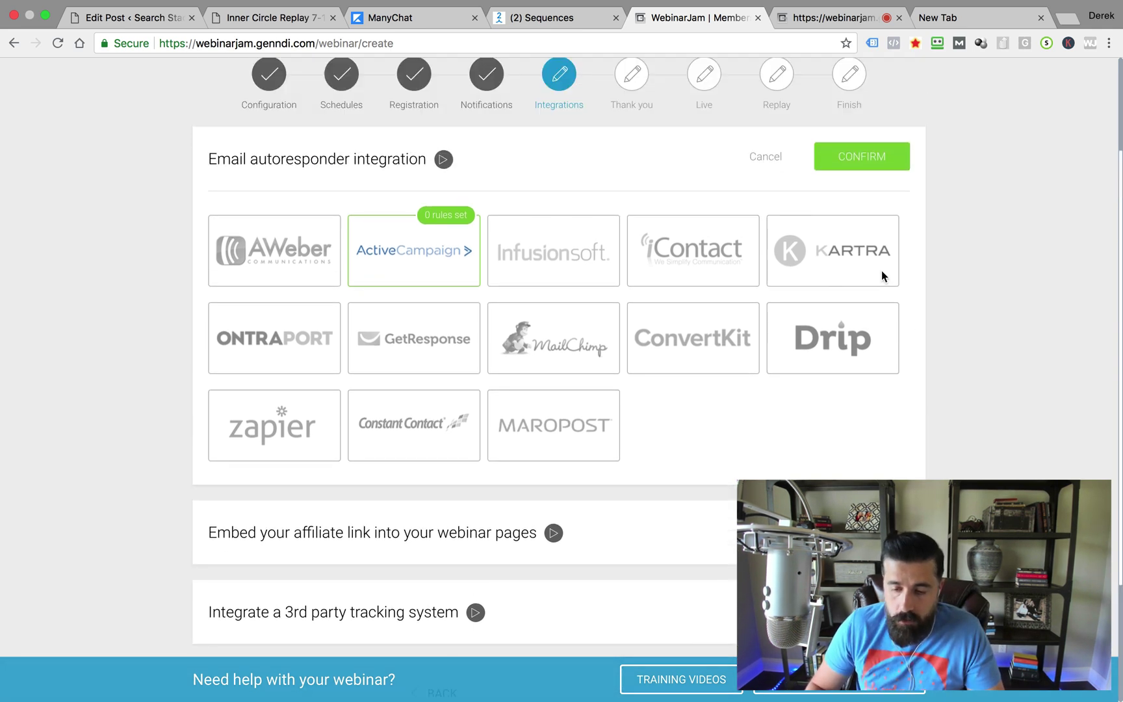
left_click(767, 158)
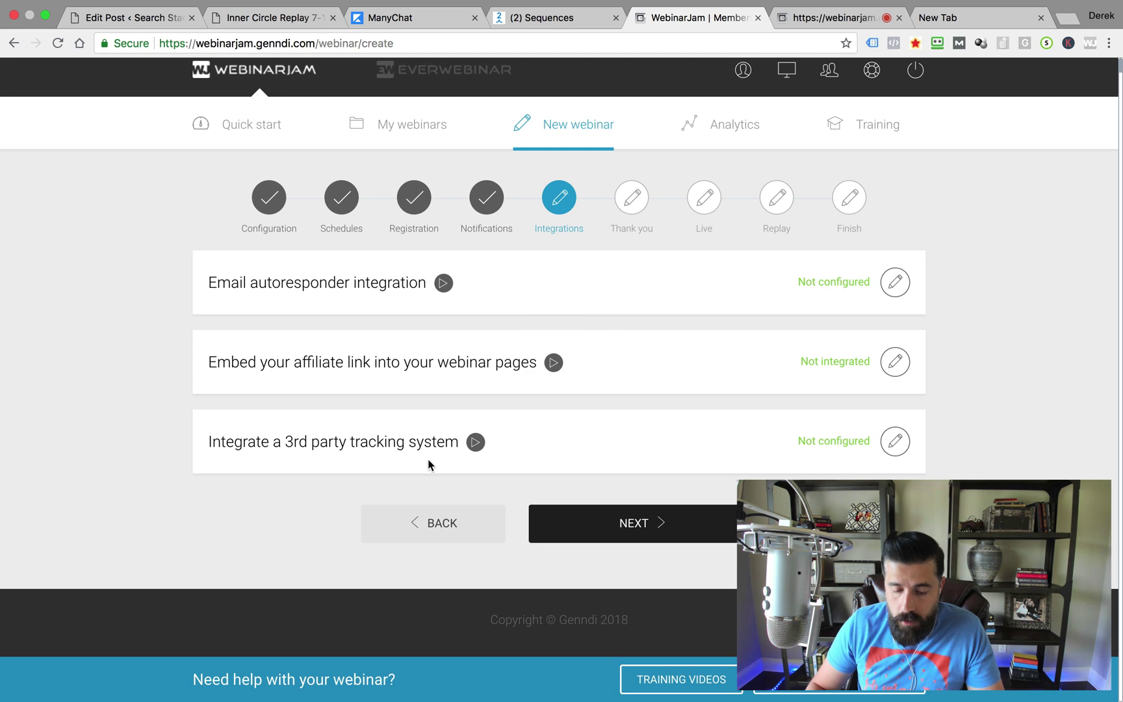
Look over the tracking code fields for 3rd party tracking, cancel out of them, and continue to the thank you stage.
left_click(895, 441)
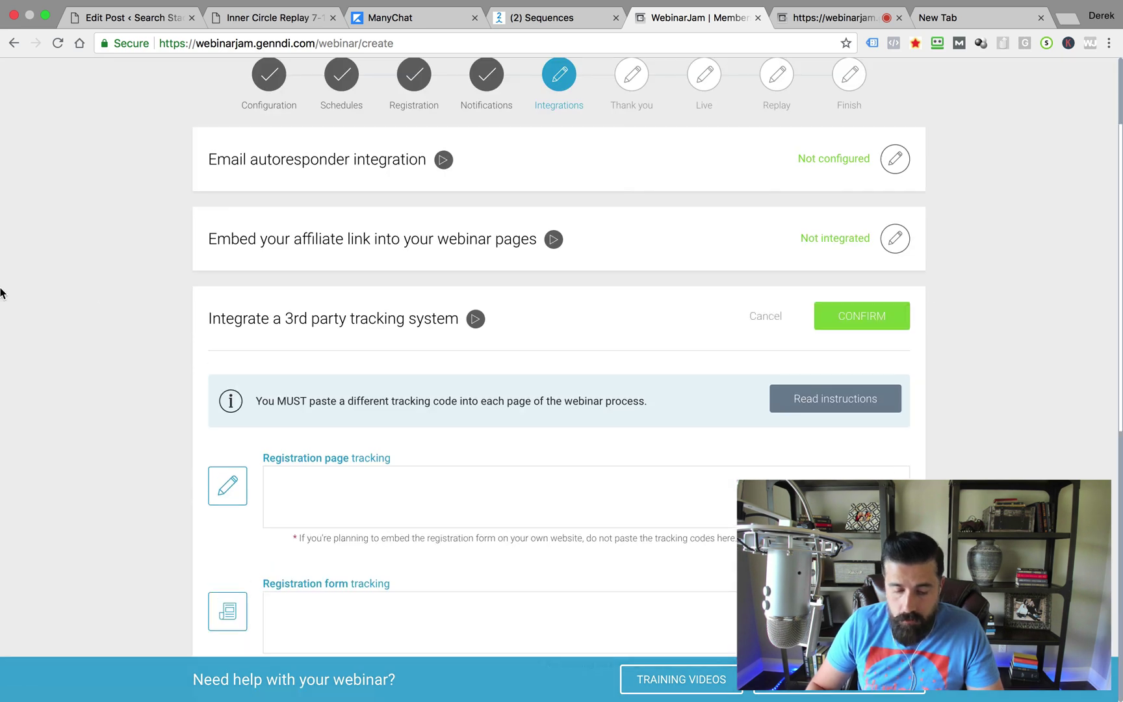
scroll(10, 316, "down", 5)
scroll(163, 308, "down", 4)
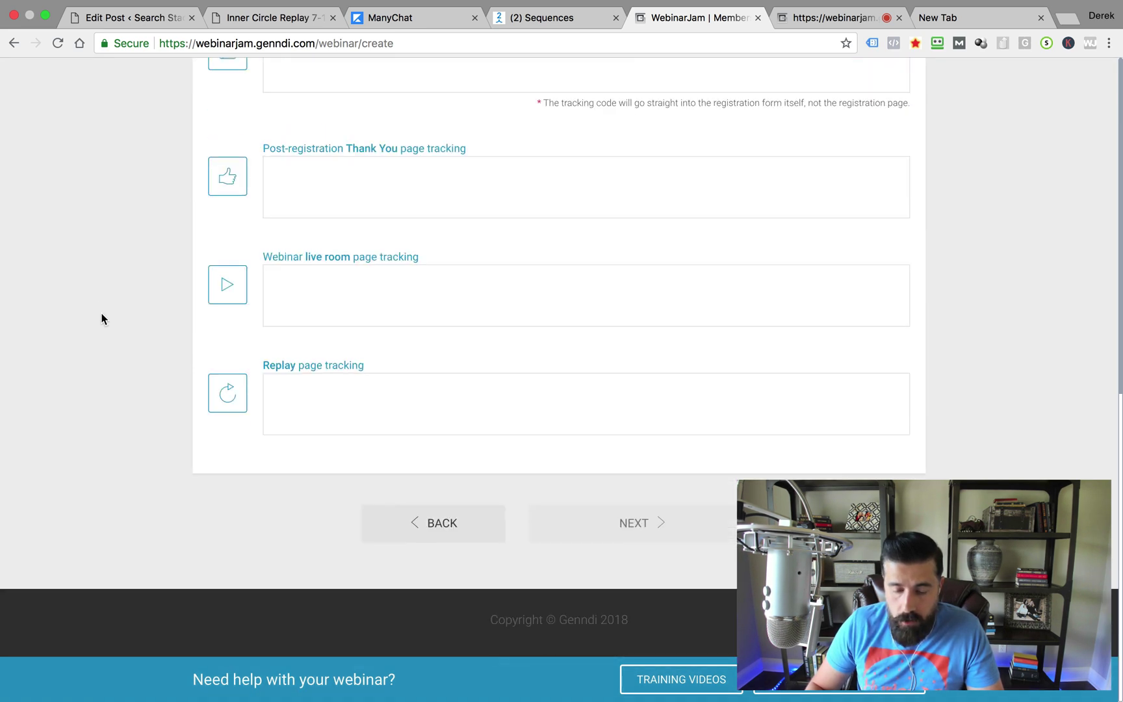
scroll(102, 318, "up", 8)
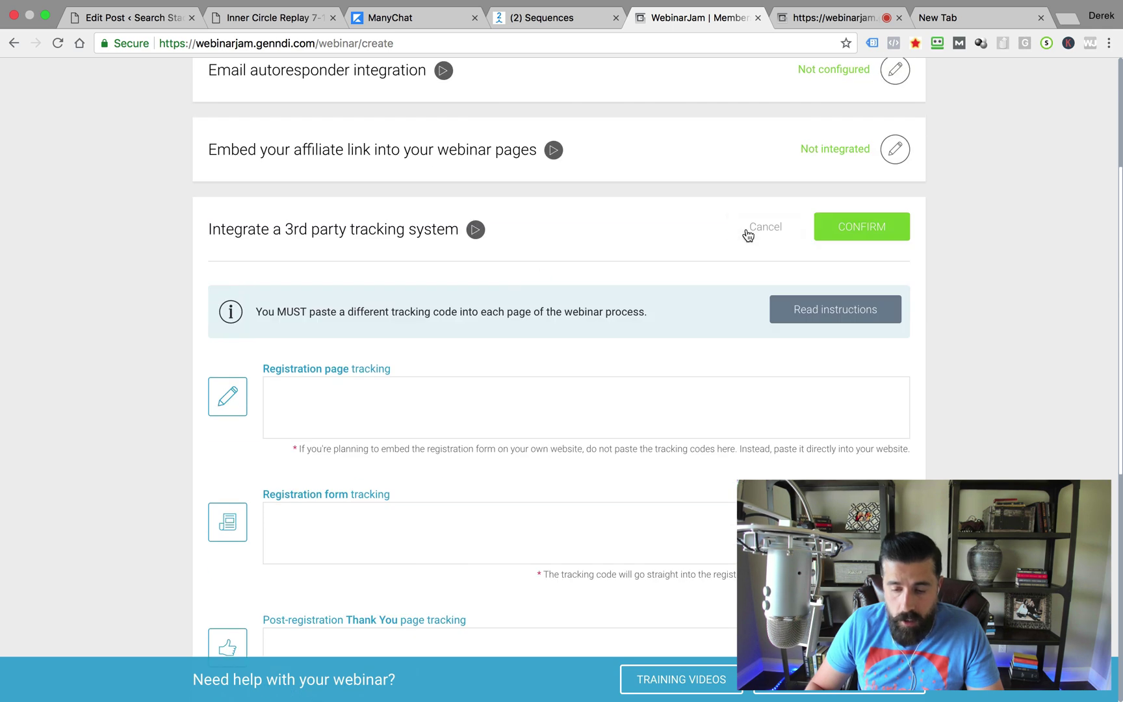
left_click(760, 228)
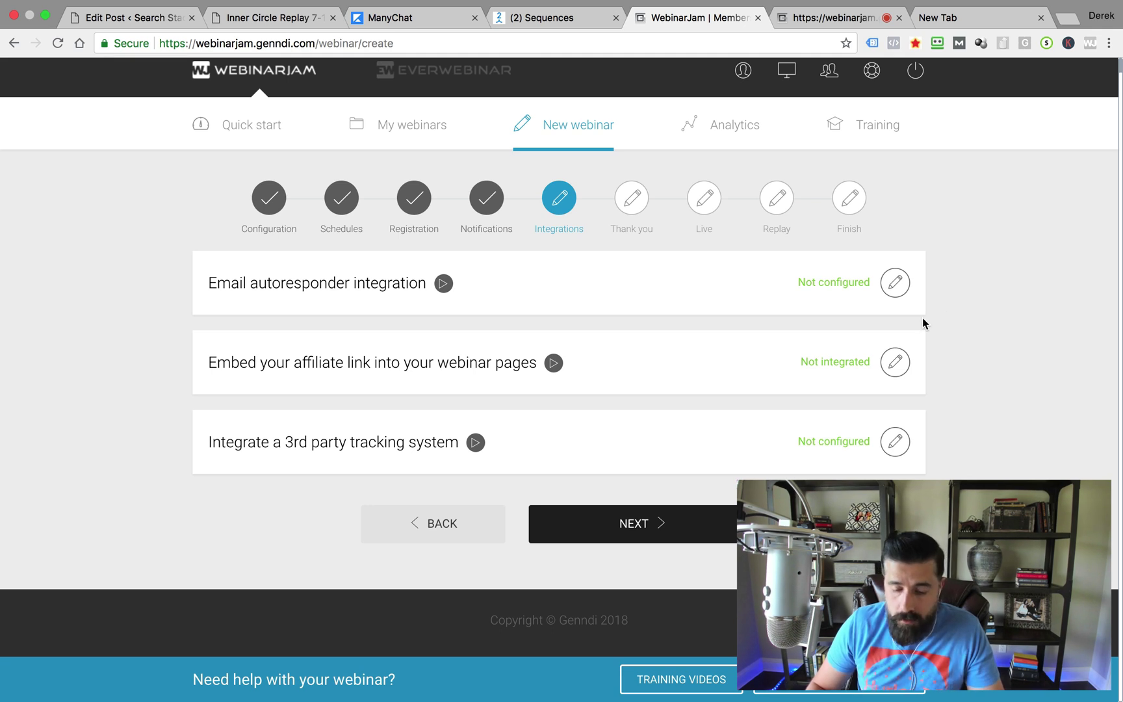
left_click(616, 518)
Browse the thank you page templates and open a full preview of the "Great! You have claimed a spot" template.
scroll(1030, 299, "down", 1)
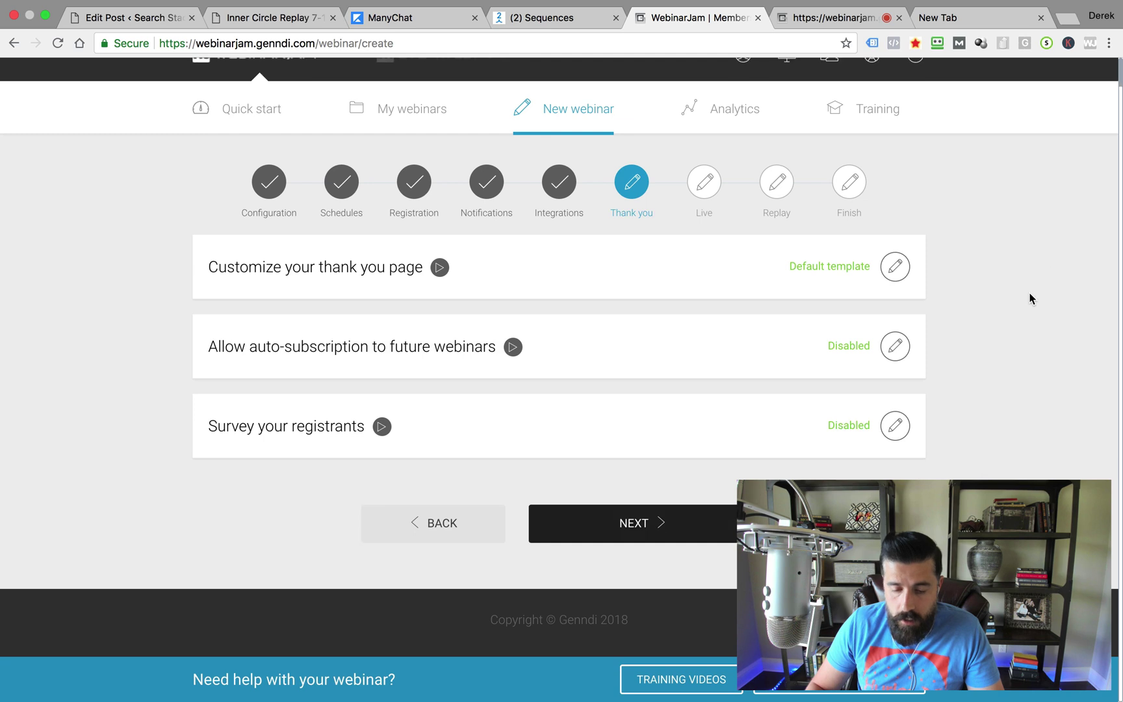
left_click(895, 267)
scroll(1025, 276, "down", 7)
scroll(1024, 277, "up", 3)
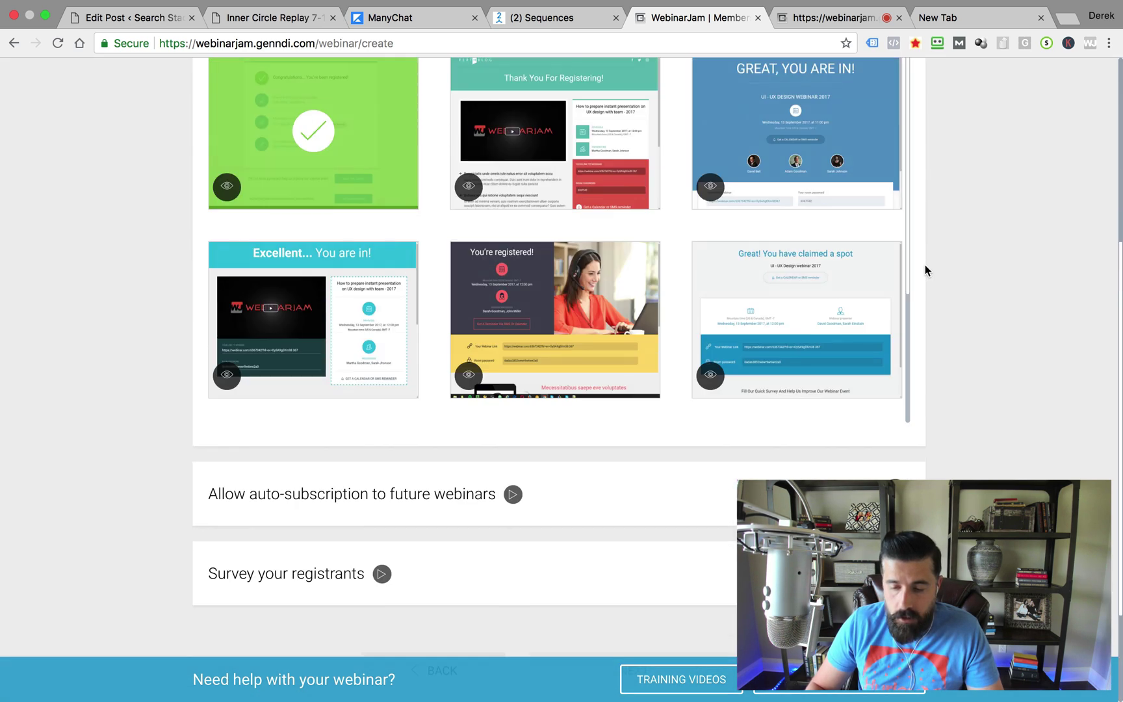
scroll(757, 230, "down", 5)
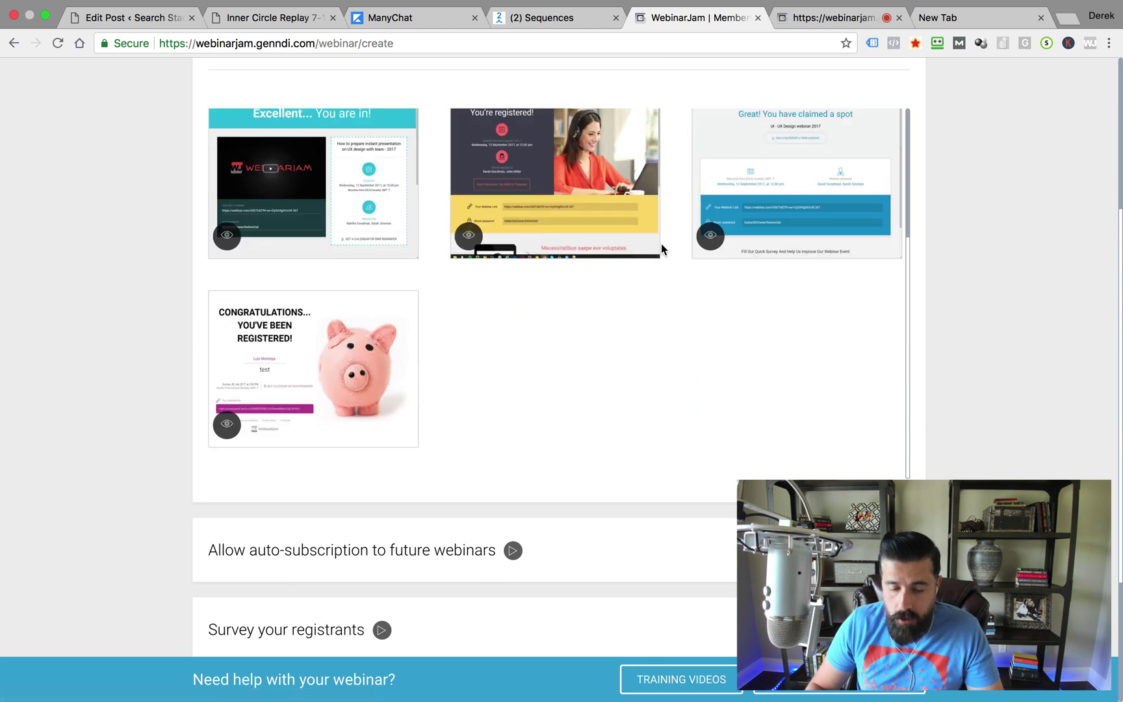
scroll(684, 319, "up", 1)
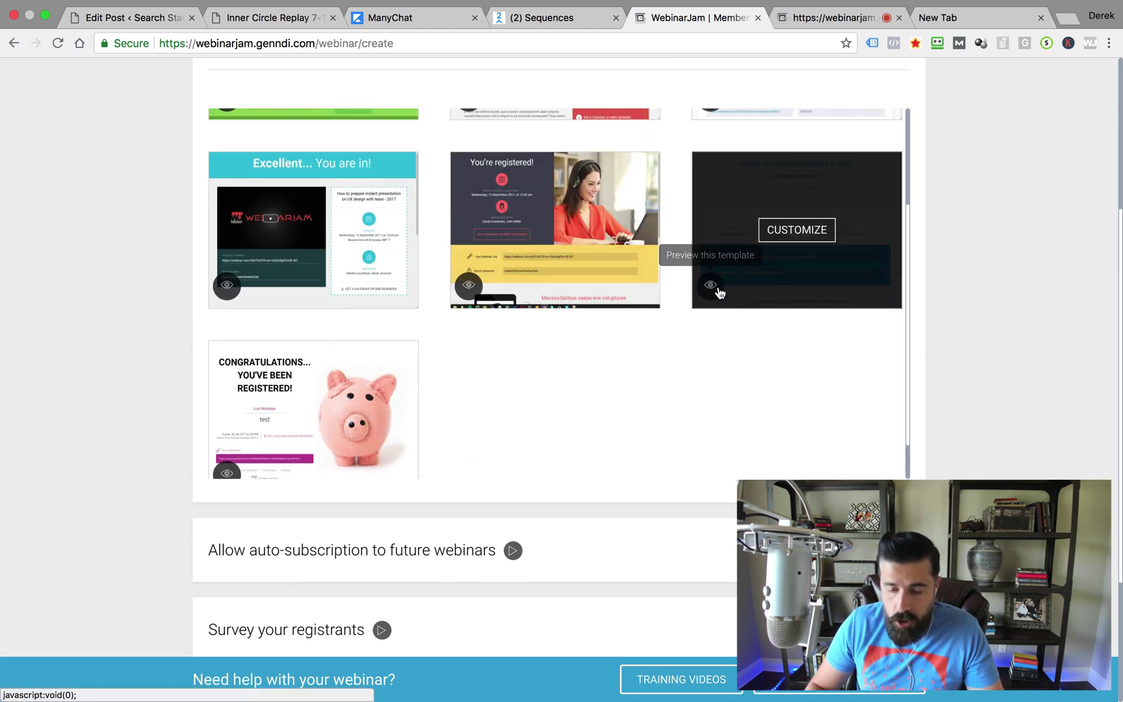
left_click(710, 286)
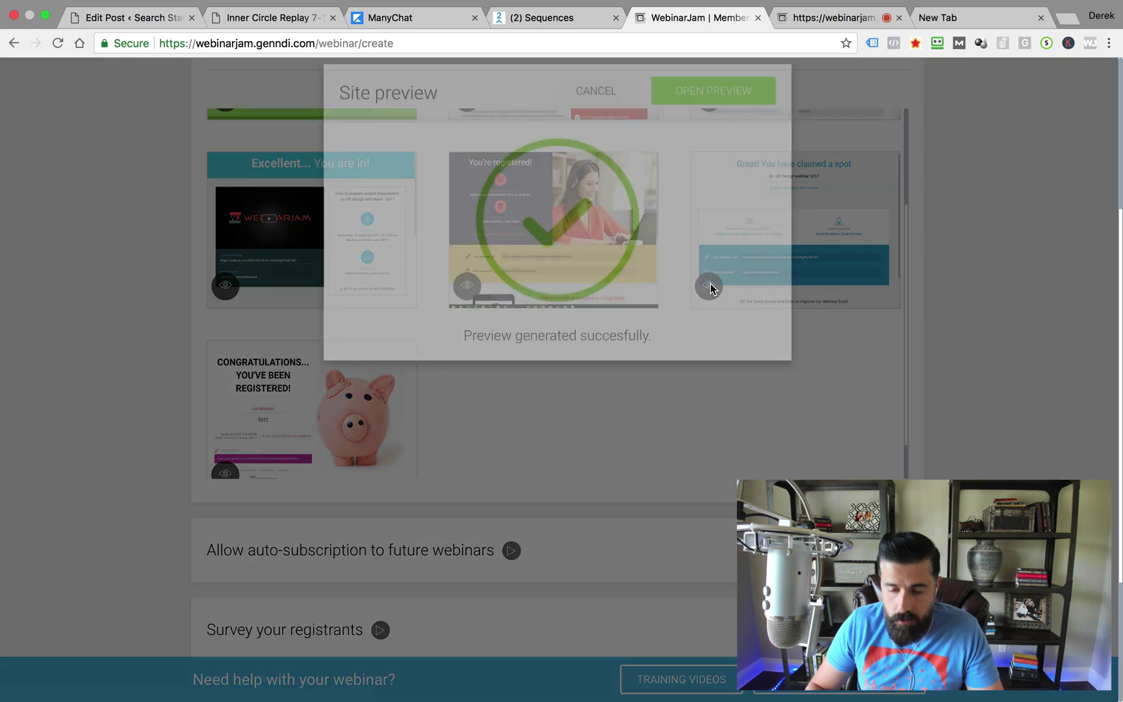
left_click(722, 121)
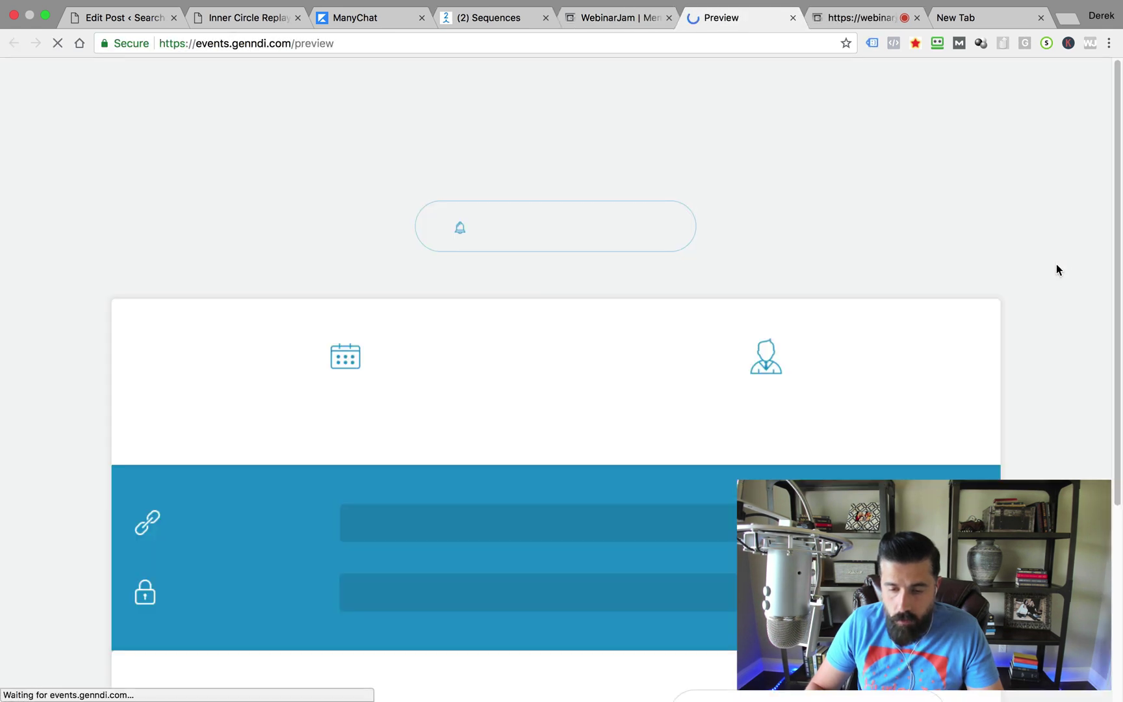
Look over the full preview of the thank you page template and close the preview.
scroll(68, 309, "down", 5)
scroll(70, 311, "up", 5)
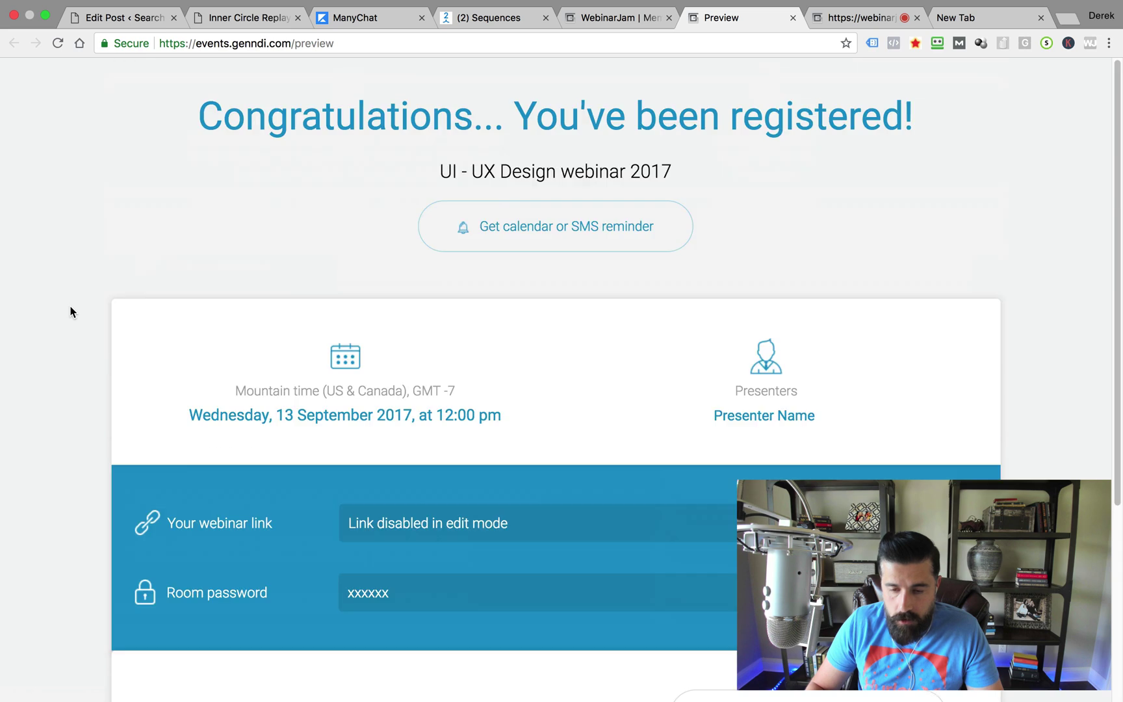
left_click(793, 18)
left_click(988, 214)
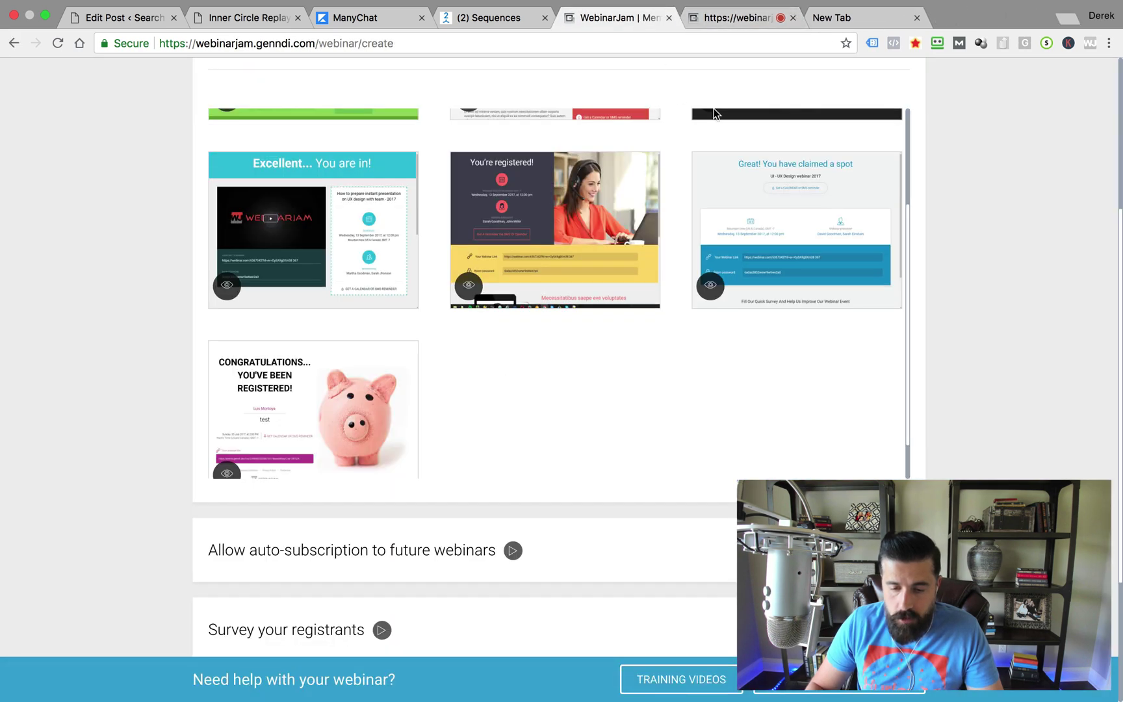
Apply the "Great! You have claimed a spot" template to the thank you page, save and exit its editor, and confirm the section.
scroll(991, 213, "up", 4)
scroll(997, 313, "down", 1)
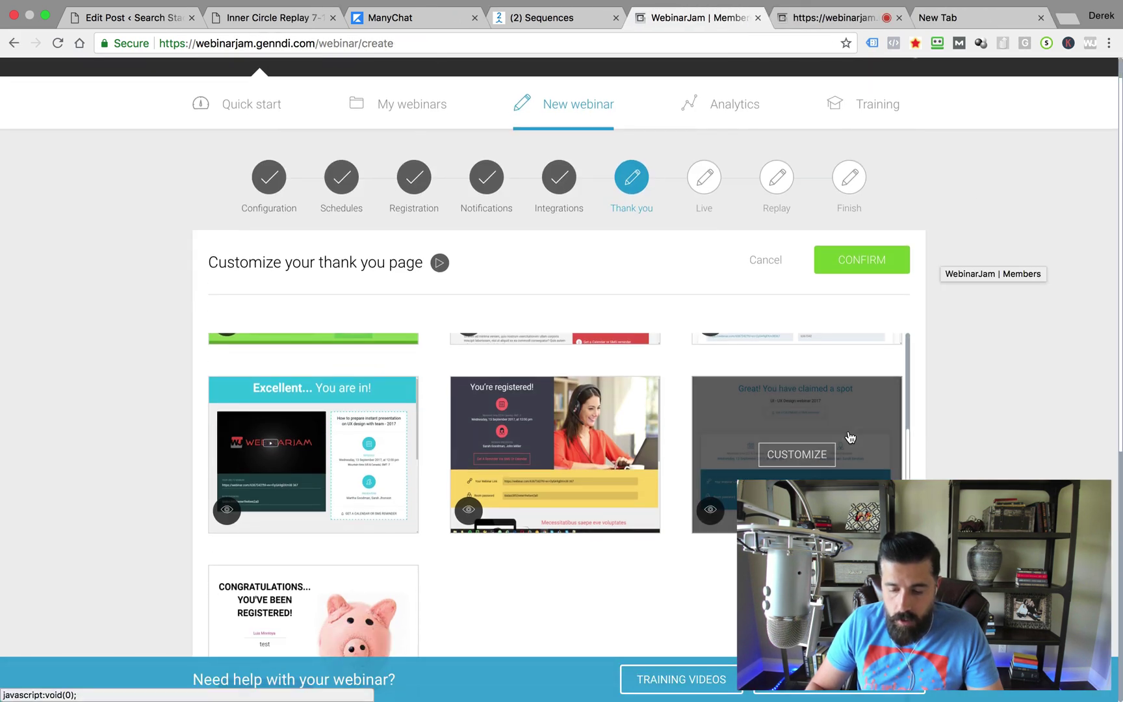
left_click(796, 454)
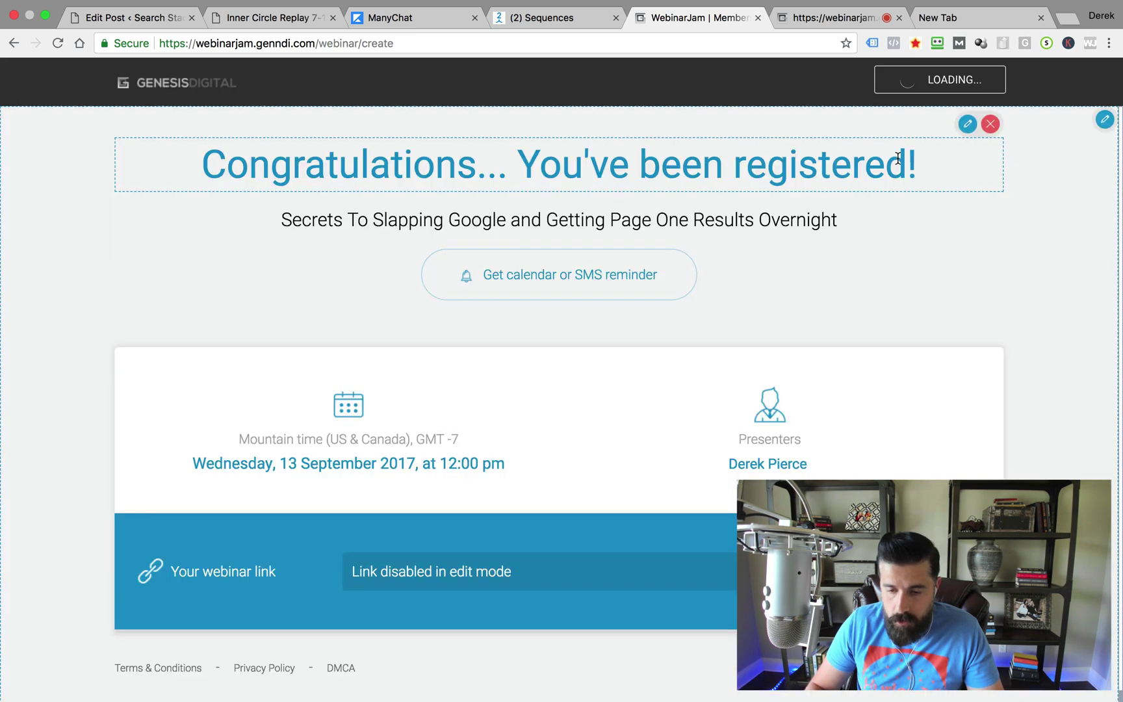
left_click(986, 80)
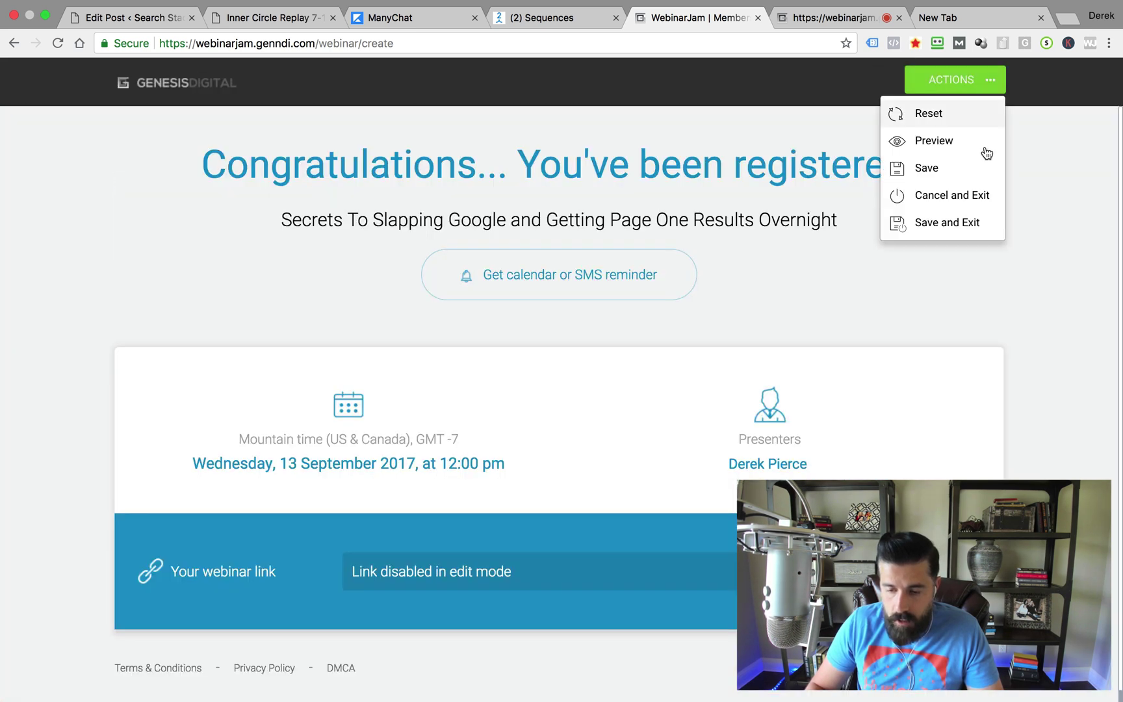
left_click(977, 225)
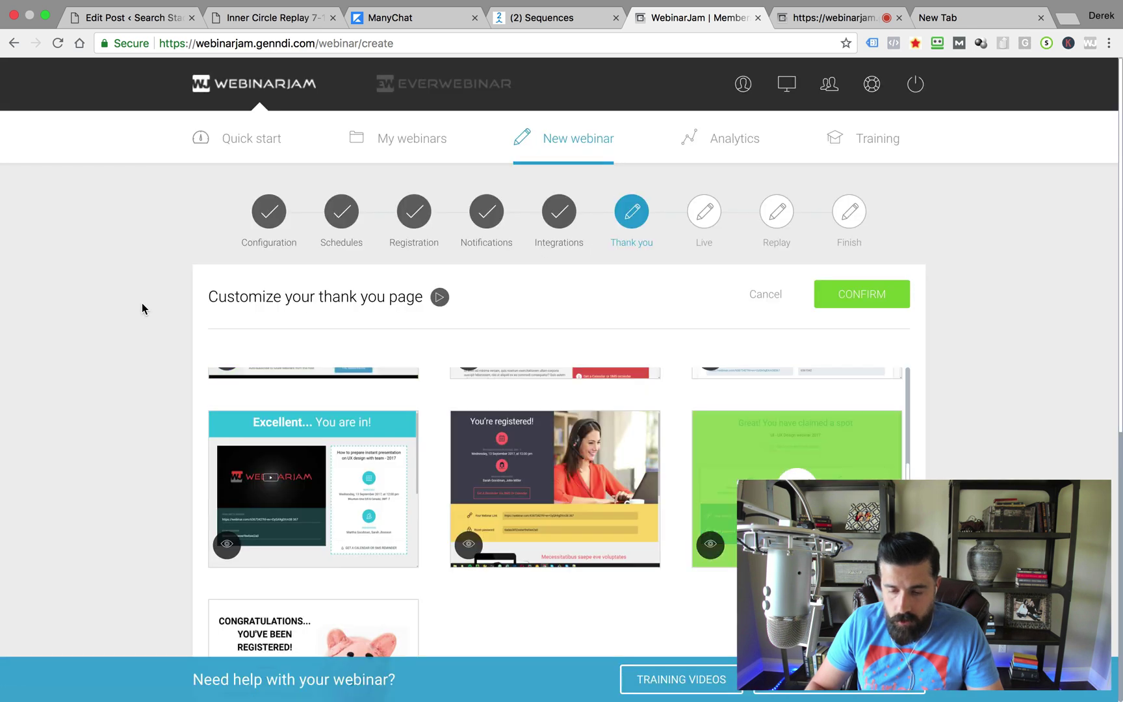
scroll(1012, 254, "down", 3)
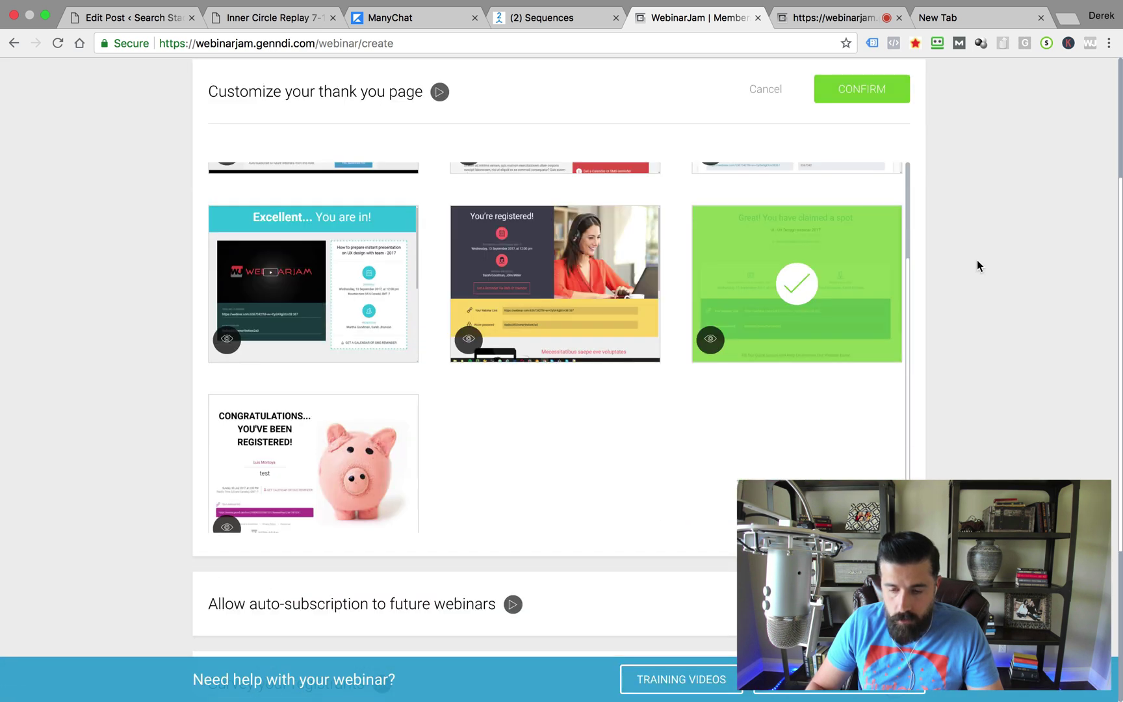
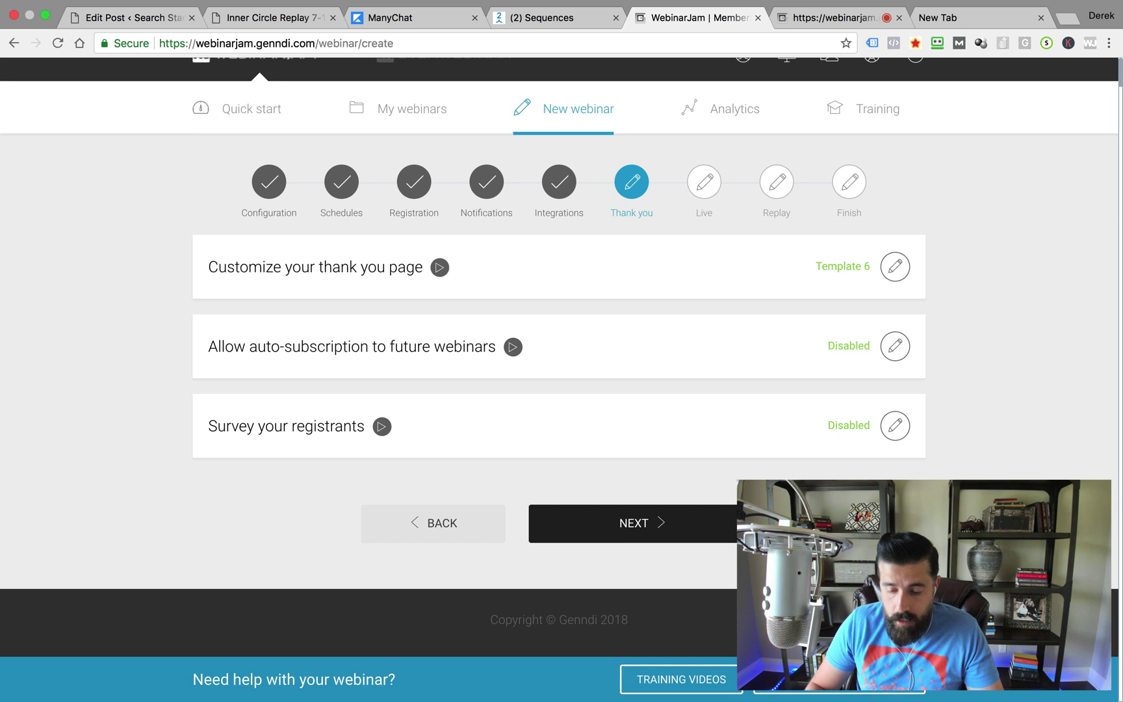
Continue to the live stage and look over its countdown page and pre-configuration sections.
left_click(644, 526)
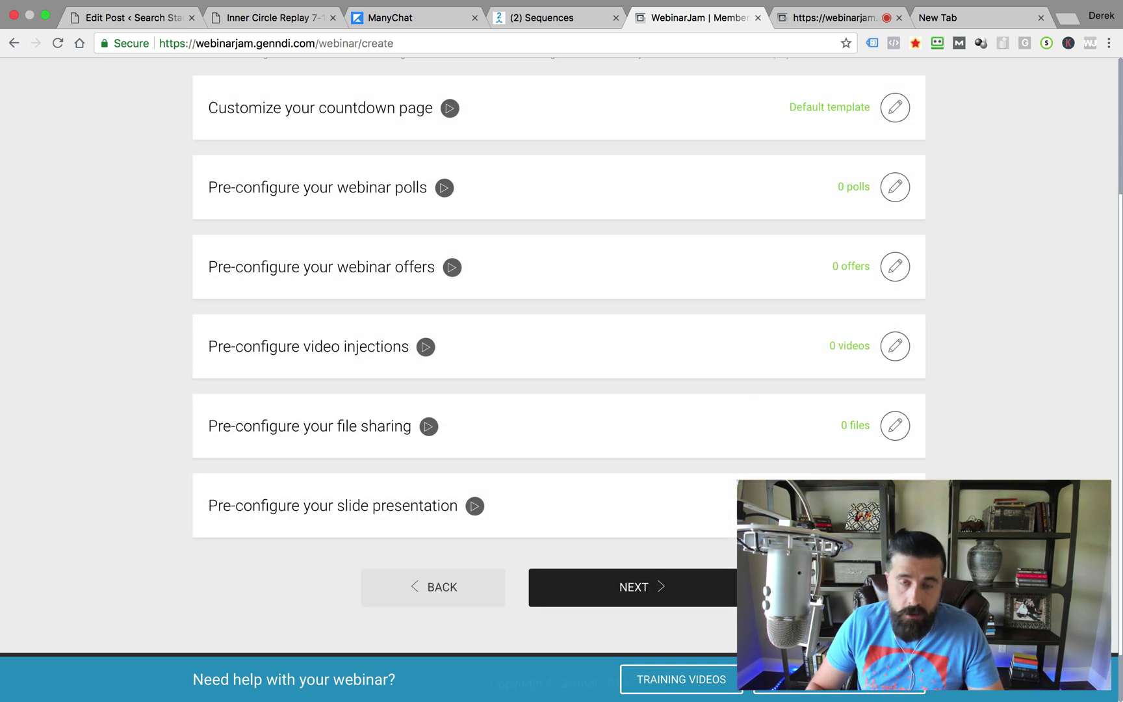
scroll(1038, 475, "up", 3)
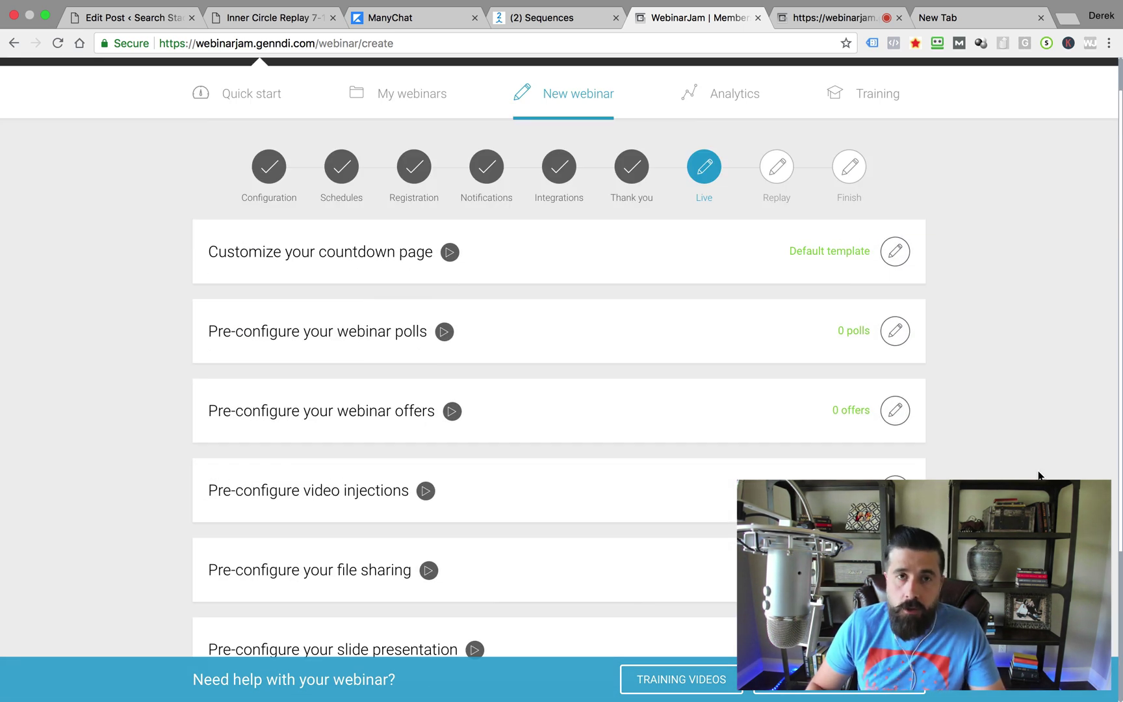
scroll(1047, 424, "up", 1)
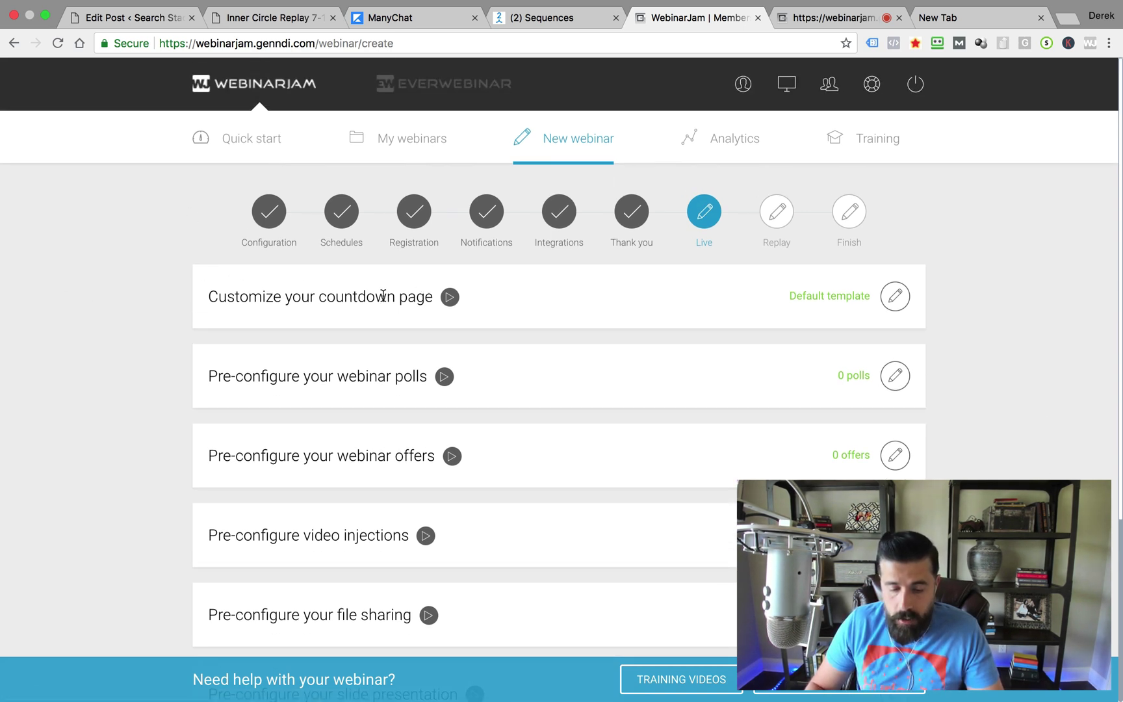
scroll(165, 328, "down", 1)
scroll(144, 341, "down", 1)
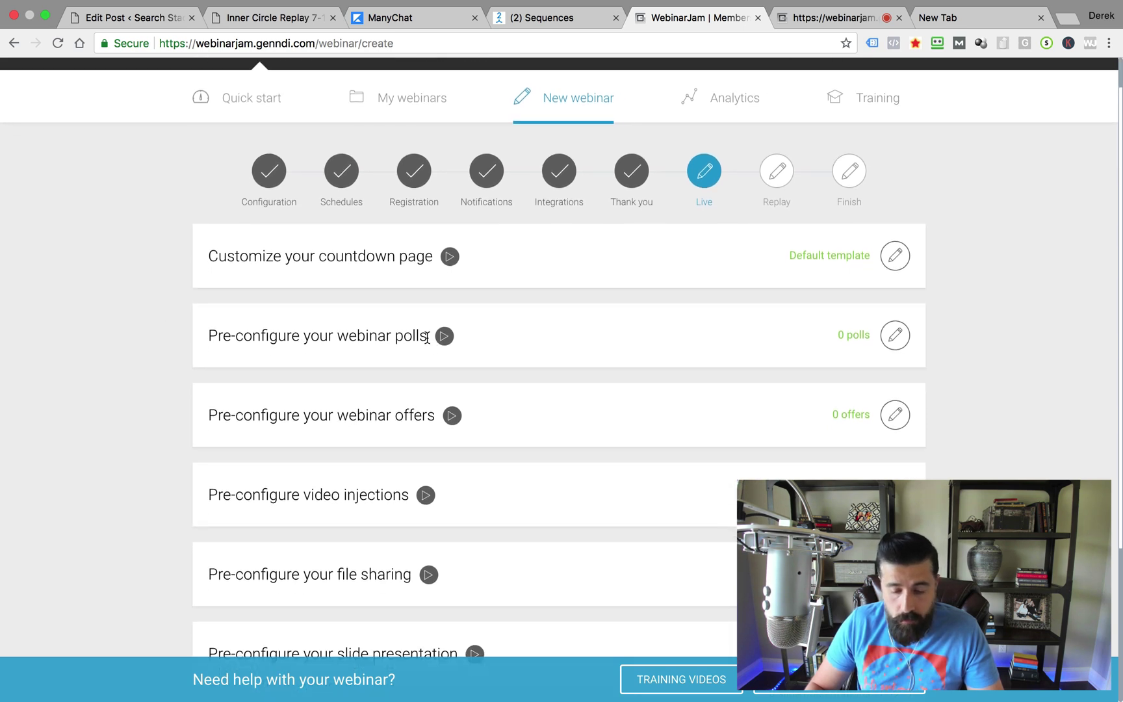
scroll(496, 354, "down", 3)
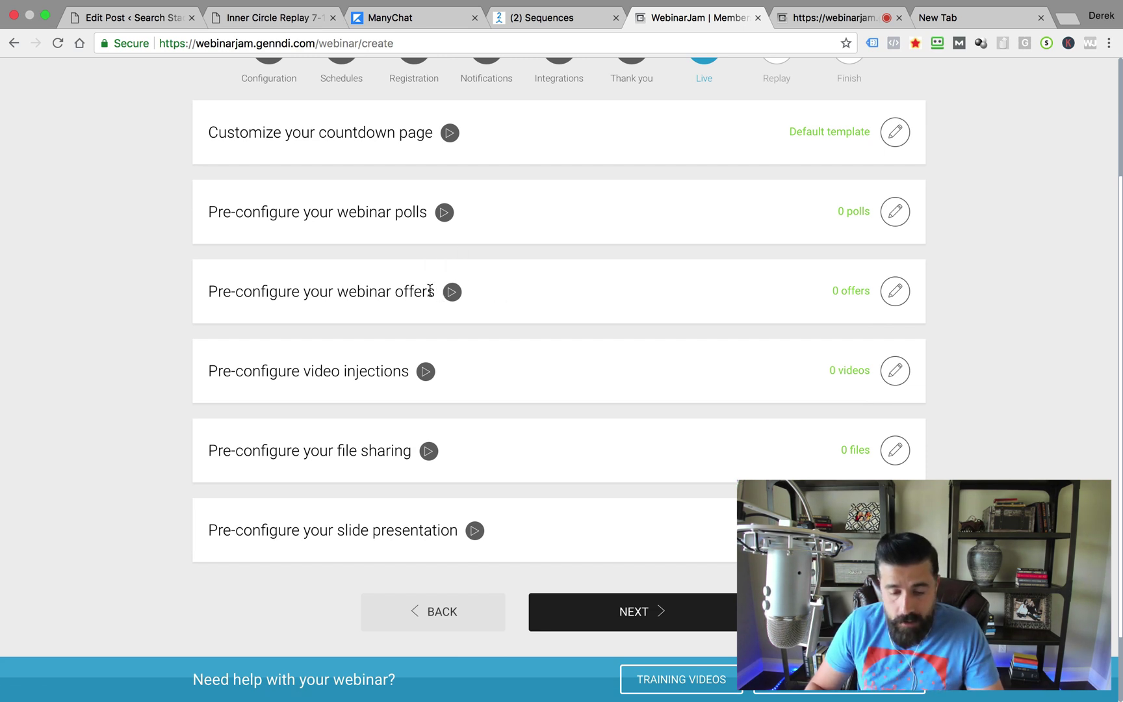
Start a new offer under the webinar offers and examine the Create Offer fields, including button link, price, real time sales, scarcity and urgency options.
left_click_drag(435, 292, 211, 281)
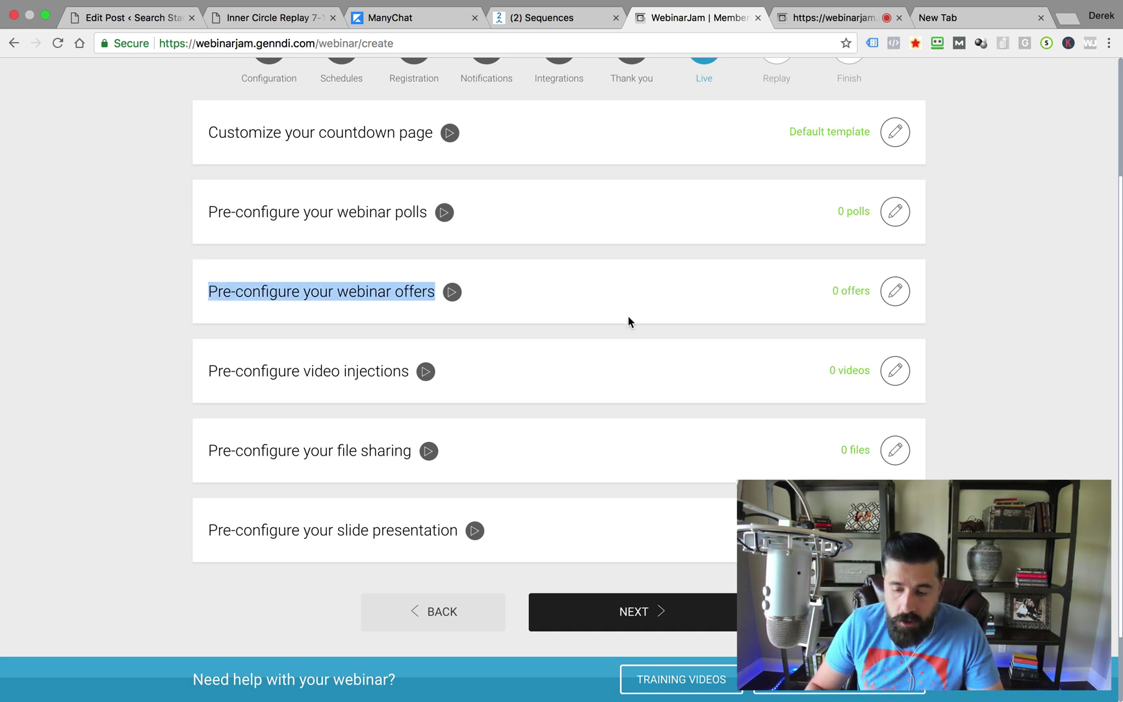
left_click(982, 309)
left_click(894, 291)
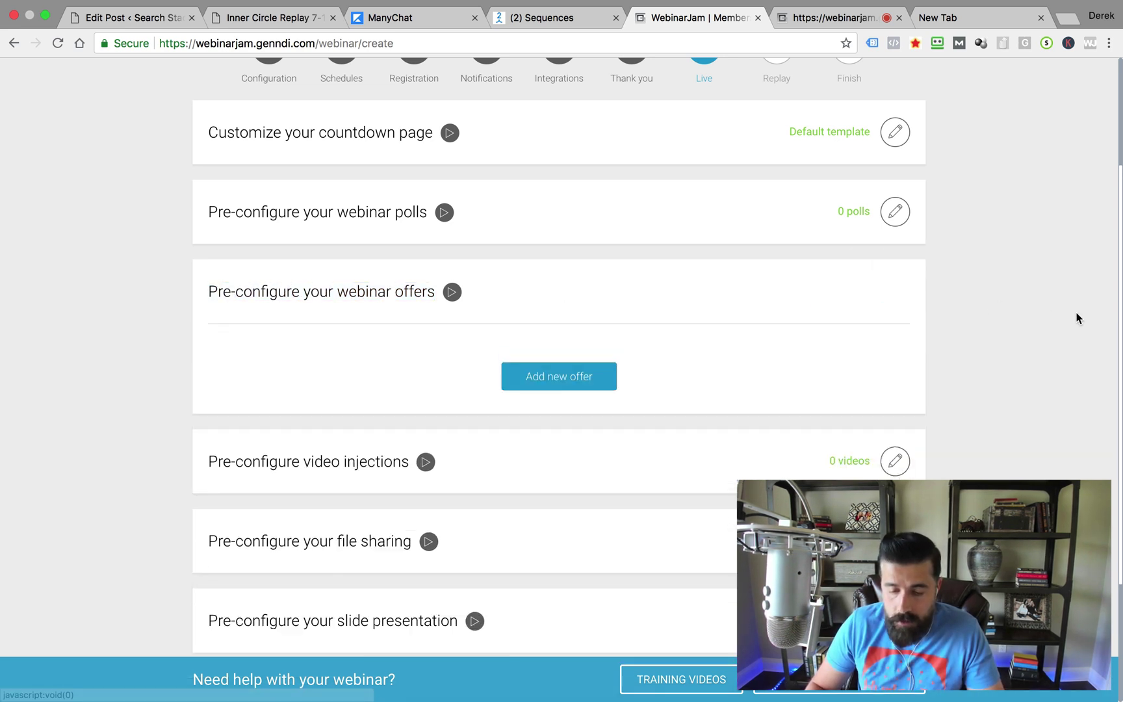
left_click(548, 377)
scroll(357, 183, "down", 2)
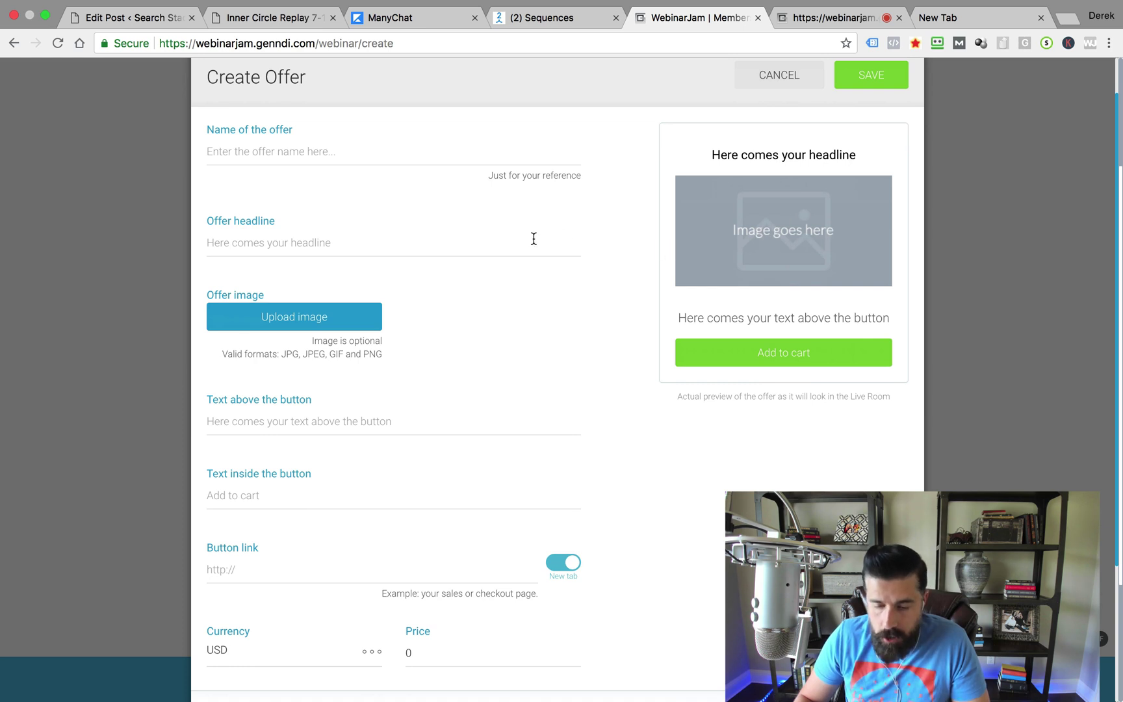
scroll(558, 301, "down", 4)
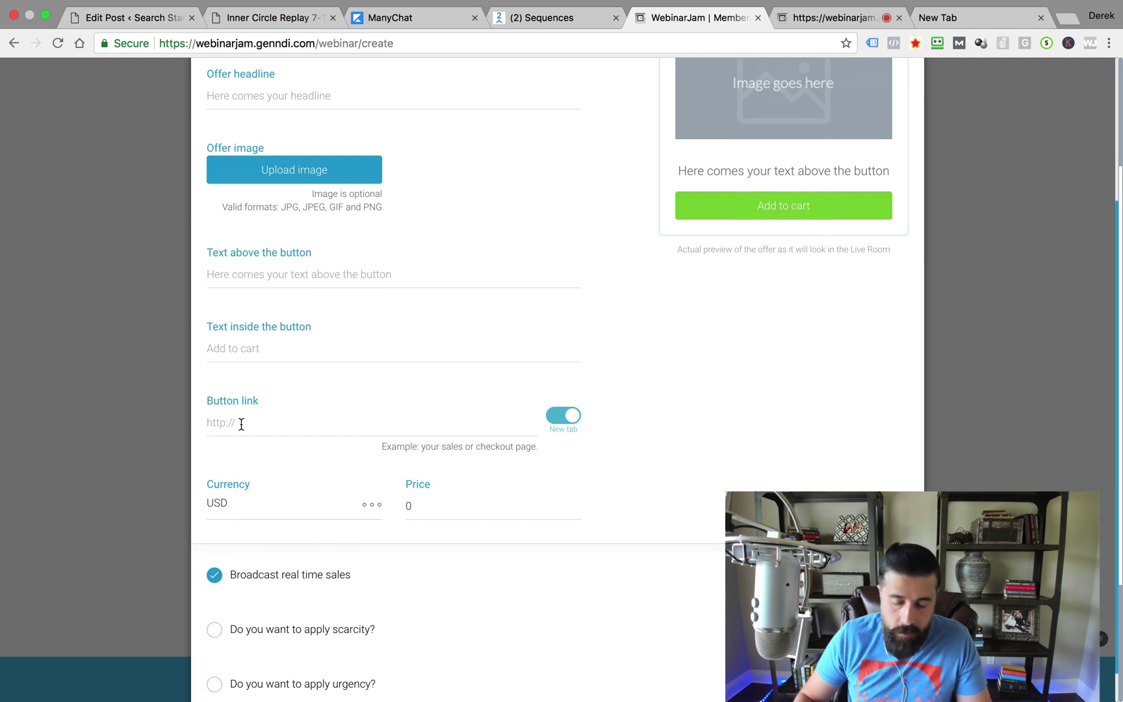
scroll(242, 424, "down", 1)
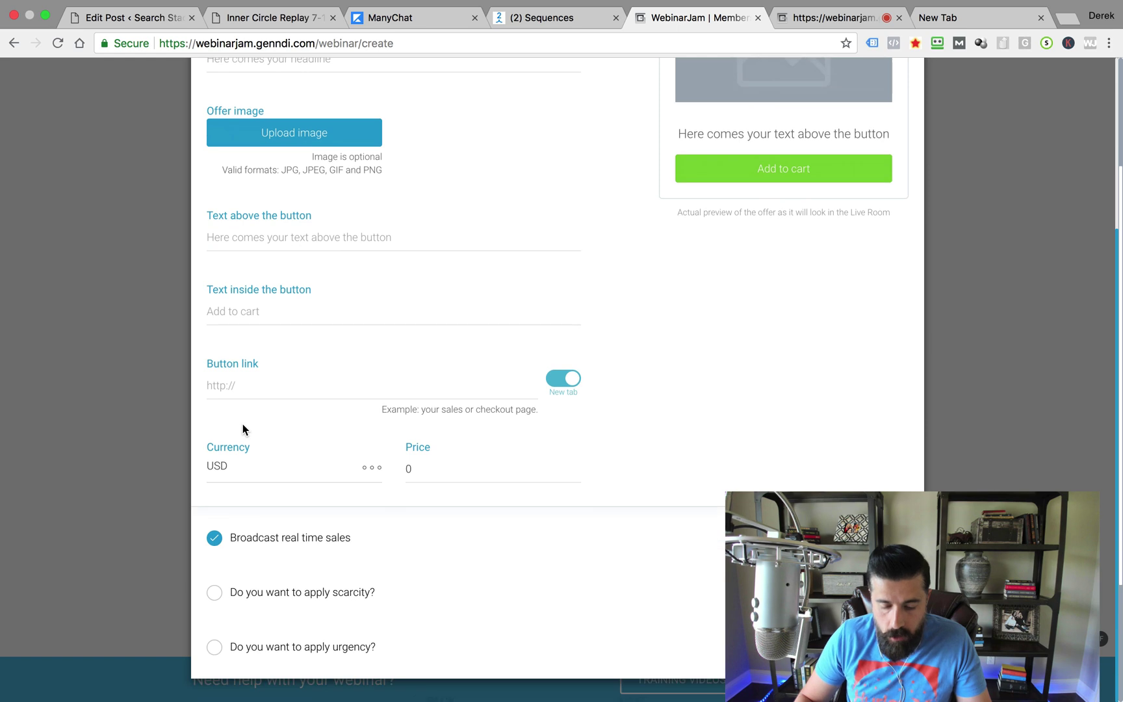
scroll(409, 463, "up", 2)
scroll(408, 463, "down", 2)
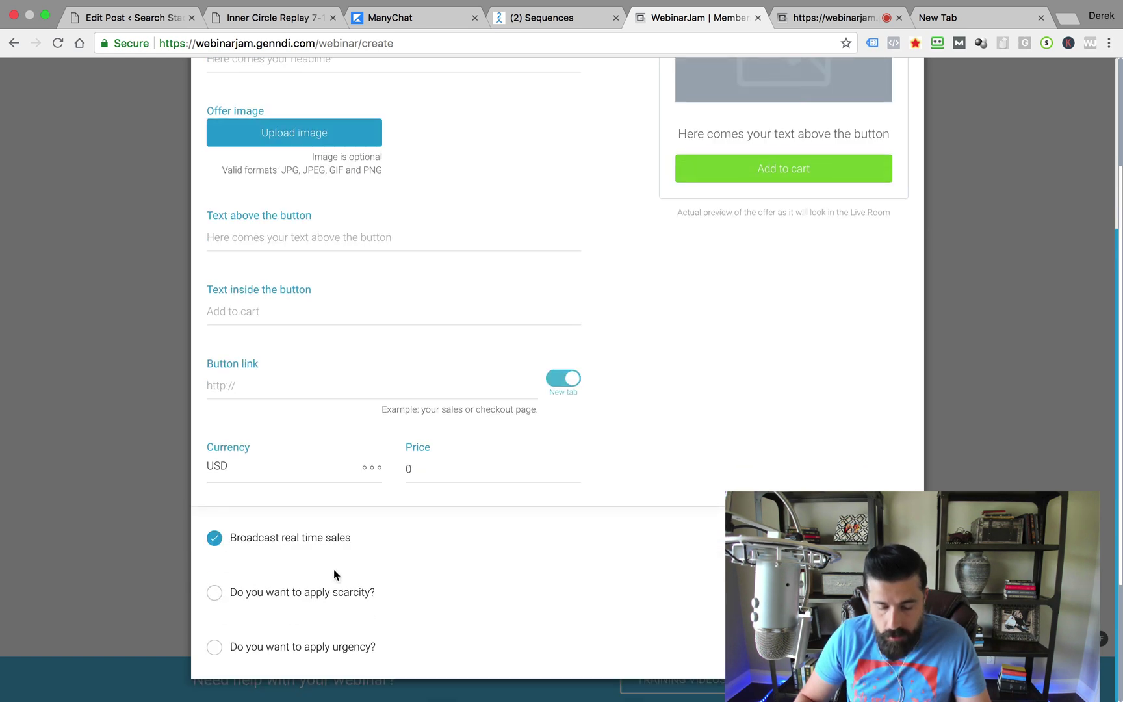
scroll(330, 551, "up", 1)
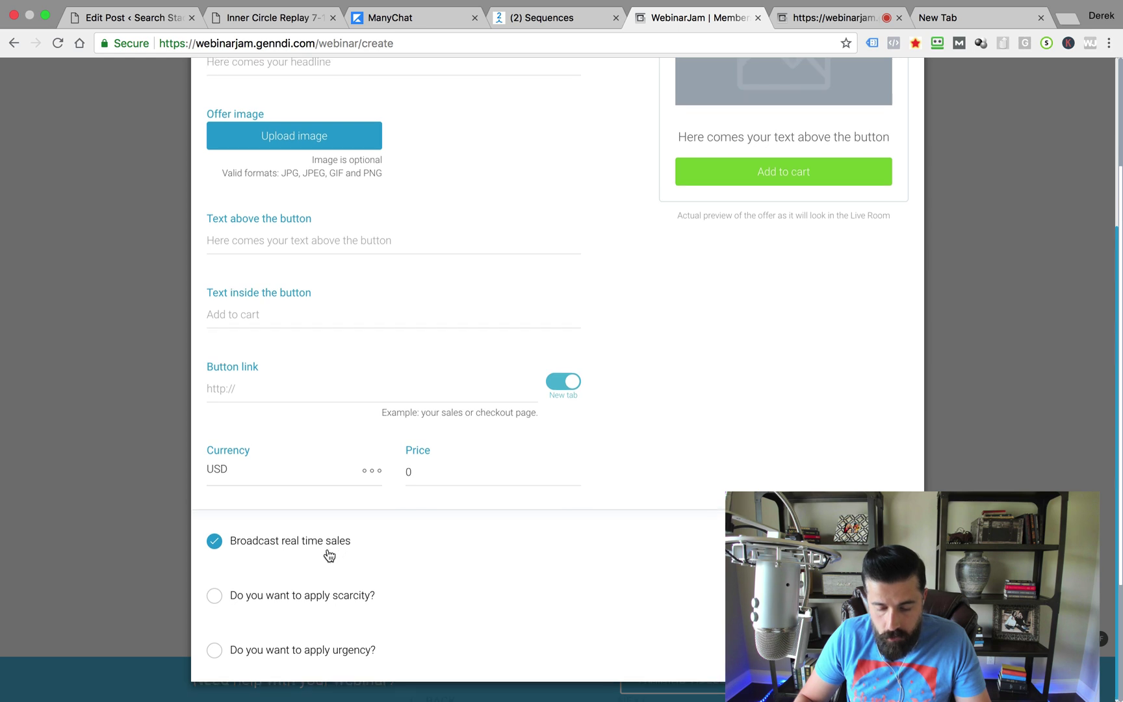
scroll(324, 554, "up", 5)
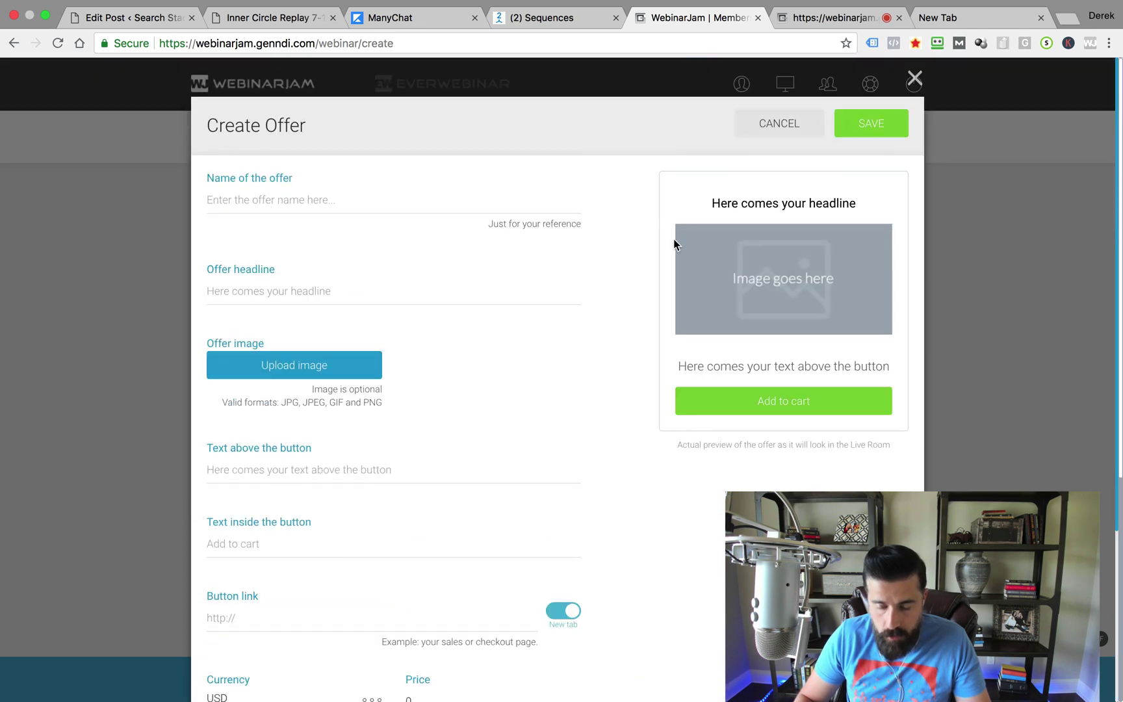
Cancel the new offer and the webinar offers section, and continue to the replay stage.
left_click(791, 124)
scroll(823, 364, "down", 3)
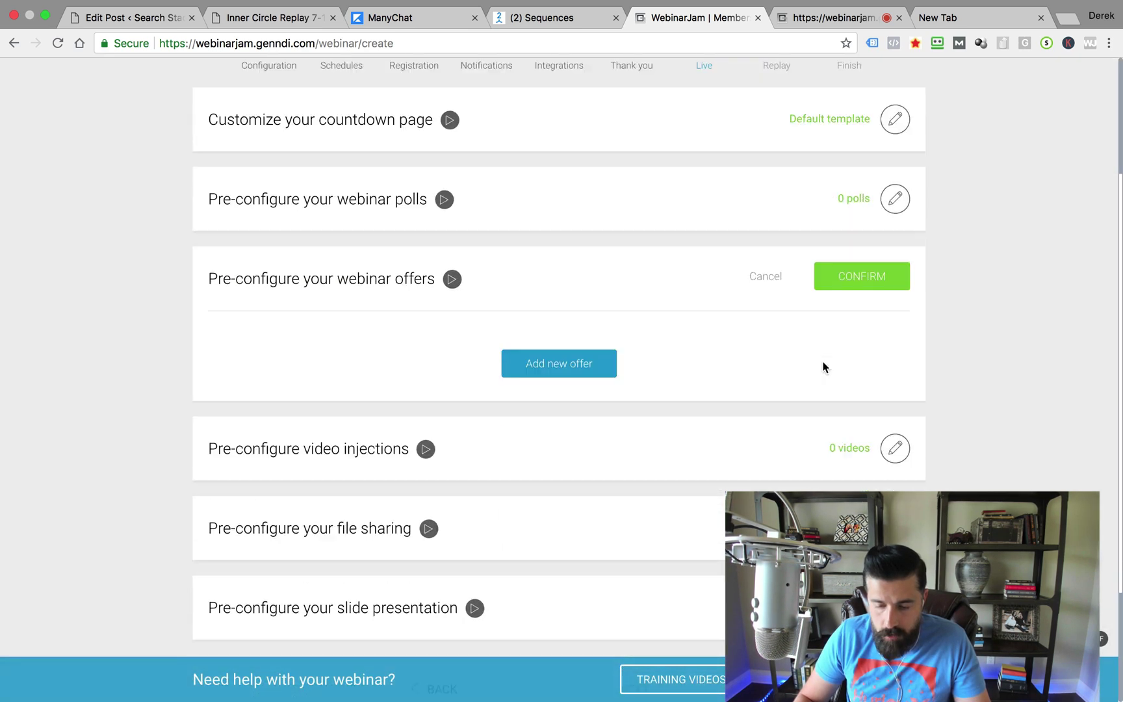
scroll(762, 364, "down", 2)
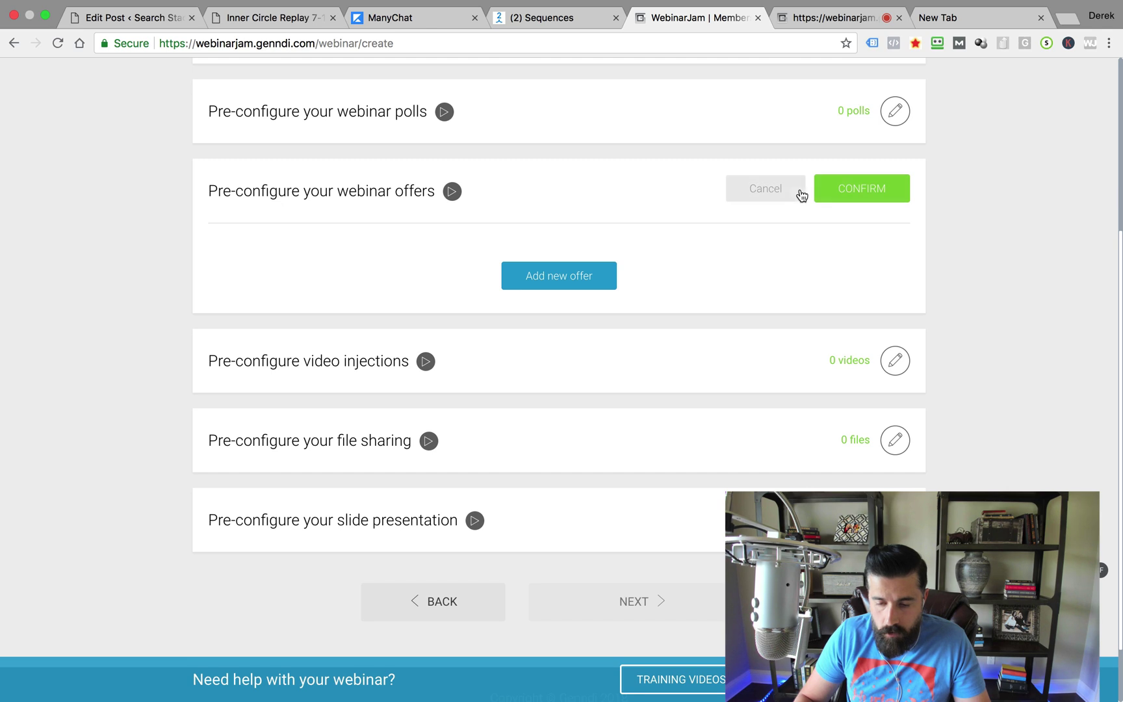
left_click(774, 193)
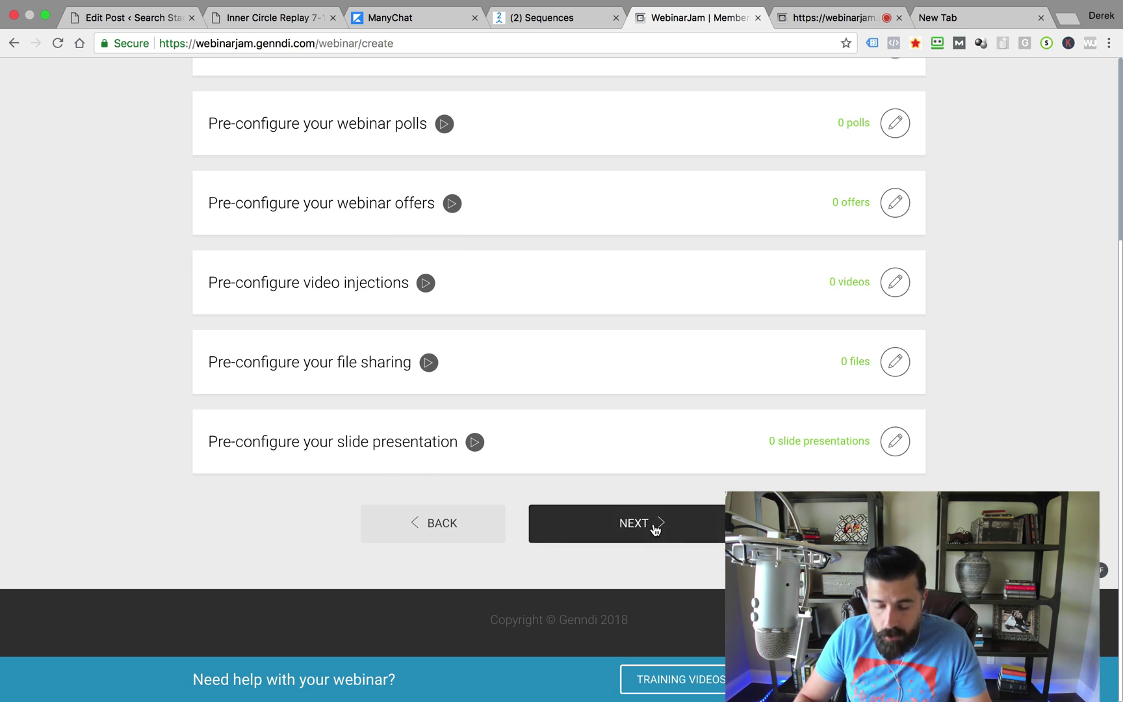
left_click(740, 523)
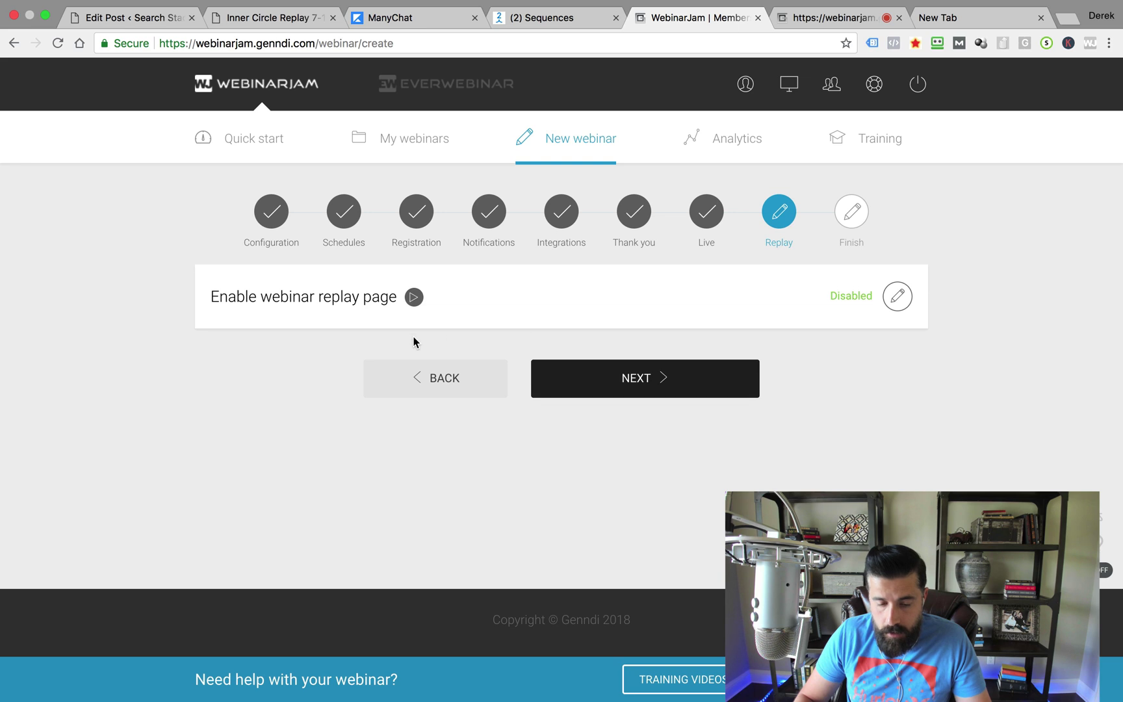
Try the option that enables the webinar replay page, switch back to disabling it, and cancel out of the section.
left_click(897, 295)
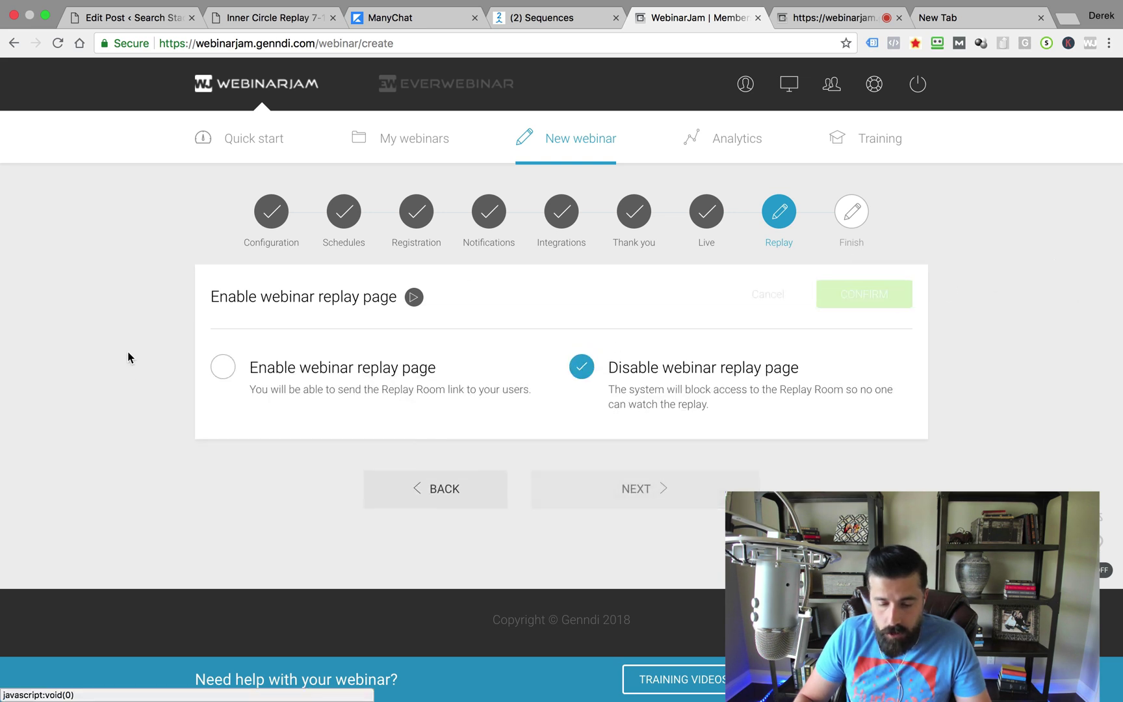
left_click(221, 370)
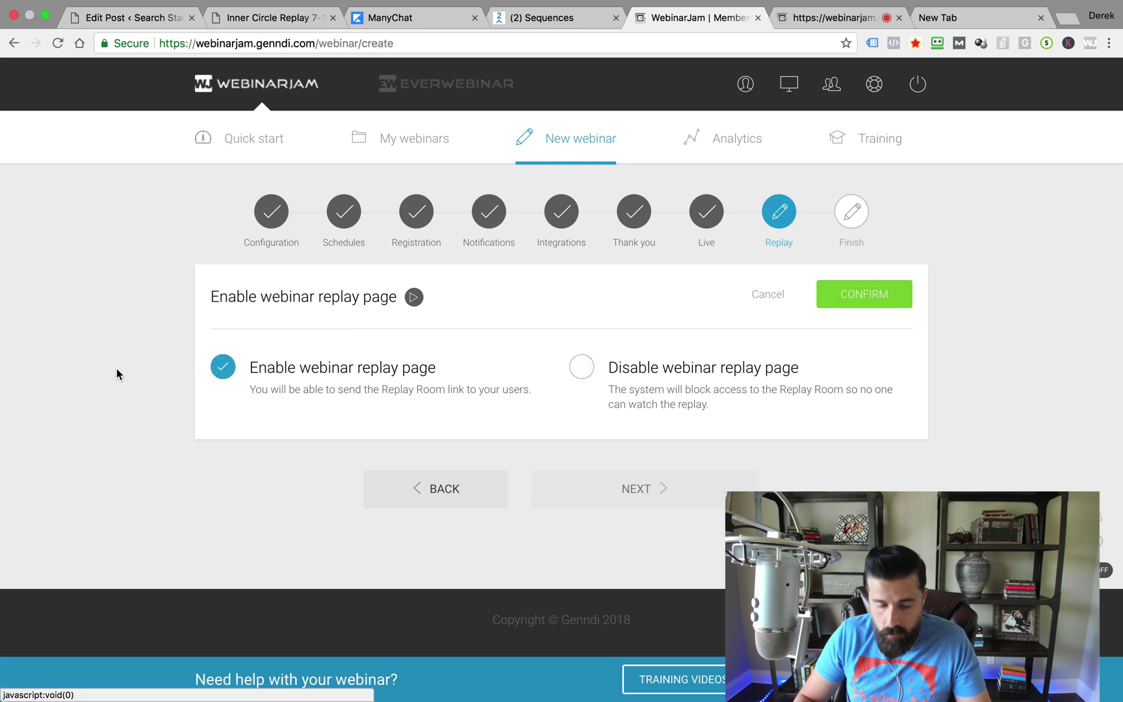
left_click(584, 367)
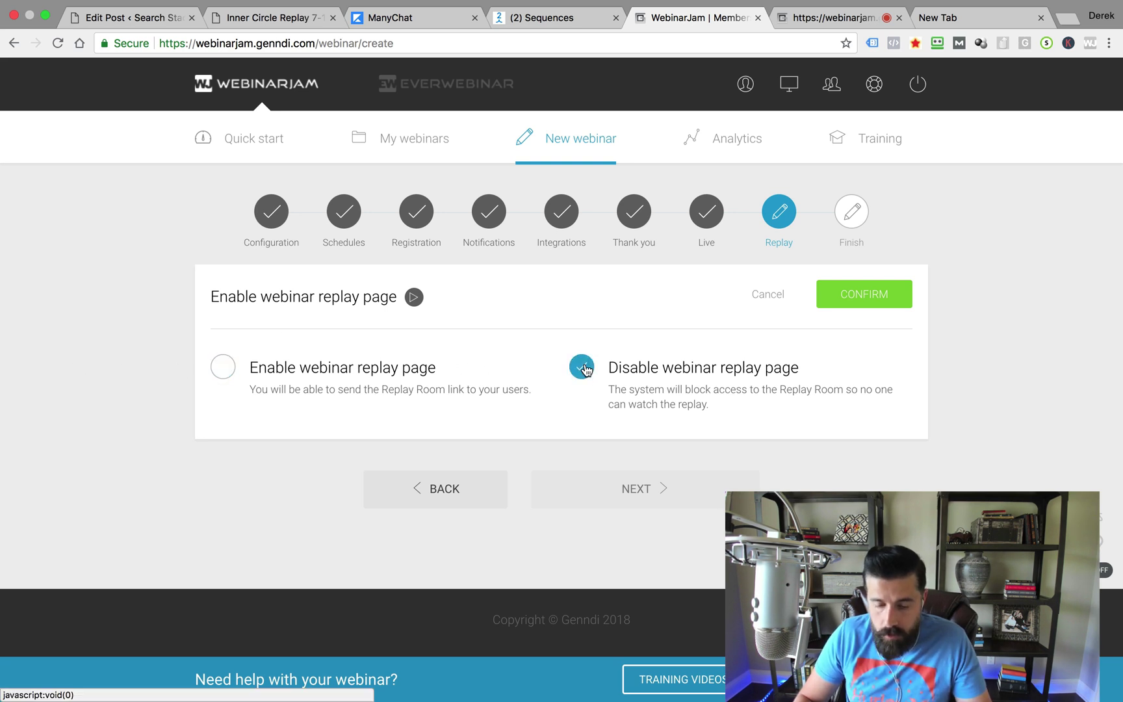
left_click(780, 299)
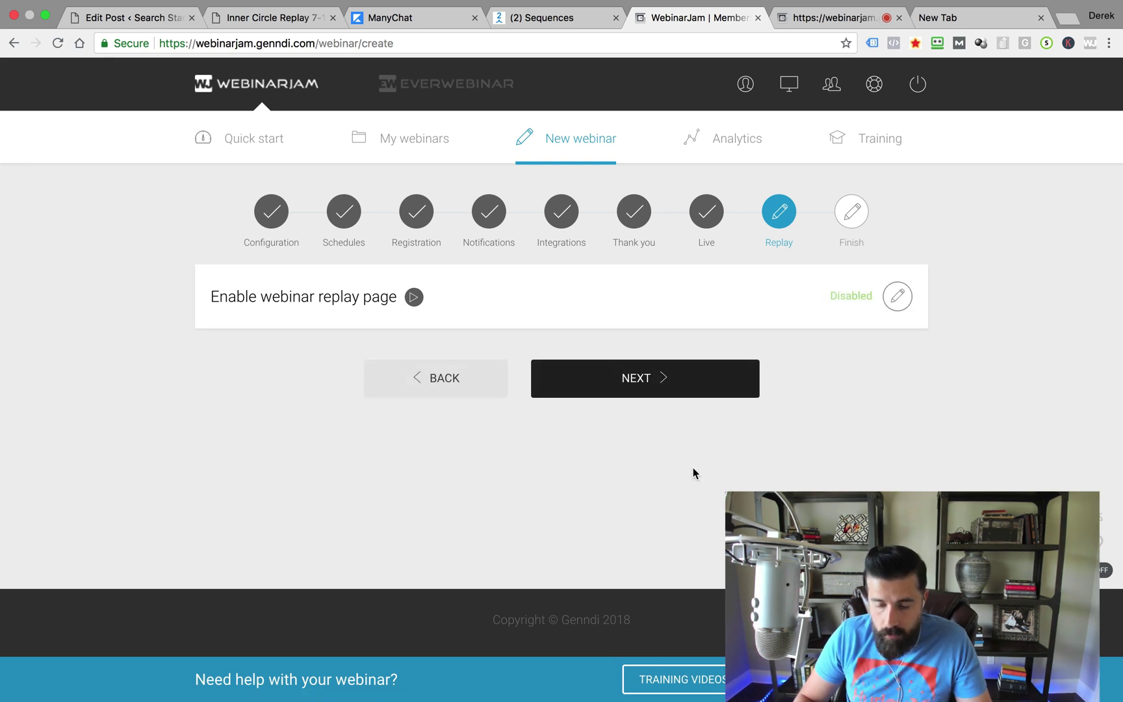
Continue to the finish stage, view the "What is next?" guidance, and return to the list of webinars.
left_click(682, 377)
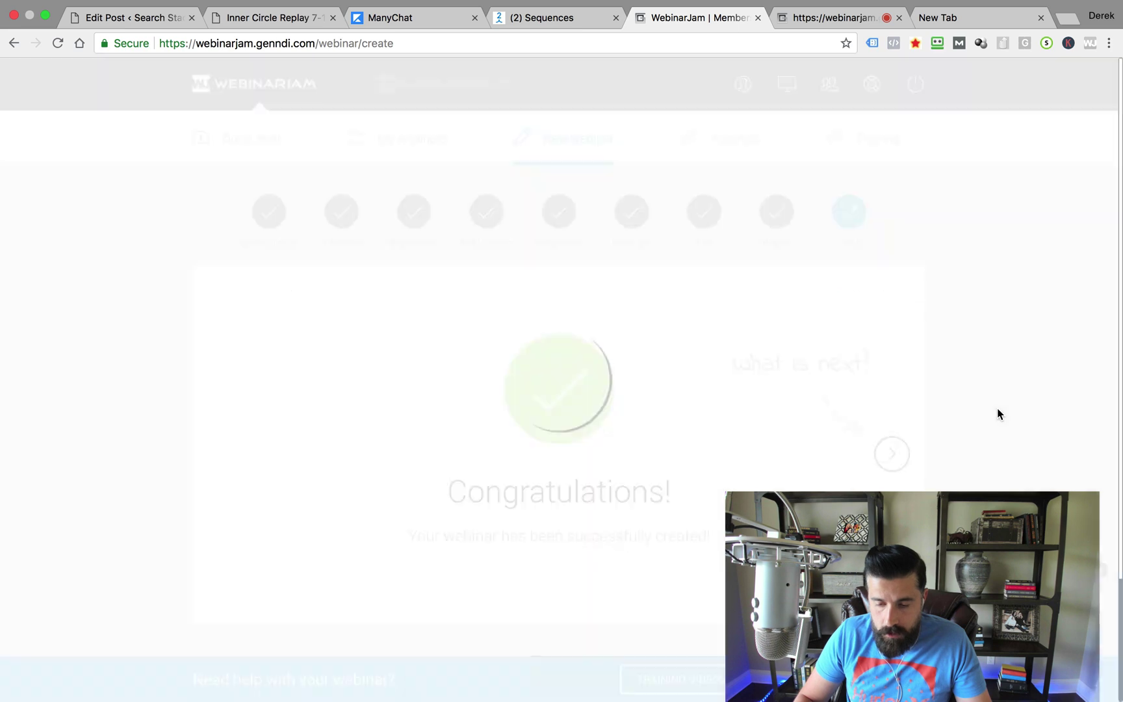
scroll(997, 407, "down", 3)
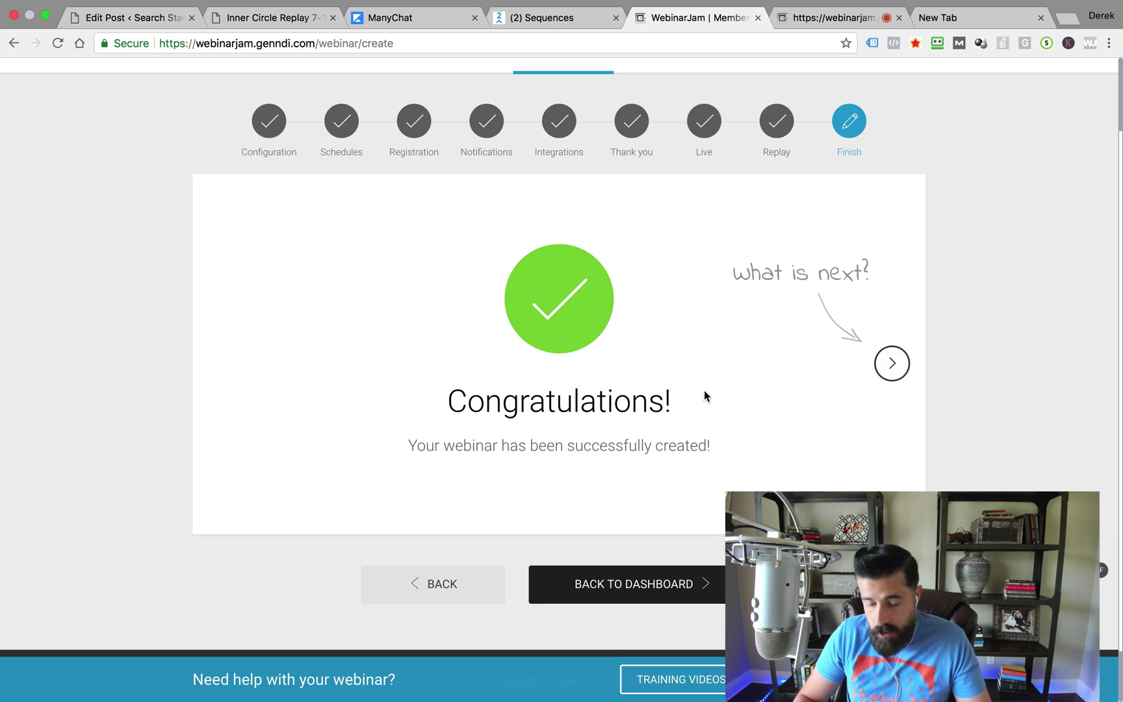
left_click(890, 363)
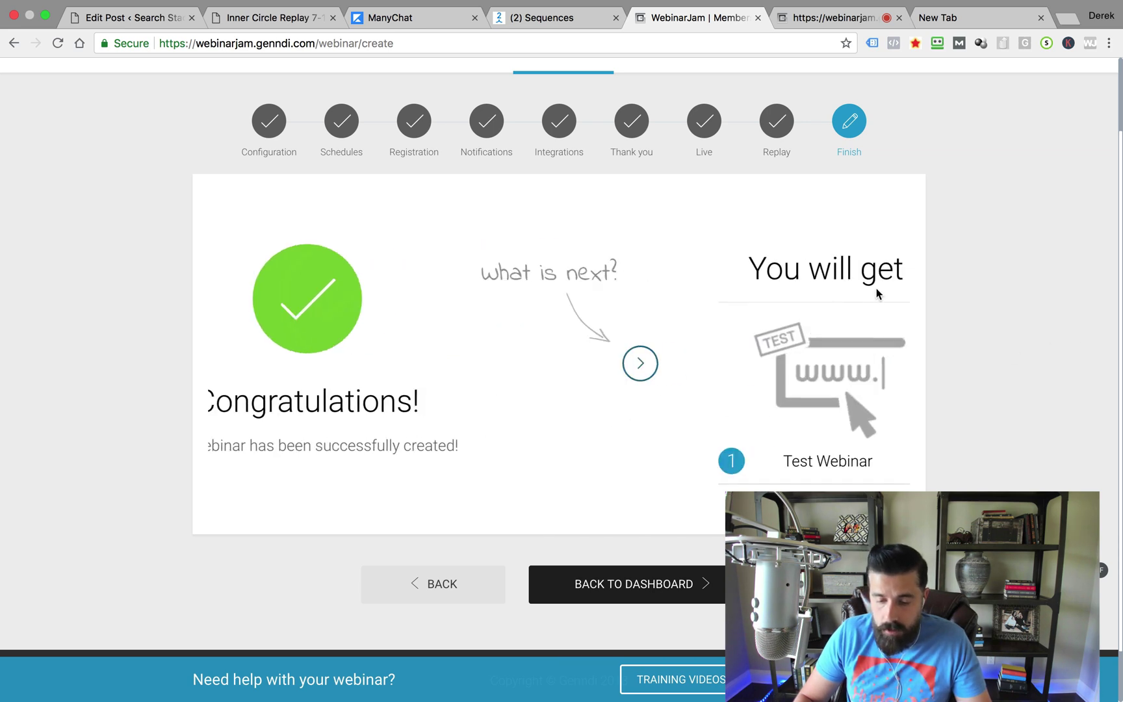
left_click(890, 364)
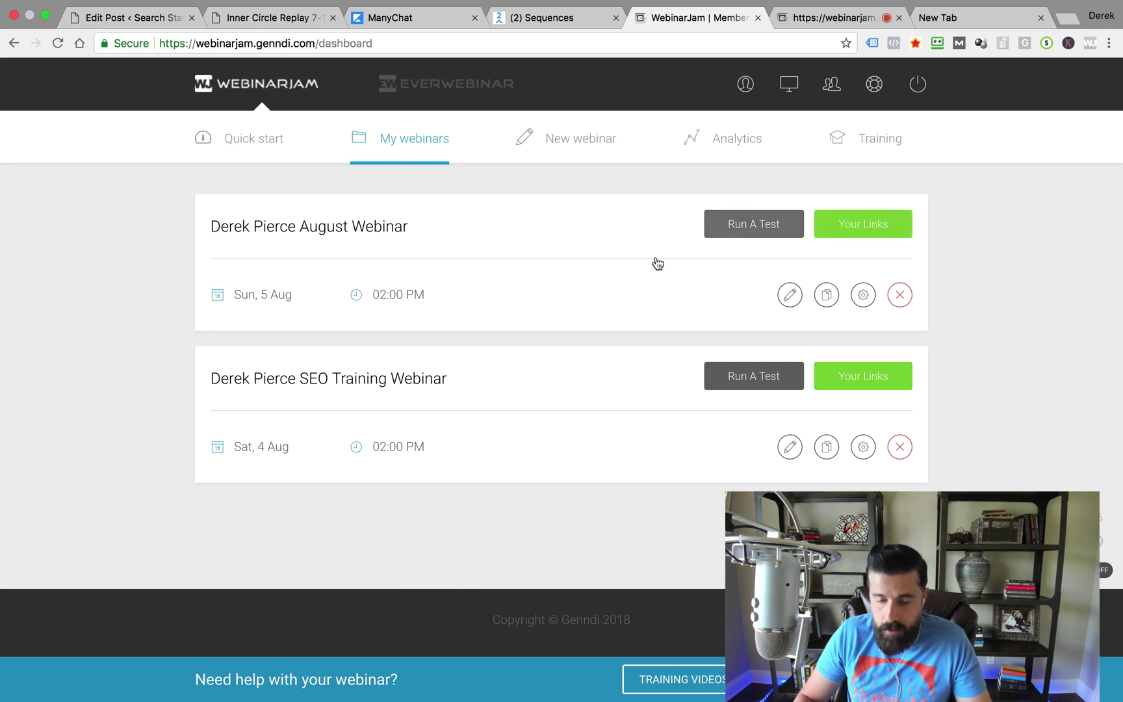
Open the test run options for the August webinar and view the links for inviting people.
left_click(735, 223)
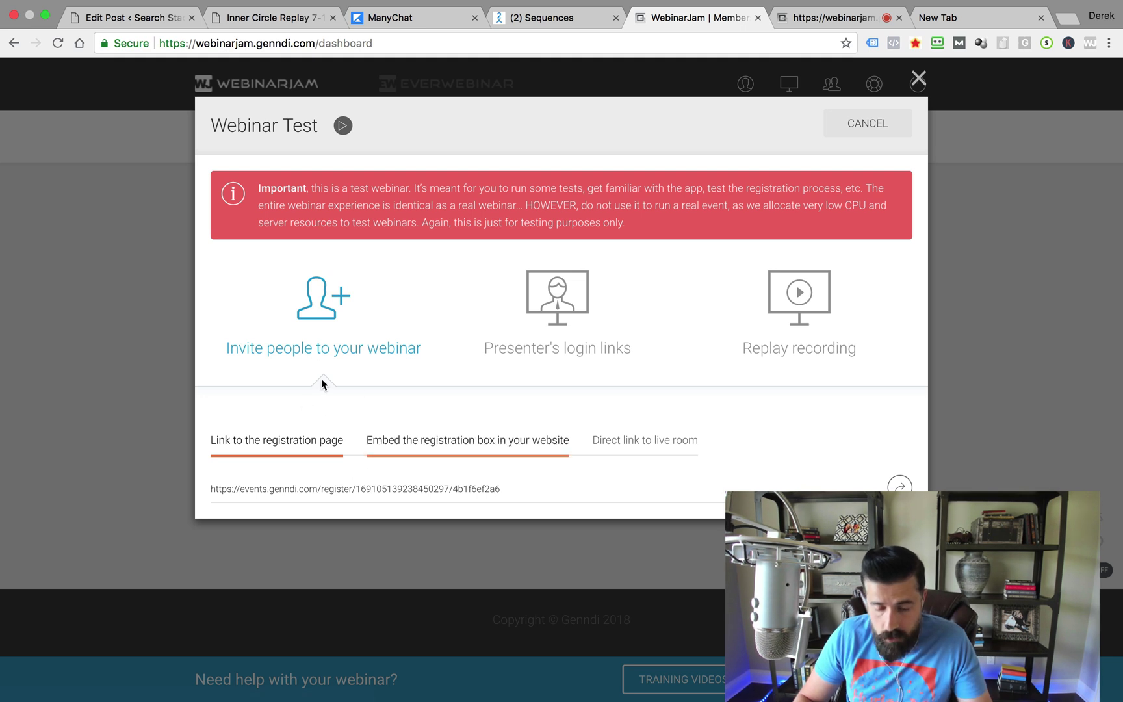
left_click(337, 349)
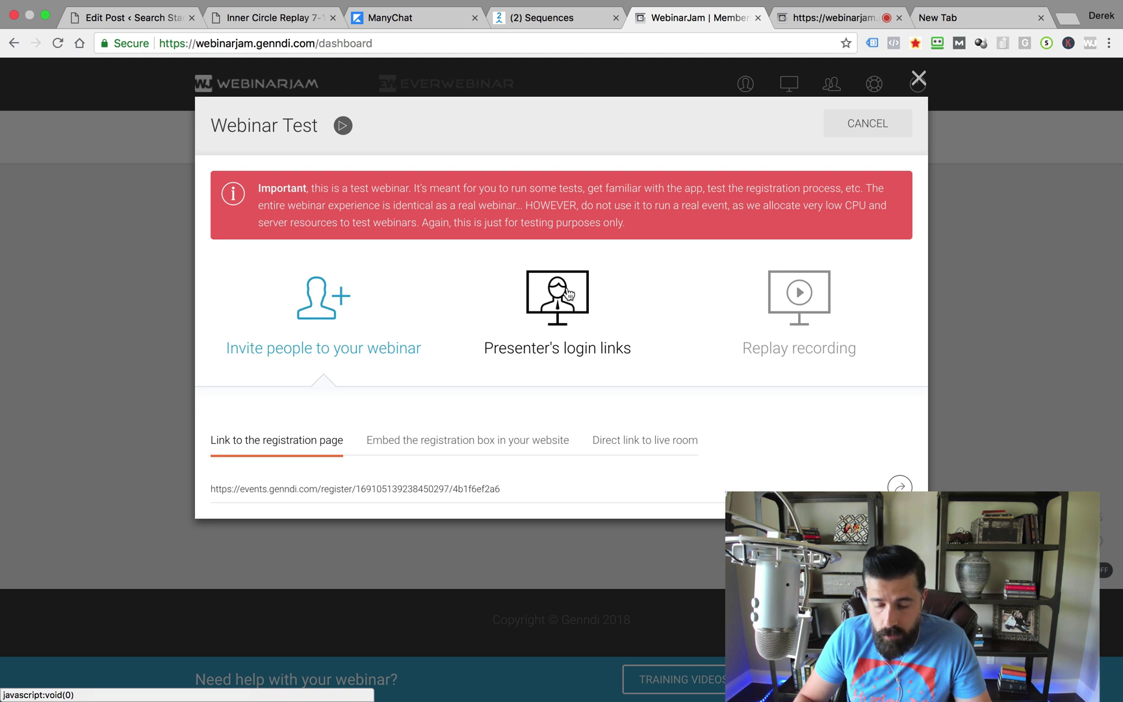
View the presenter's login links, invitation links and replay recording section of the test webinar, and close its options.
left_click(570, 303)
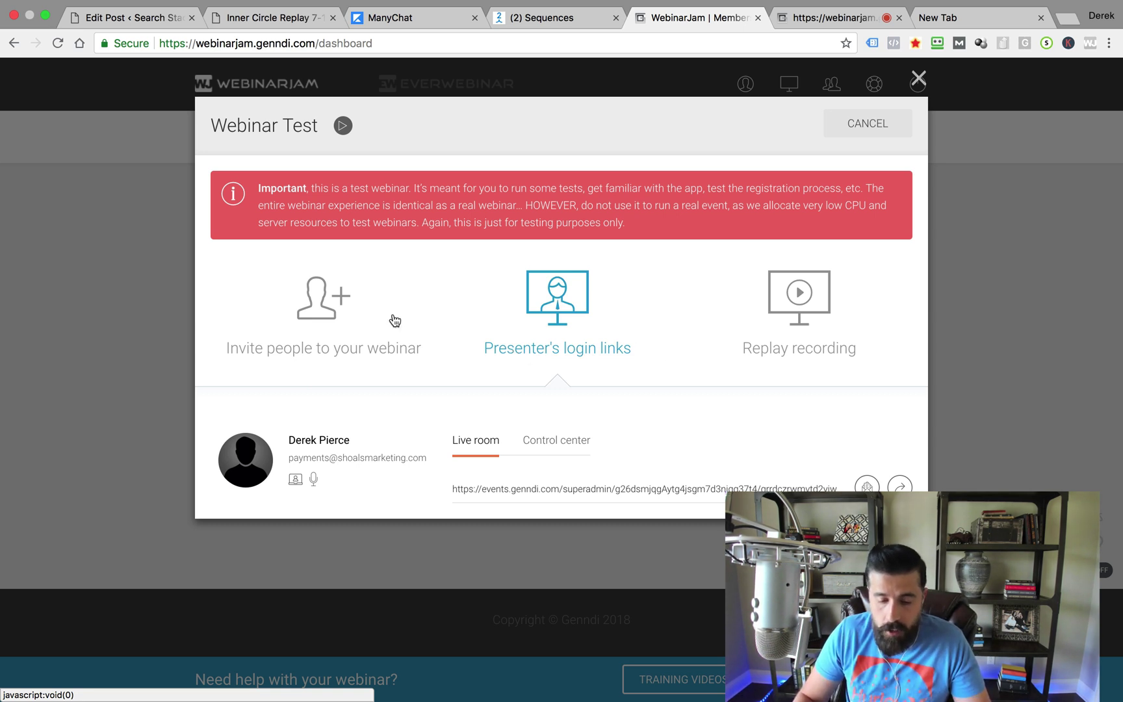
left_click(330, 314)
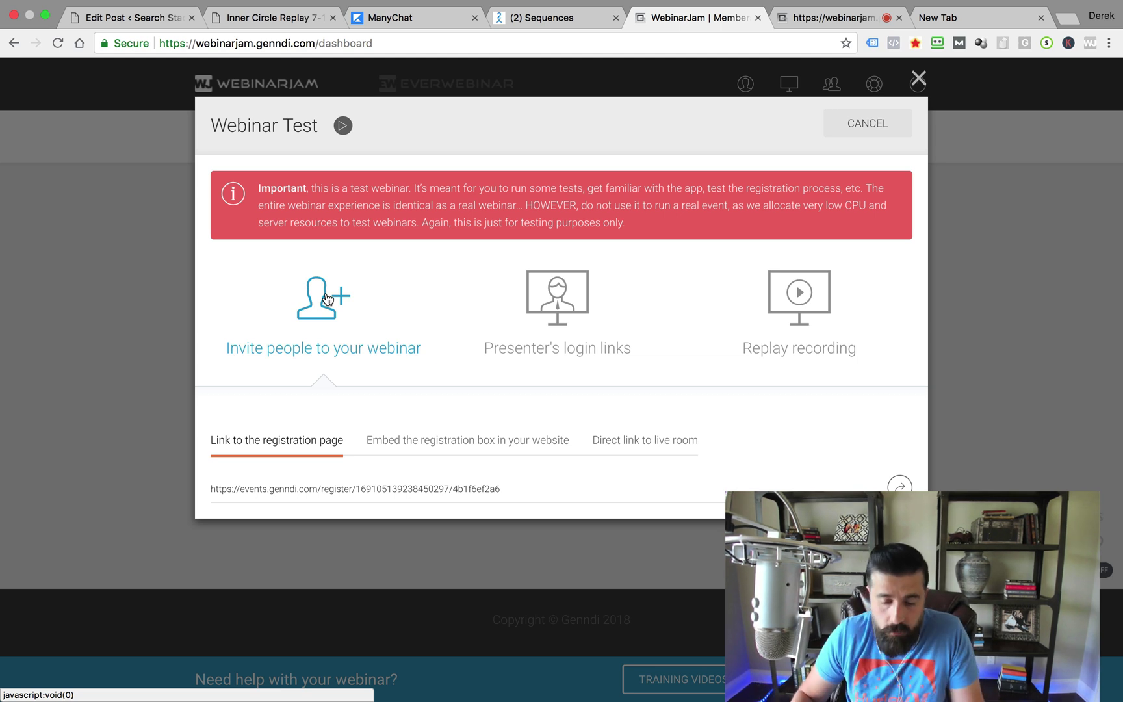
left_click(556, 300)
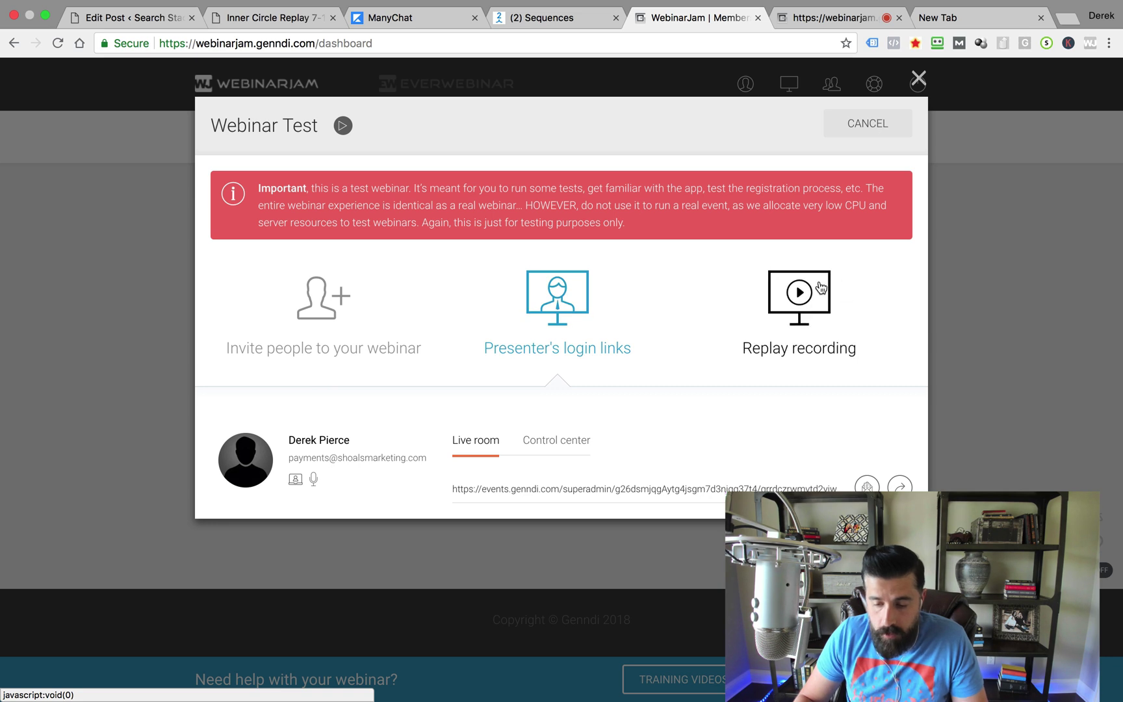
left_click(798, 297)
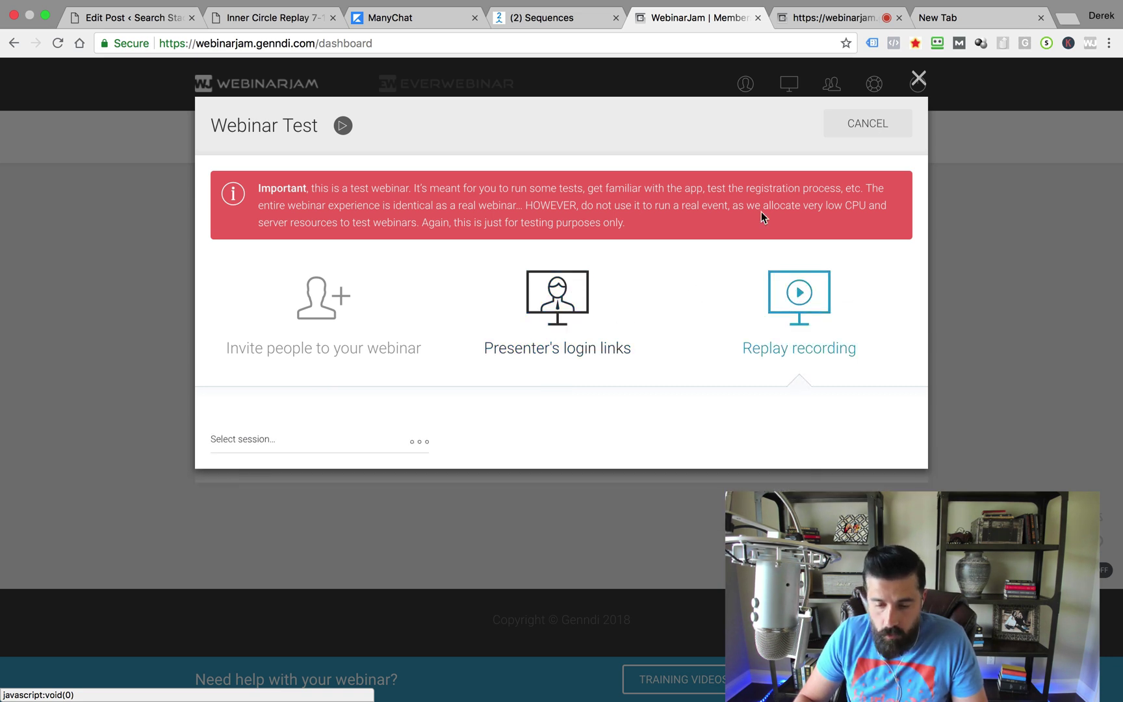
left_click(964, 231)
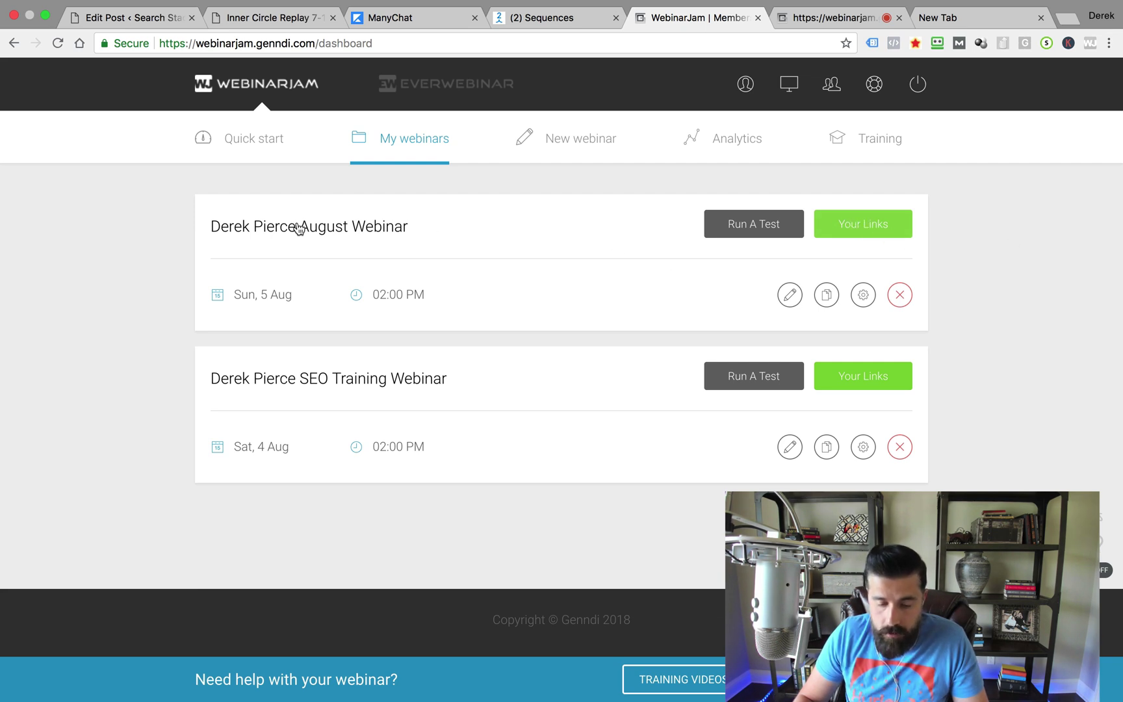
Open the live links of the August webinar, view the presenter's live room link, and return to the list of webinars.
left_click(319, 389)
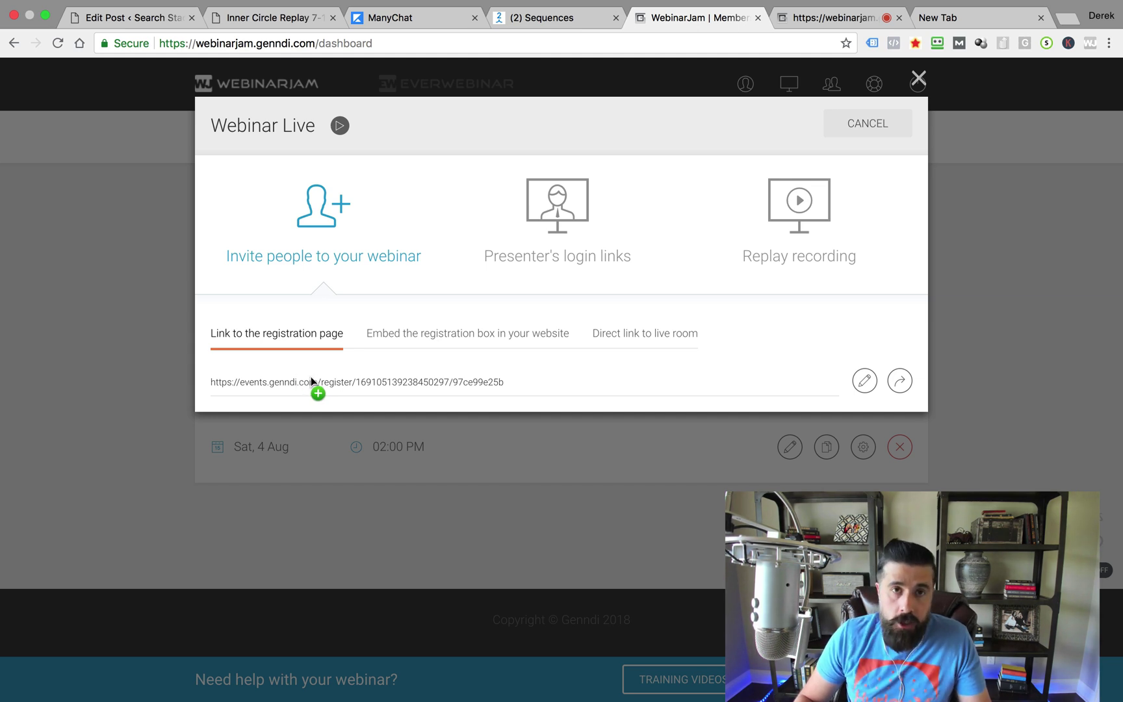
left_click(567, 208)
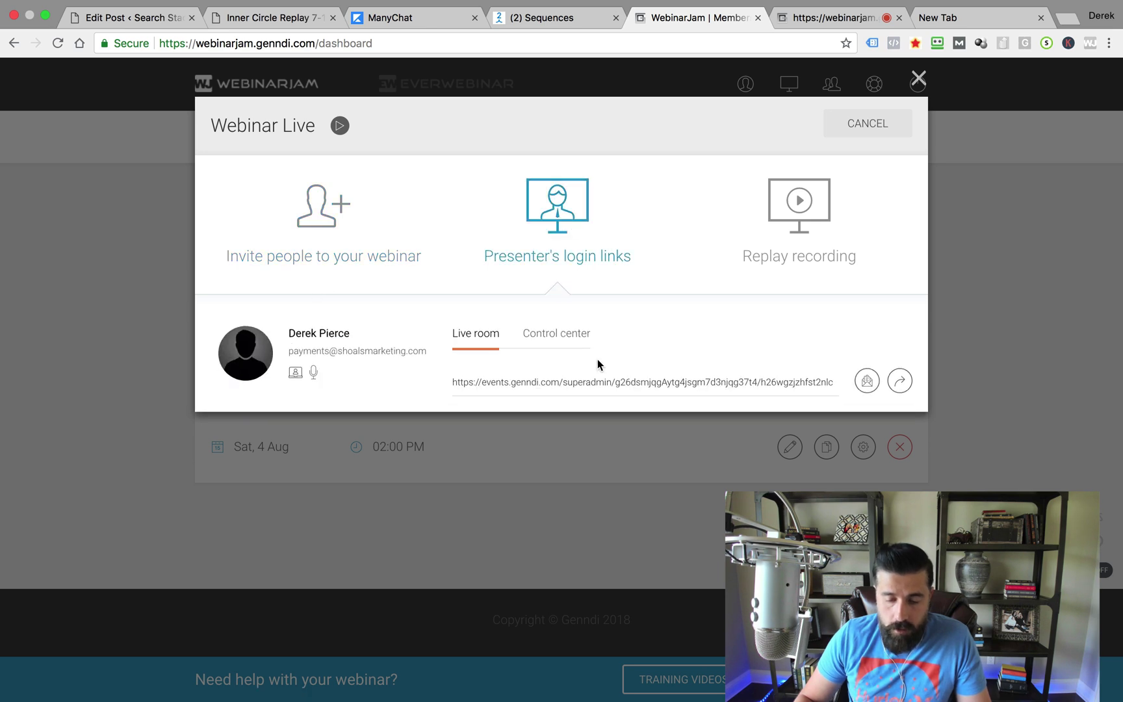
left_click_drag(603, 363, 901, 381)
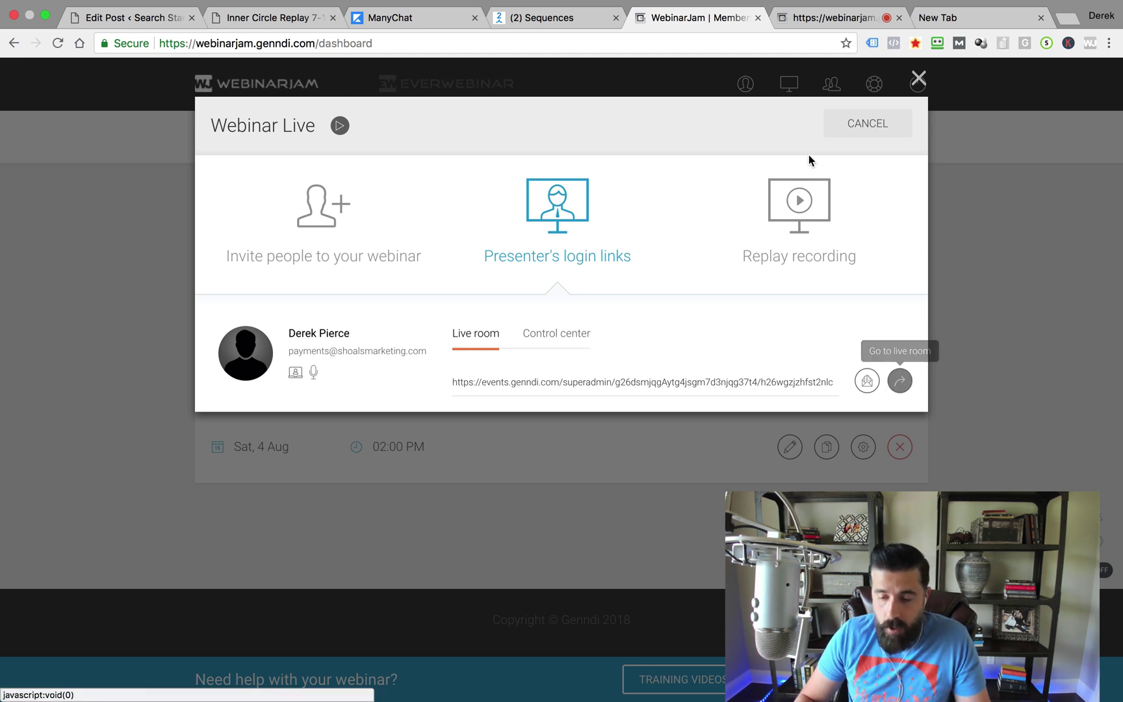
left_click(864, 130)
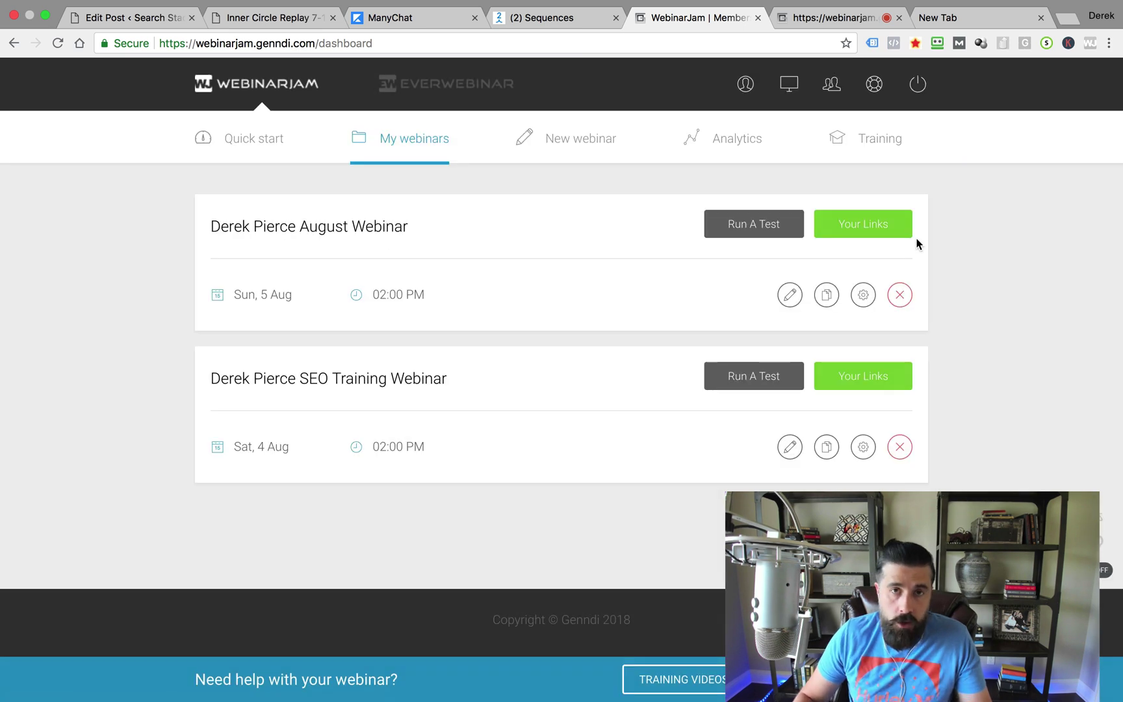
Switch to the live broadcast room and look through its chat, video and file sharing sections.
left_click(830, 15)
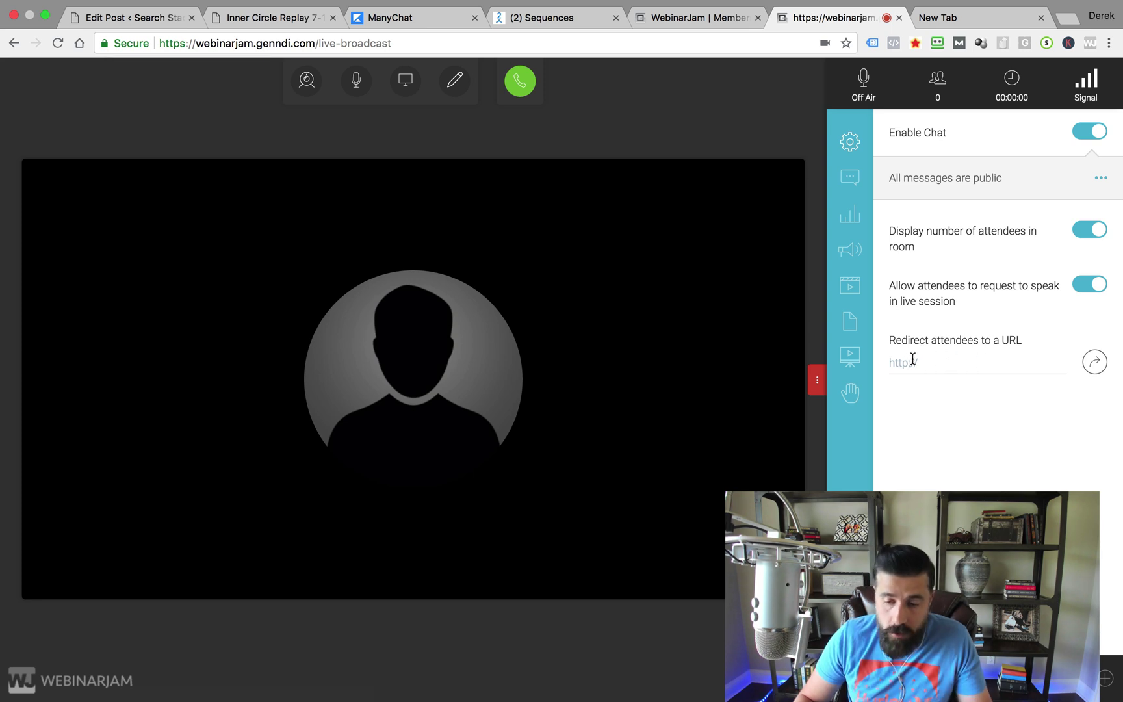
left_click(850, 177)
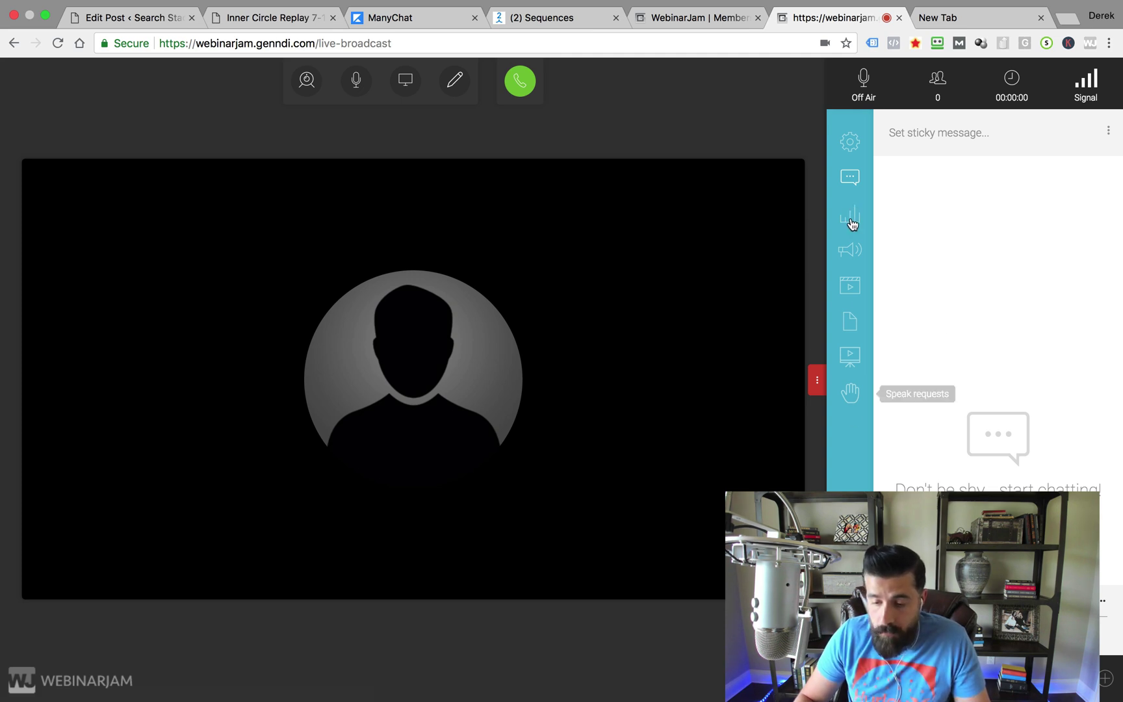
left_click(848, 293)
left_click(843, 330)
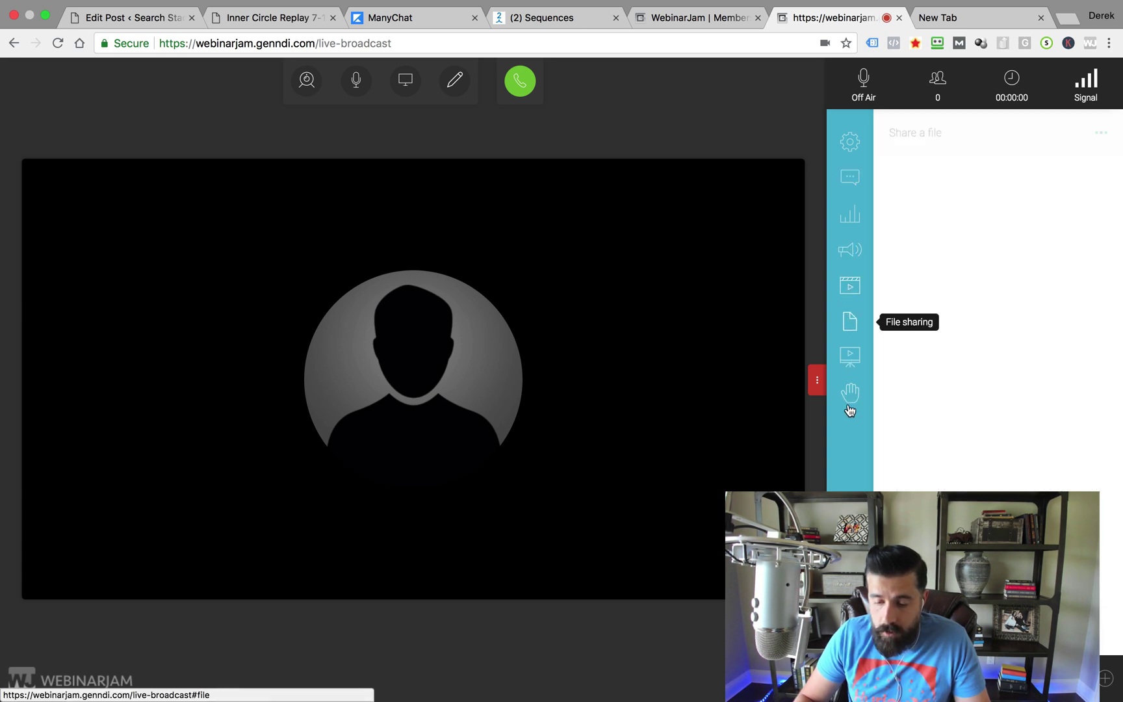
left_click(850, 138)
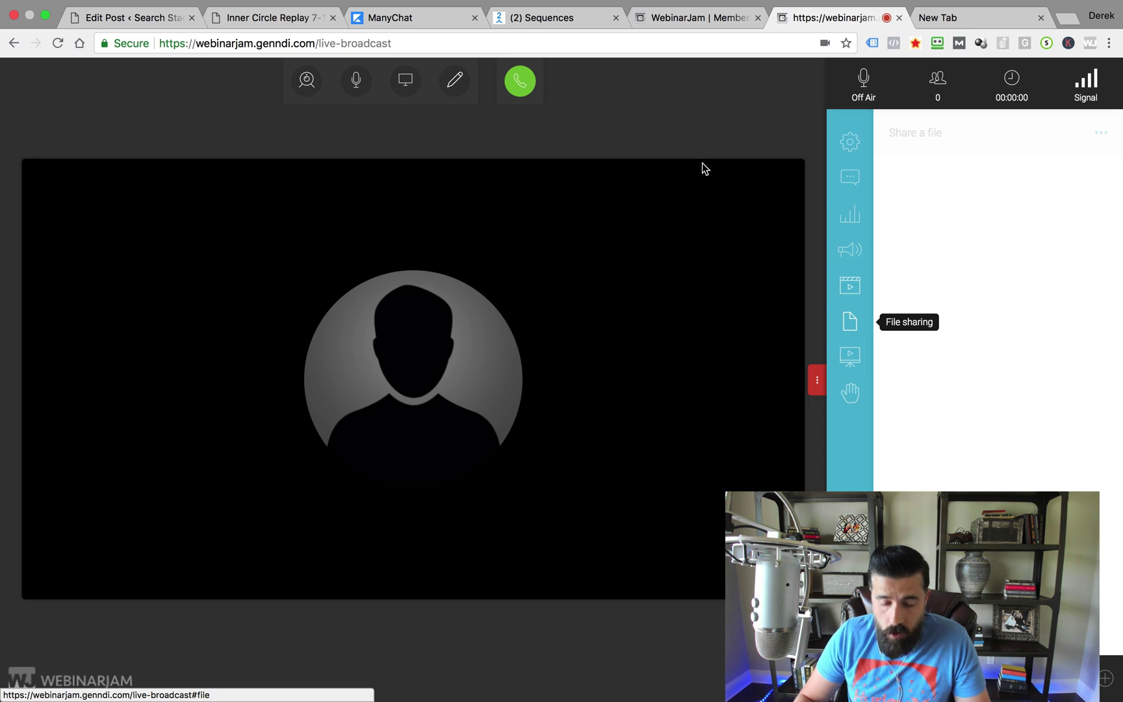